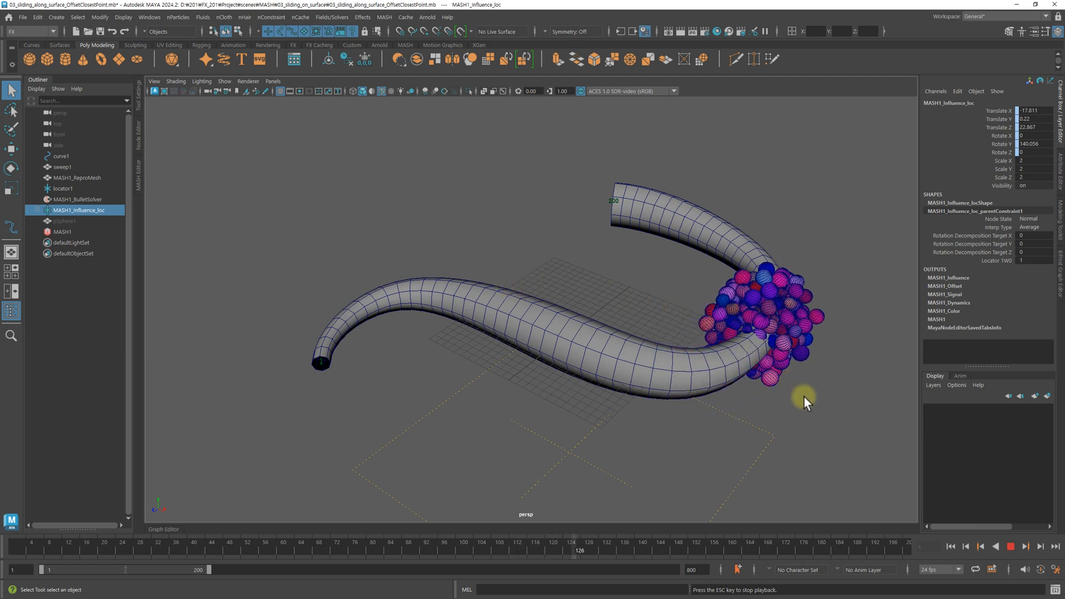
# - Stop the animation playback and return the timeline to the first frame
pyautogui.click(1012, 547)
pyautogui.keyDown('alt'); pyautogui.moveTo(556, 270); pyautogui.dragTo(599, 300); pyautogui.keyUp('alt')
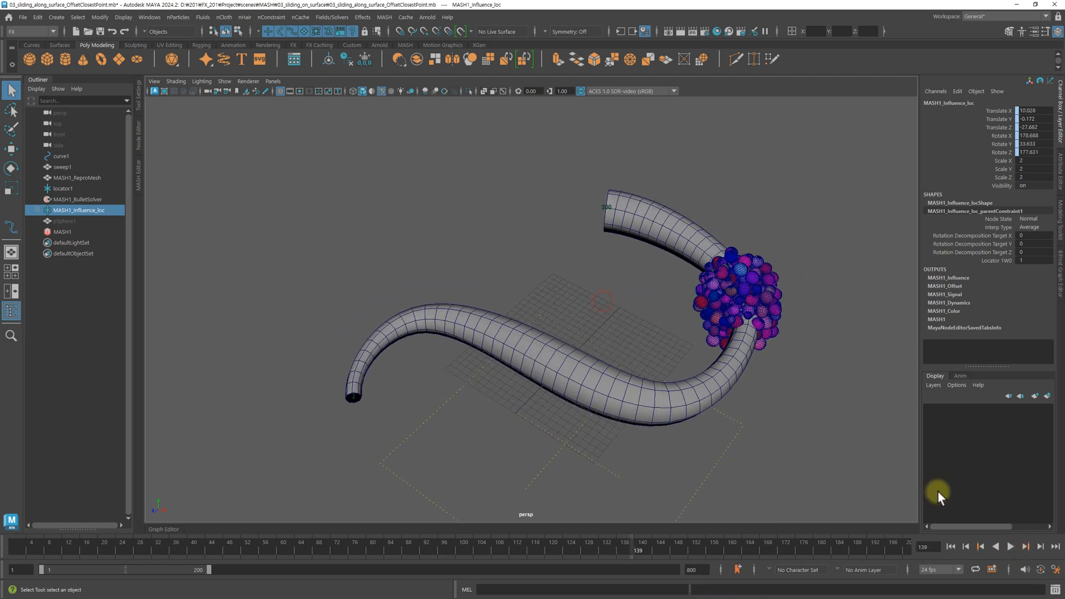
pyautogui.click(951, 546)
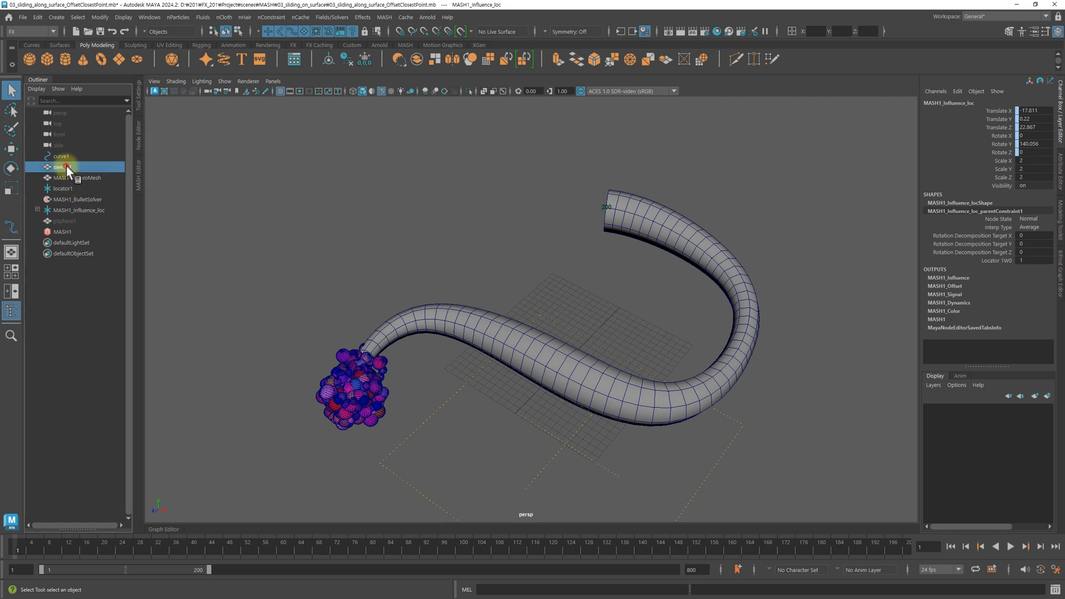
# - Delete the existing MASH setup, its locators and the source sphere, keeping only curve1 and sweep1
pyautogui.click(72, 177)
pyautogui.keyDown('shift'); pyautogui.click(71, 220); pyautogui.keyUp('shift')
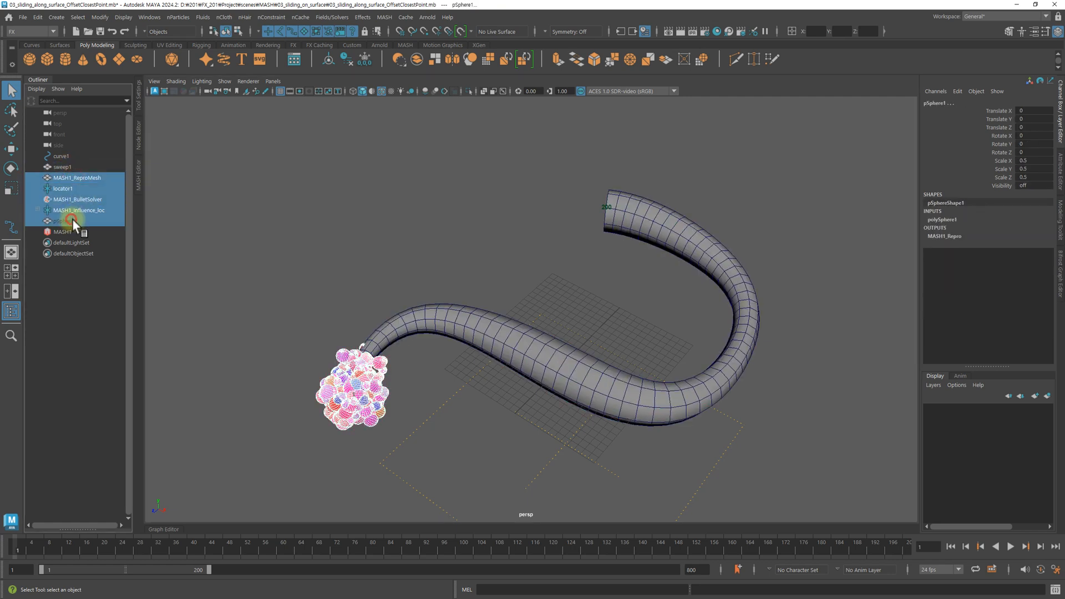
pyautogui.press('Delete')
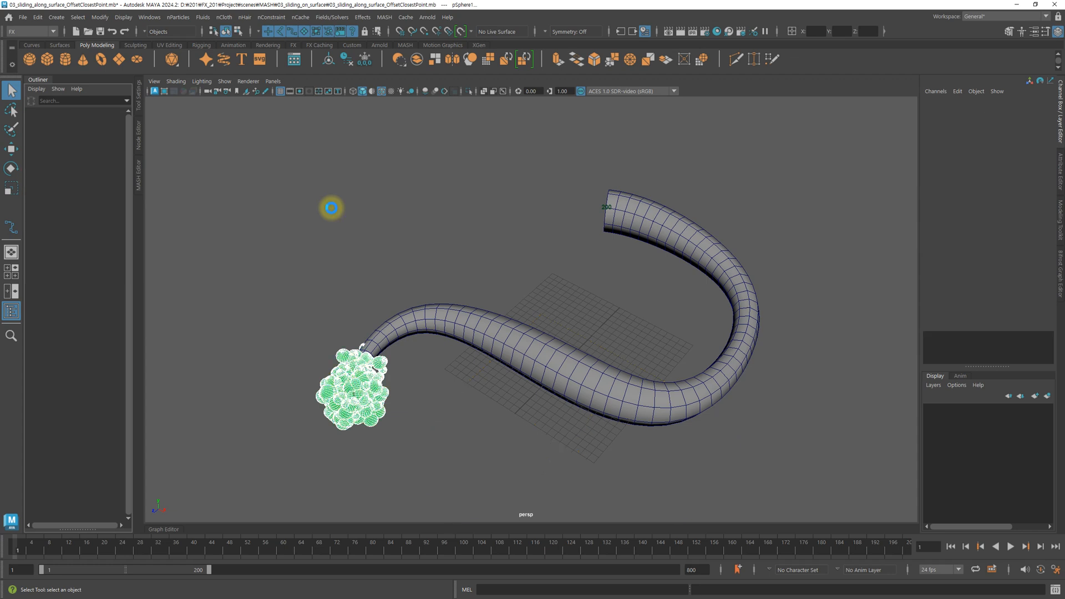
pyautogui.moveTo(571, 411); pyautogui.dragTo(661, 395)
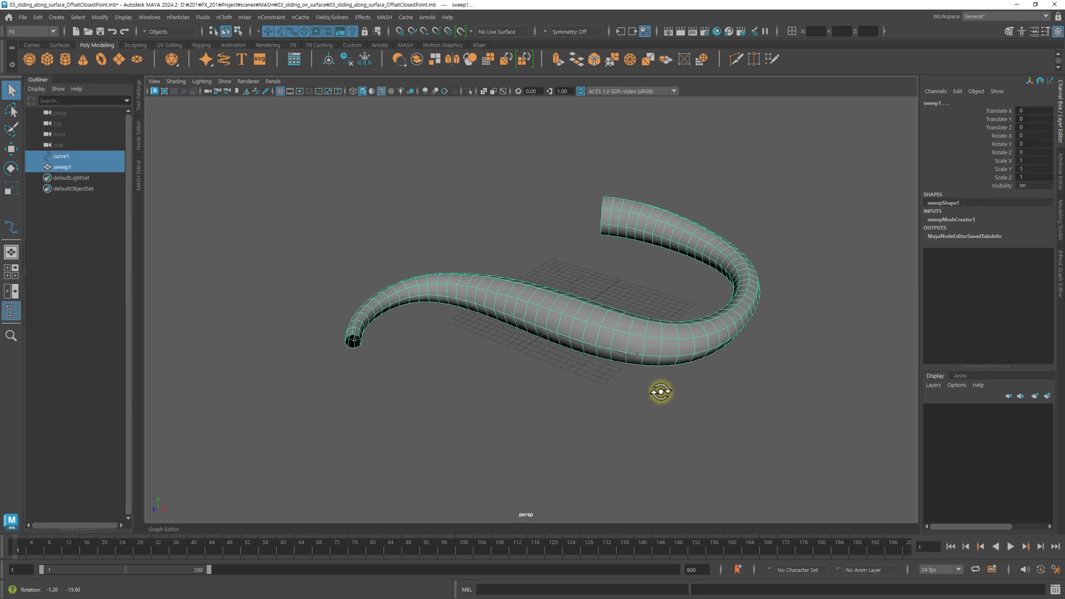
pyautogui.click(442, 167)
pyautogui.keyDown('alt'); pyautogui.moveTo(465, 185); pyautogui.dragTo(580, 297); pyautogui.keyUp('alt')
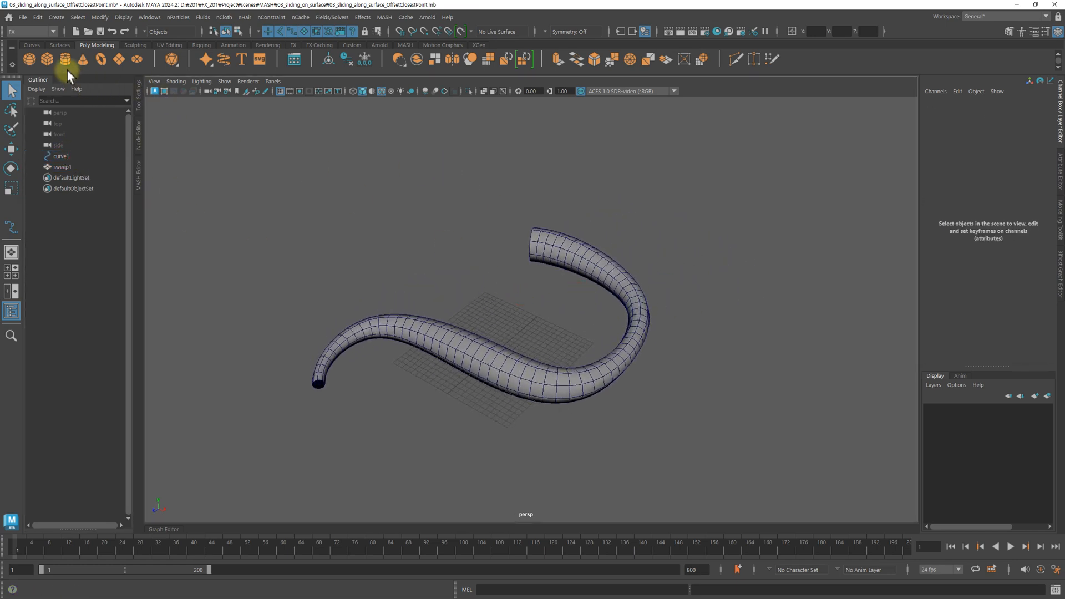
# - Create a polygon sphere at the origin, inside the bend of the swept tube
pyautogui.click(29, 59)
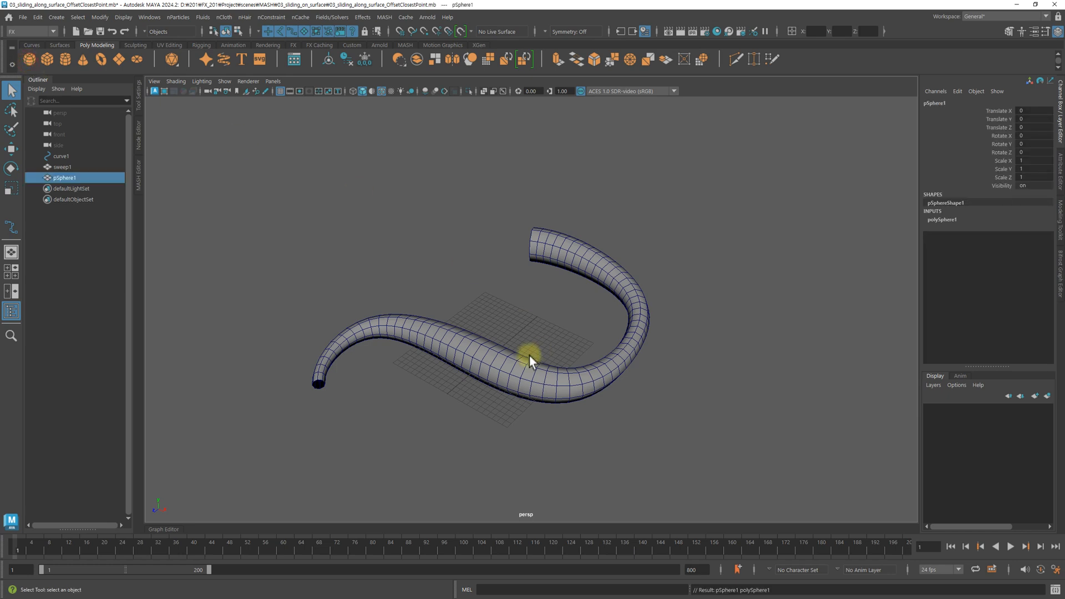
pyautogui.keyDown('alt'); pyautogui.moveTo(529, 356); pyautogui.dragTo(395, 257); pyautogui.keyUp('alt')
pyautogui.click(73, 156)
pyautogui.press('w')
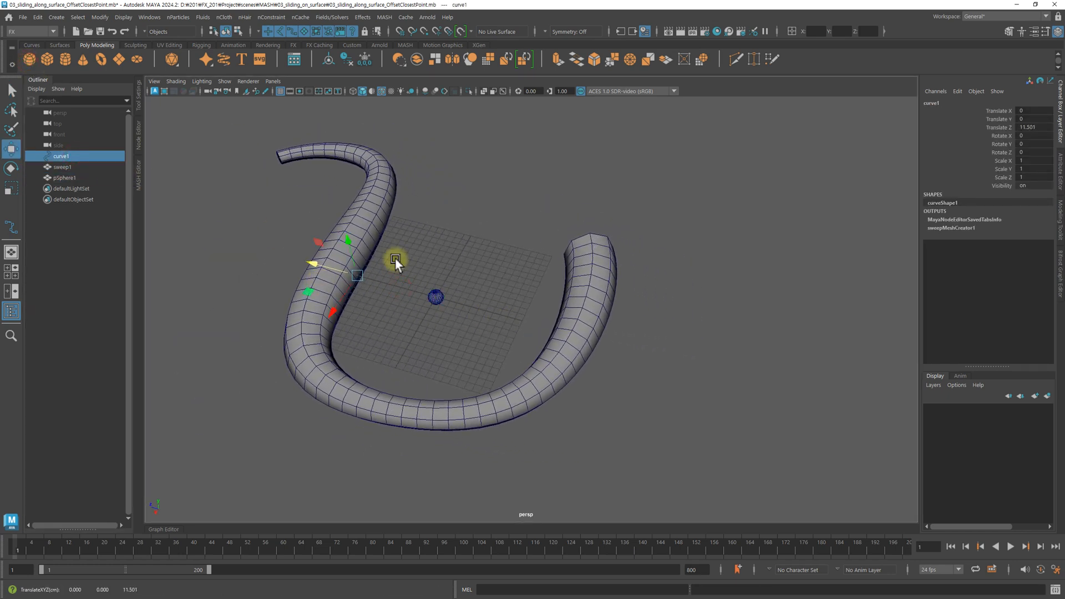
pyautogui.click(396, 258)
pyautogui.keyDown('alt'); pyautogui.moveTo(395, 258); pyautogui.dragTo(578, 313, button='right'); pyautogui.keyUp('alt')
pyautogui.scroll(3, 551, 295)
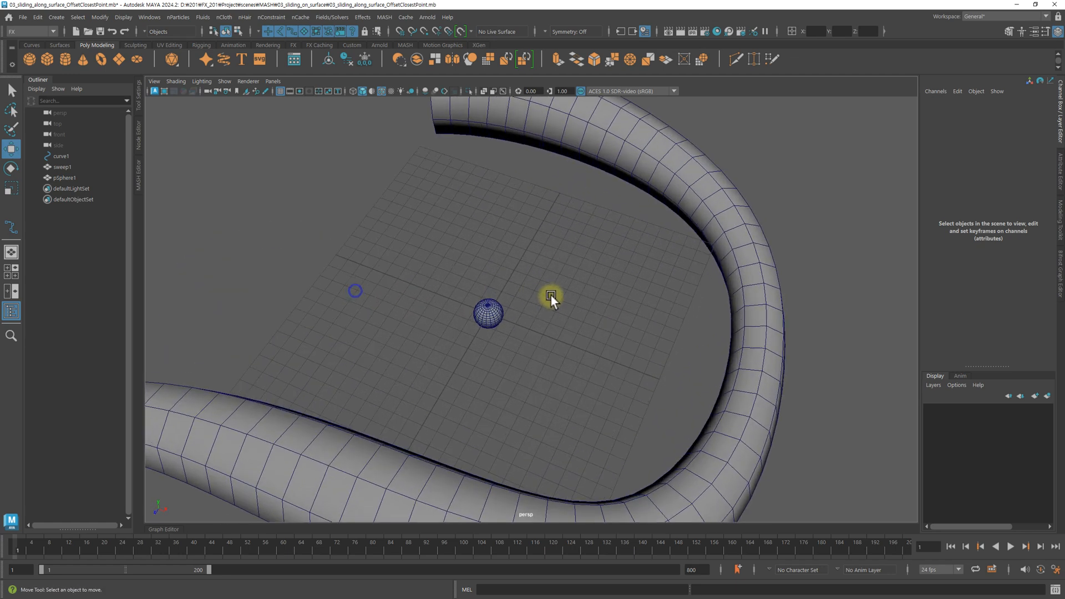
# - Set the sphere's Subdivisions Axis and Subdivisions Height to 8
pyautogui.click(495, 316)
pyautogui.click(944, 219)
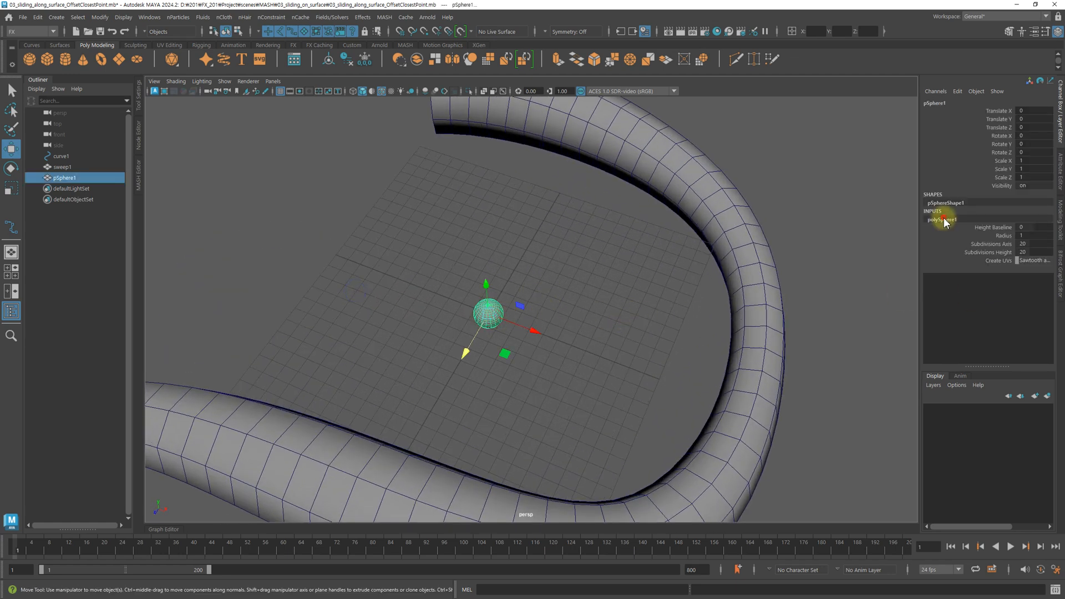
pyautogui.moveTo(1026, 244); pyautogui.dragTo(1028, 253)
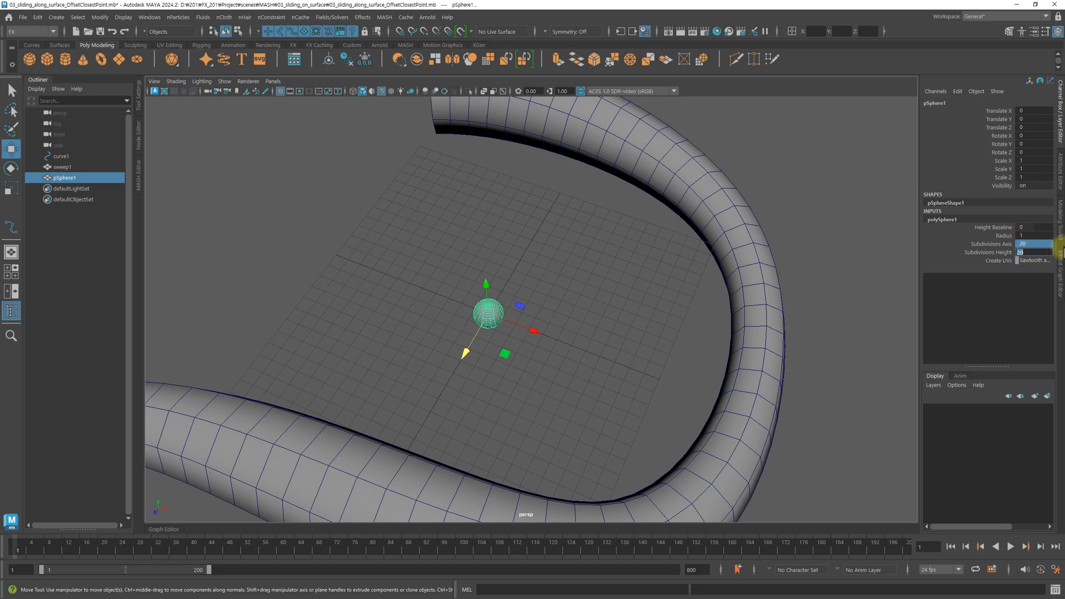
pyautogui.write('8')
pyautogui.press('Return')
pyautogui.keyDown('alt'); pyautogui.moveTo(621, 262); pyautogui.dragTo(521, 349); pyautogui.keyUp('alt')
pyautogui.click(551, 329)
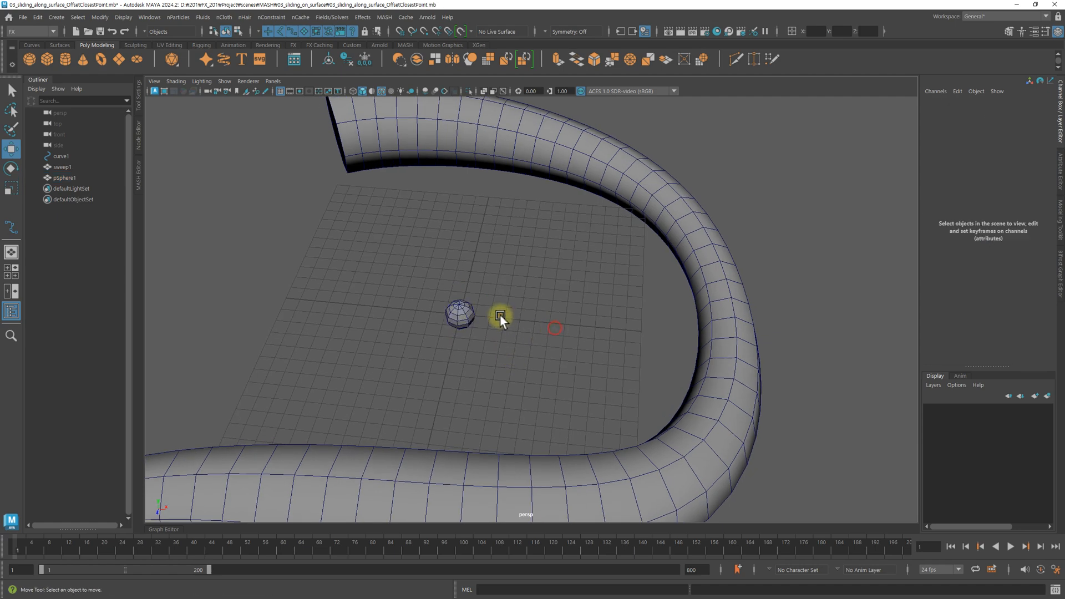
# - Delete the construction history of the low-poly sphere
pyautogui.click(462, 313)
pyautogui.keyDown('alt'); pyautogui.moveTo(584, 361); pyautogui.dragTo(572, 328); pyautogui.keyUp('alt')
pyautogui.click(347, 59)
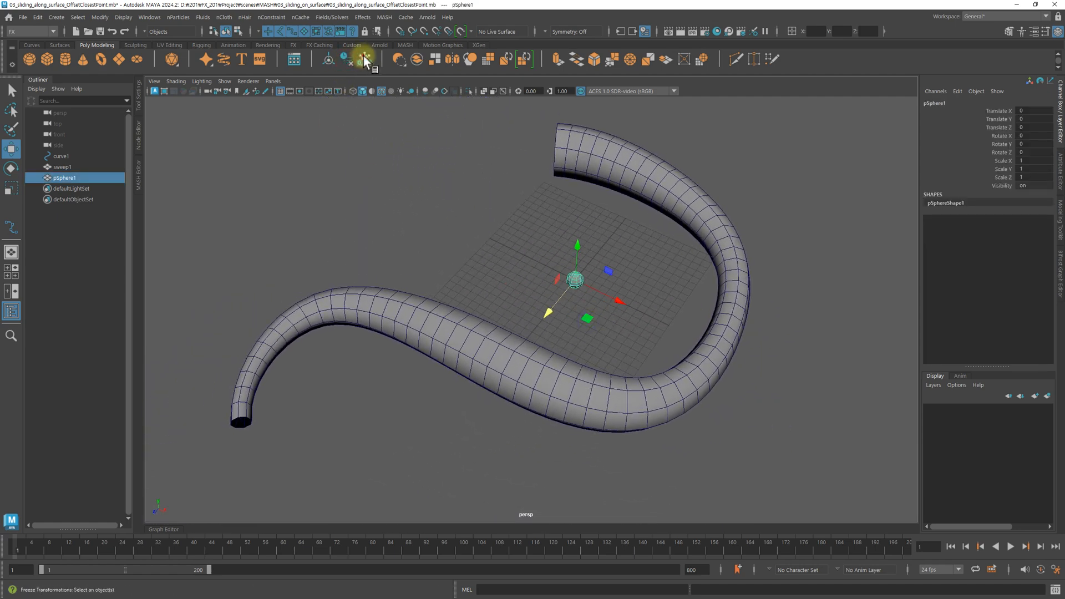
pyautogui.click(466, 186)
pyautogui.keyDown('alt'); pyautogui.moveTo(655, 270); pyautogui.dragTo(624, 269, button='right'); pyautogui.keyUp('alt')
pyautogui.click(572, 282)
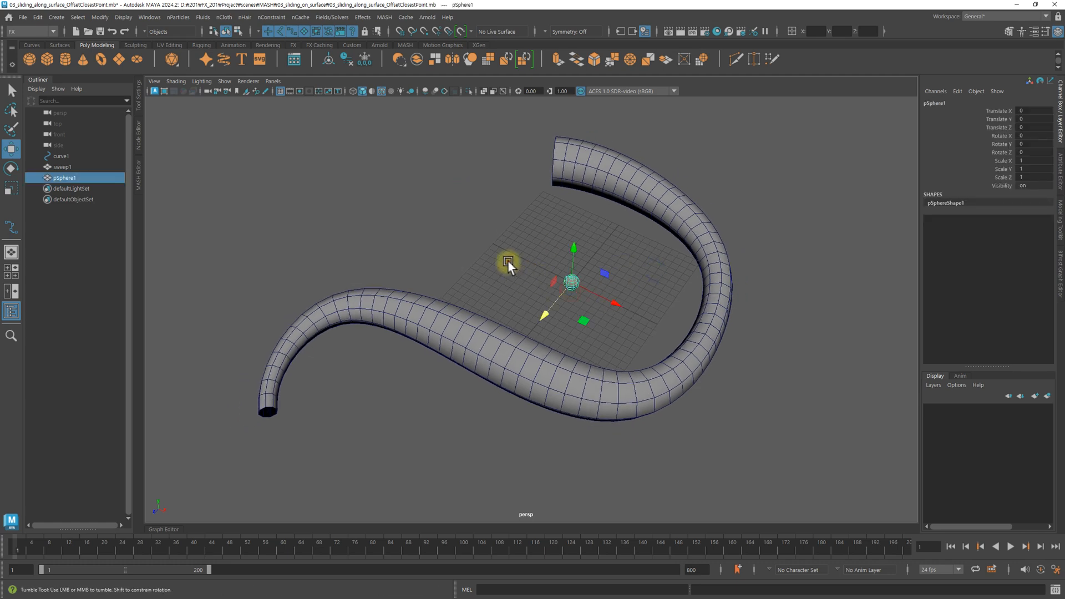
# - Create a MASH network from the selected sphere
pyautogui.keyDown('alt'); pyautogui.moveTo(508, 263); pyautogui.dragTo(482, 226); pyautogui.keyUp('alt')
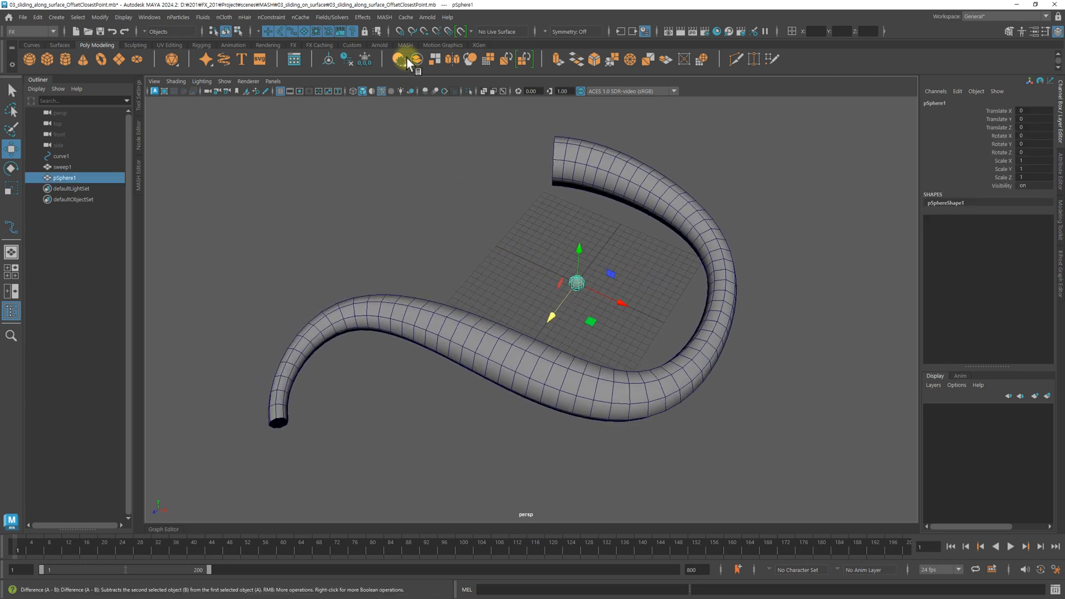
pyautogui.click(385, 17)
pyautogui.click(405, 39)
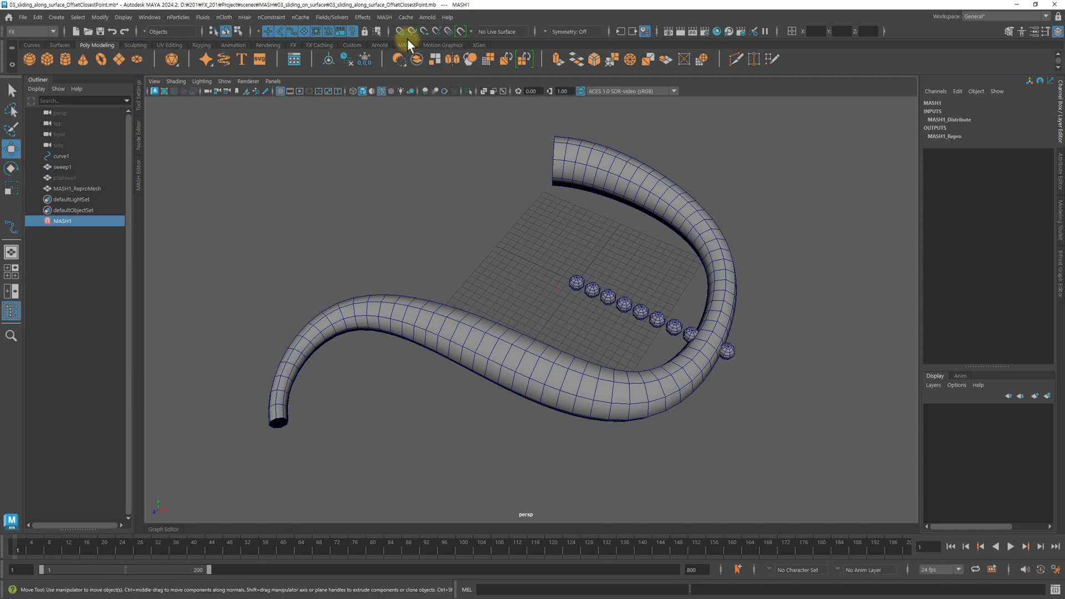
pyautogui.keyDown('alt'); pyautogui.moveTo(744, 267); pyautogui.dragTo(547, 244); pyautogui.keyUp('alt')
pyautogui.click(73, 240)
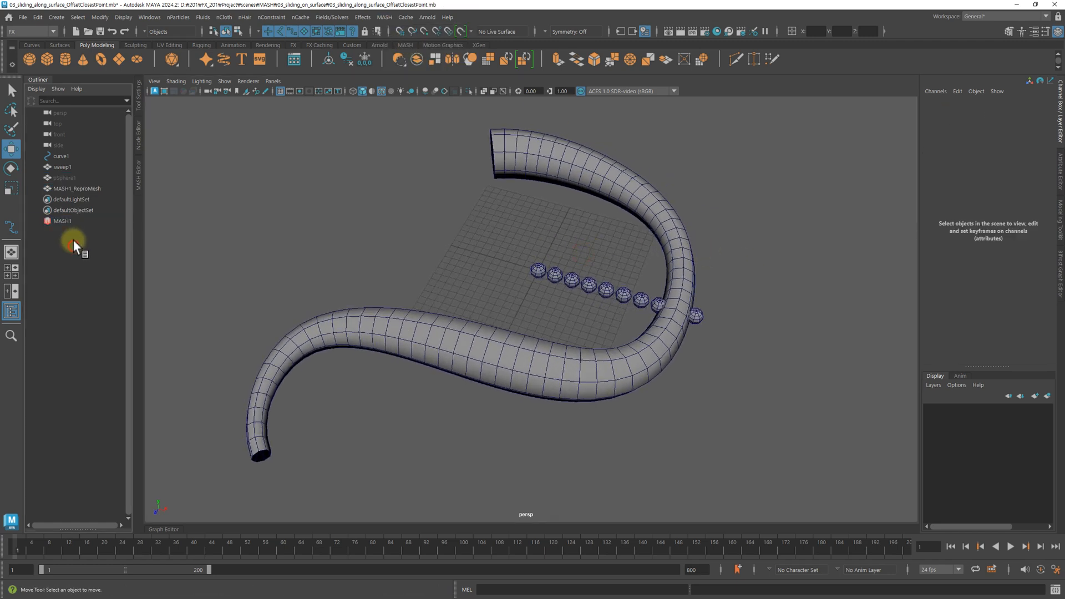
# - Add a Curve node to the MASH1 network and connect curve1 as its input curve
pyautogui.click(66, 219)
pyautogui.hotkey('ctrl', 'a')
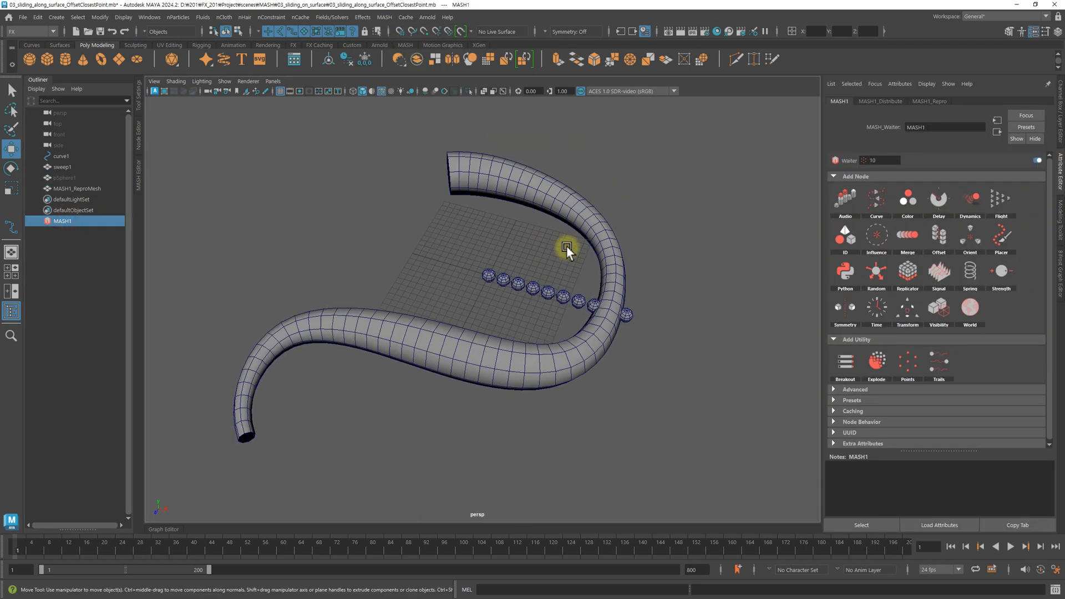
pyautogui.keyDown('alt'); pyautogui.moveTo(567, 246); pyautogui.dragTo(604, 244); pyautogui.keyUp('alt')
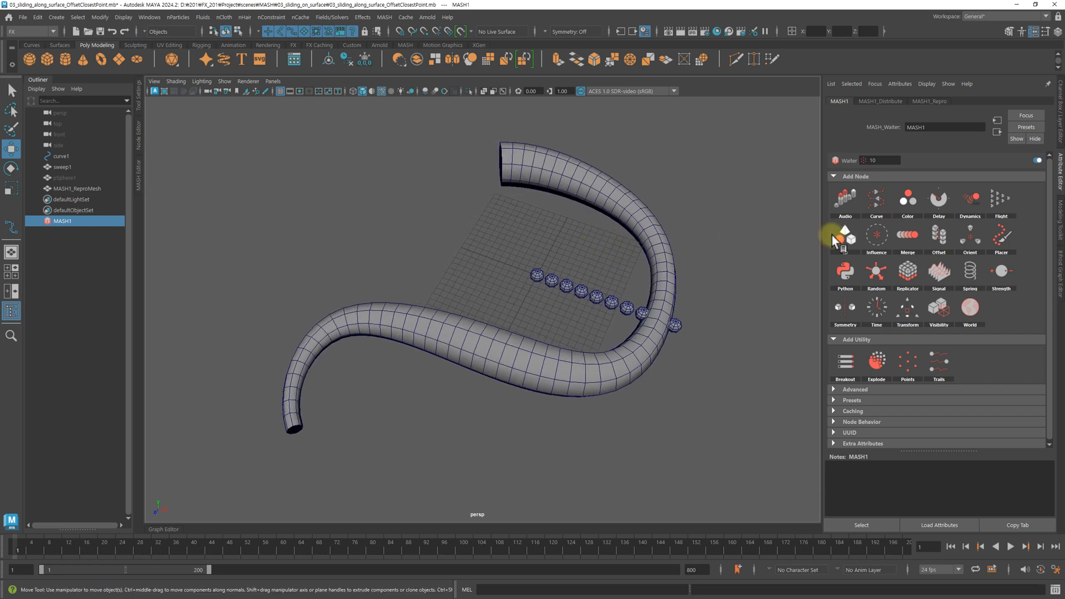
pyautogui.click(879, 201)
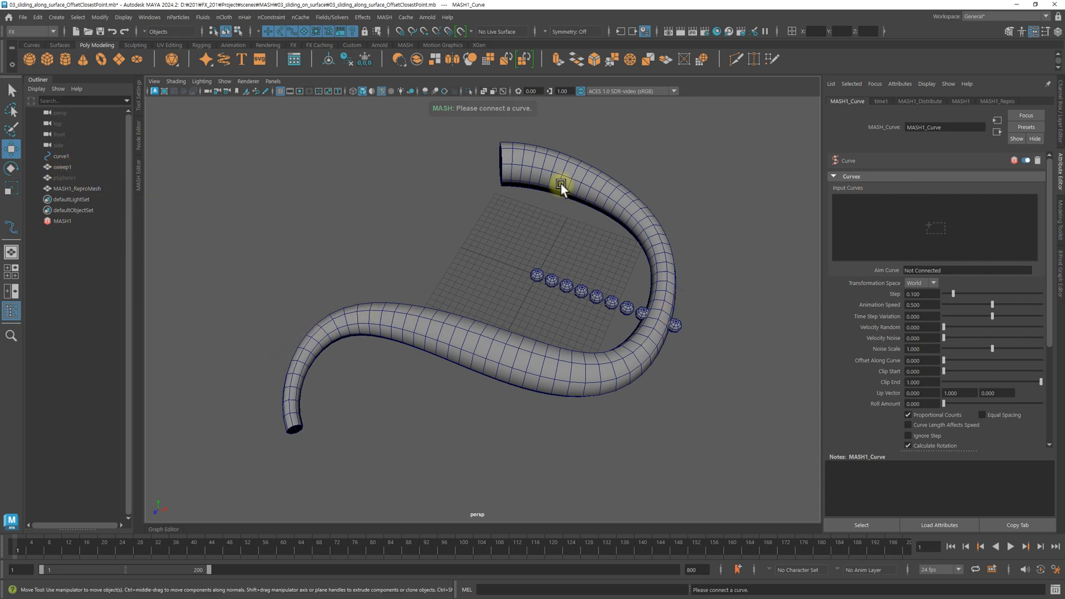
pyautogui.moveTo(61, 159); pyautogui.dragTo(260, 190)
pyautogui.moveTo(641, 226); pyautogui.dragTo(864, 227)
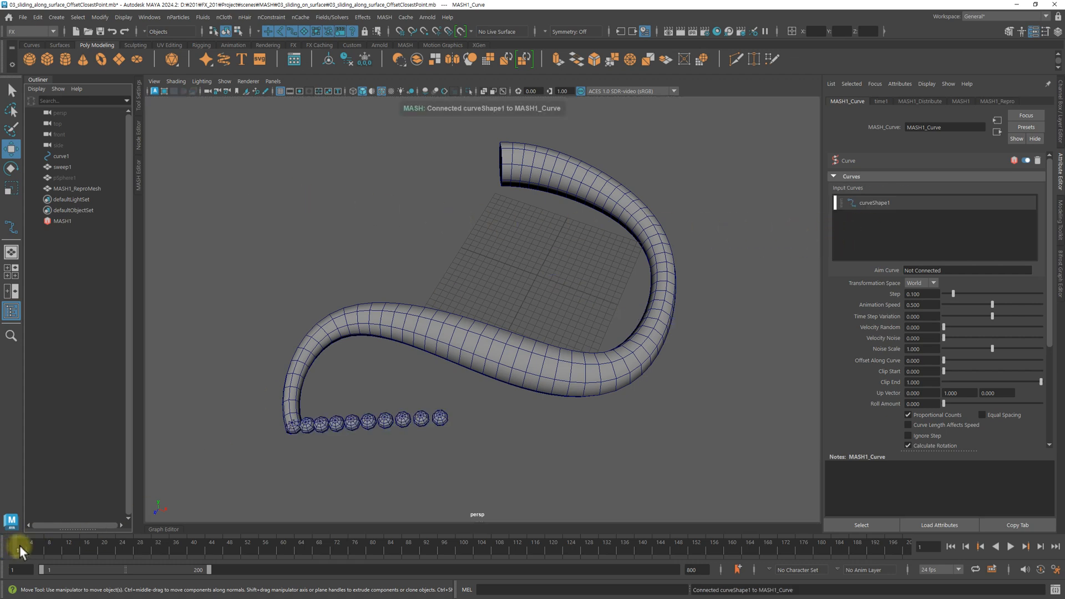
pyautogui.hotkey('alt', 'v')
pyautogui.hotkey('alt', 'shift', 'v')
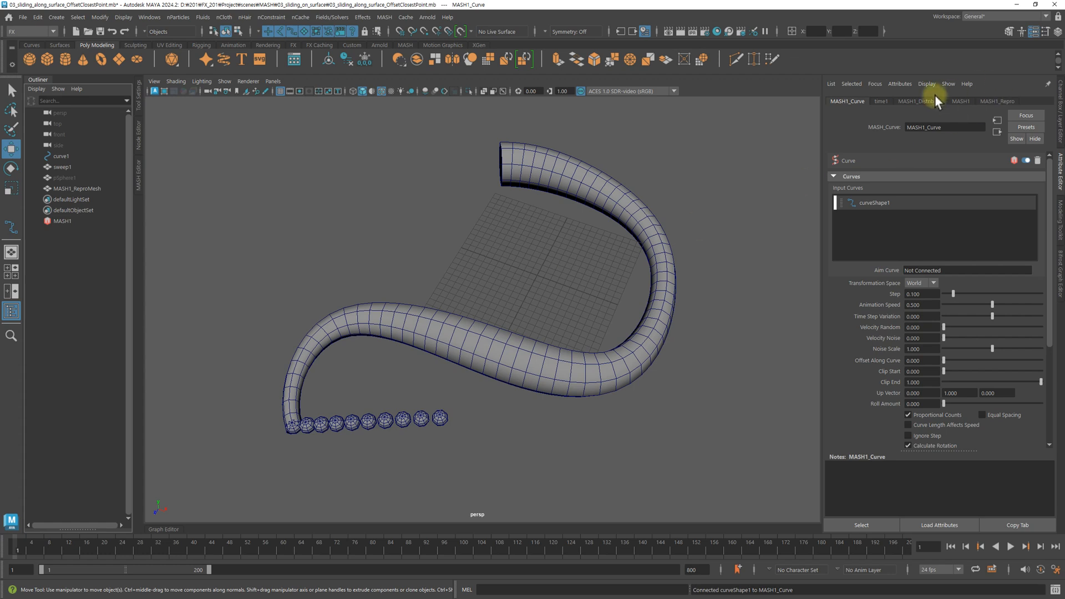
# - Set the MASH1_Distribute node's Distribution Type to Spherical
pyautogui.click(922, 101)
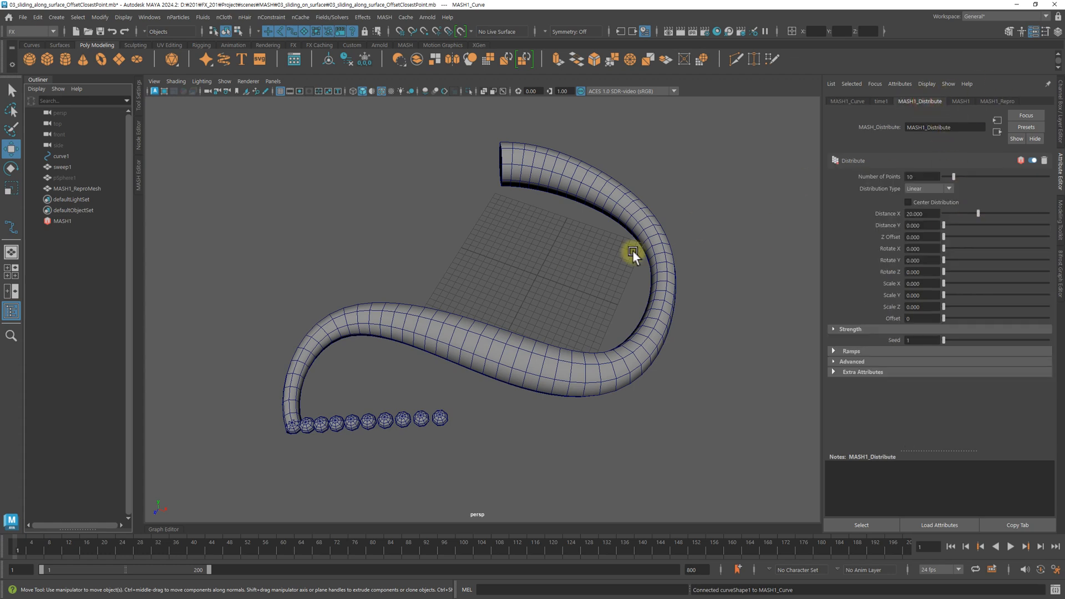
pyautogui.keyDown('alt'); pyautogui.moveTo(364, 381); pyautogui.dragTo(405, 380, button='right'); pyautogui.keyUp('alt')
pyautogui.keyDown('alt'); pyautogui.moveTo(405, 381); pyautogui.dragTo(431, 353, button='middle'); pyautogui.keyUp('alt')
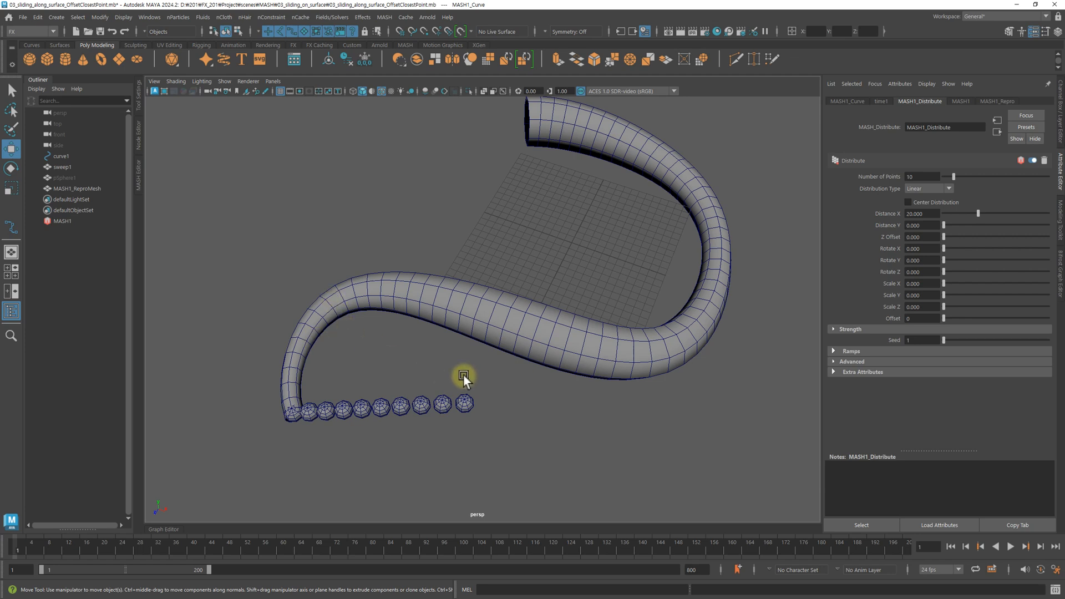
pyautogui.keyDown('alt'); pyautogui.moveTo(464, 373); pyautogui.dragTo(468, 348); pyautogui.keyUp('alt')
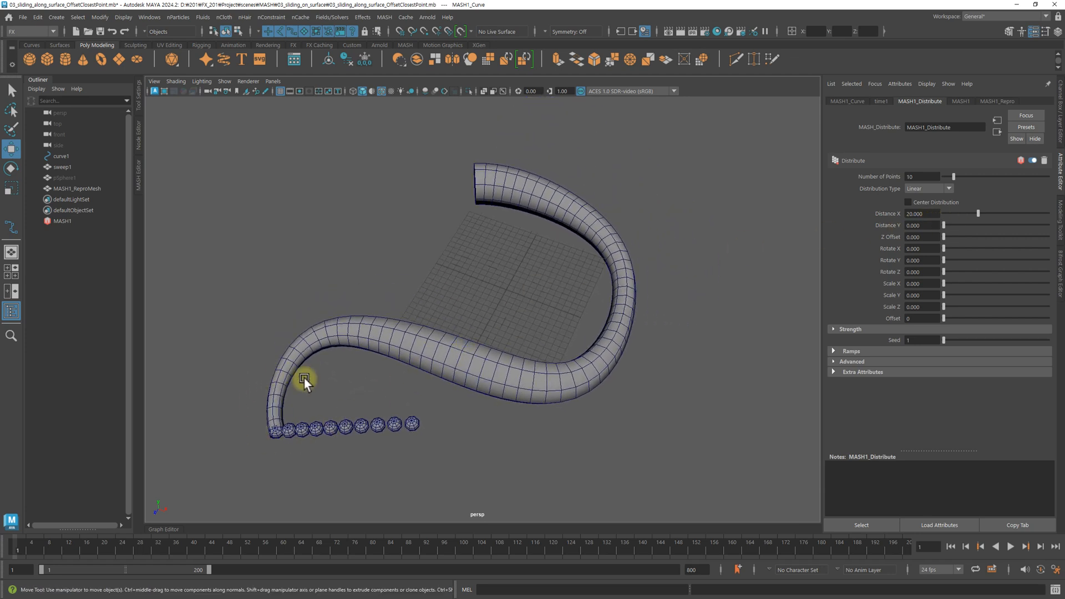
pyautogui.click(923, 191)
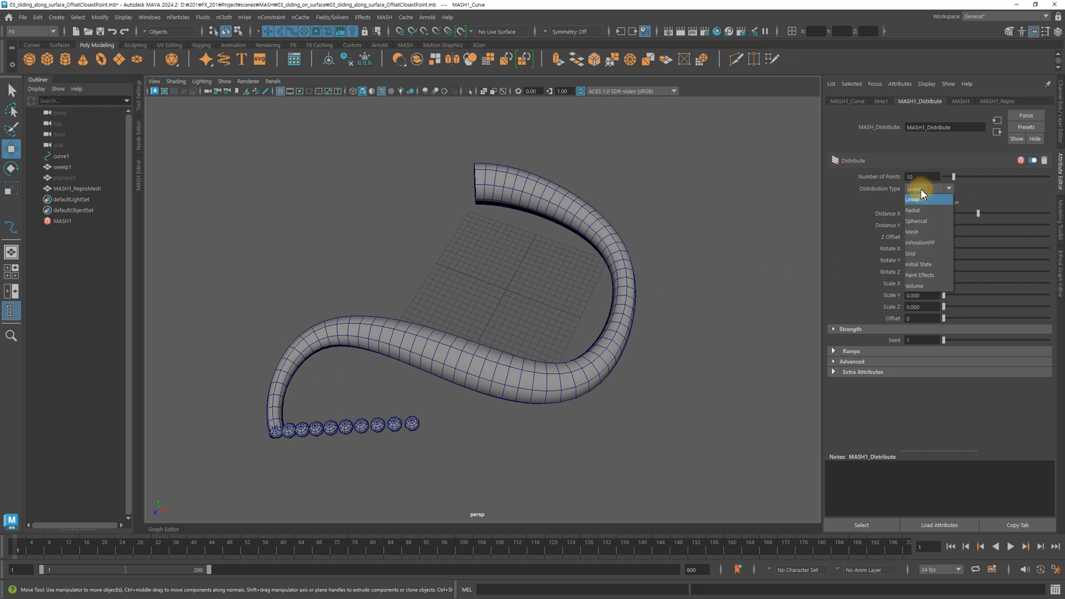
pyautogui.click(924, 221)
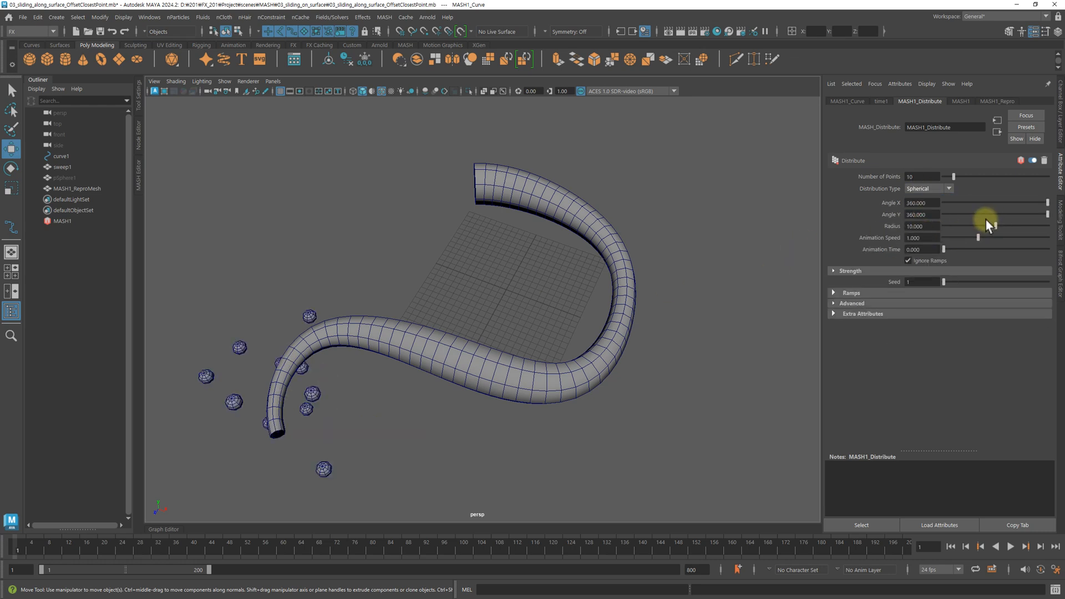
# - Scrub the timeline to frame 69 and inspect the spheres partway along the tube
pyautogui.click(913, 226)
pyautogui.moveTo(913, 227); pyautogui.dragTo(877, 228)
pyautogui.moveTo(43, 547); pyautogui.dragTo(319, 559)
pyautogui.keyDown('alt'); pyautogui.moveTo(375, 512); pyautogui.dragTo(458, 454); pyautogui.keyUp('alt')
pyautogui.keyDown('alt'); pyautogui.moveTo(483, 391); pyautogui.dragTo(508, 388); pyautogui.keyUp('alt')
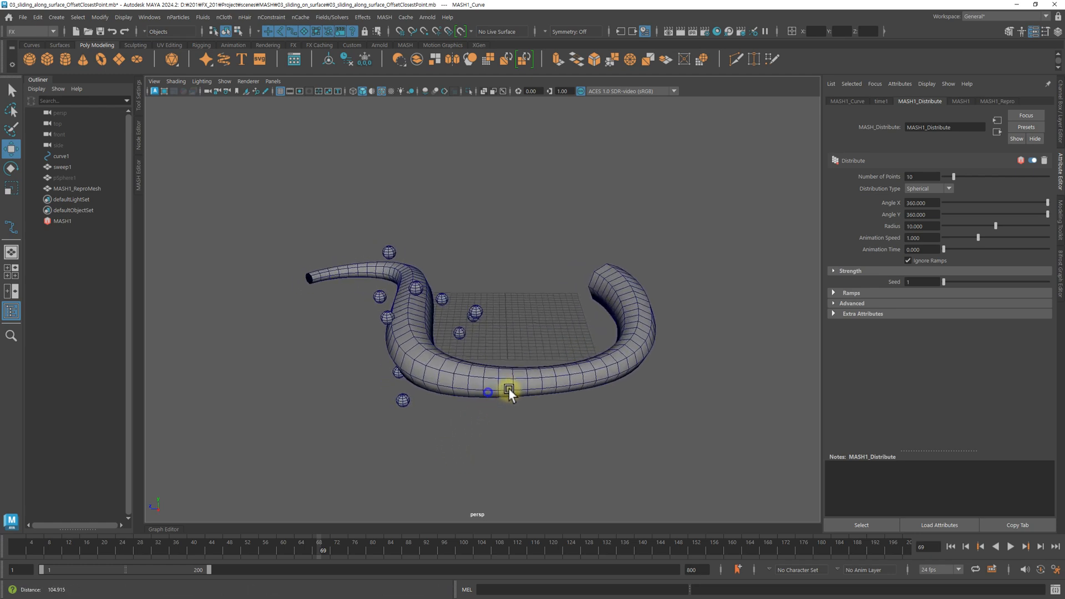
# - Try a spherical distribution radius of 5 and settle on a radius of 7
pyautogui.click(931, 226)
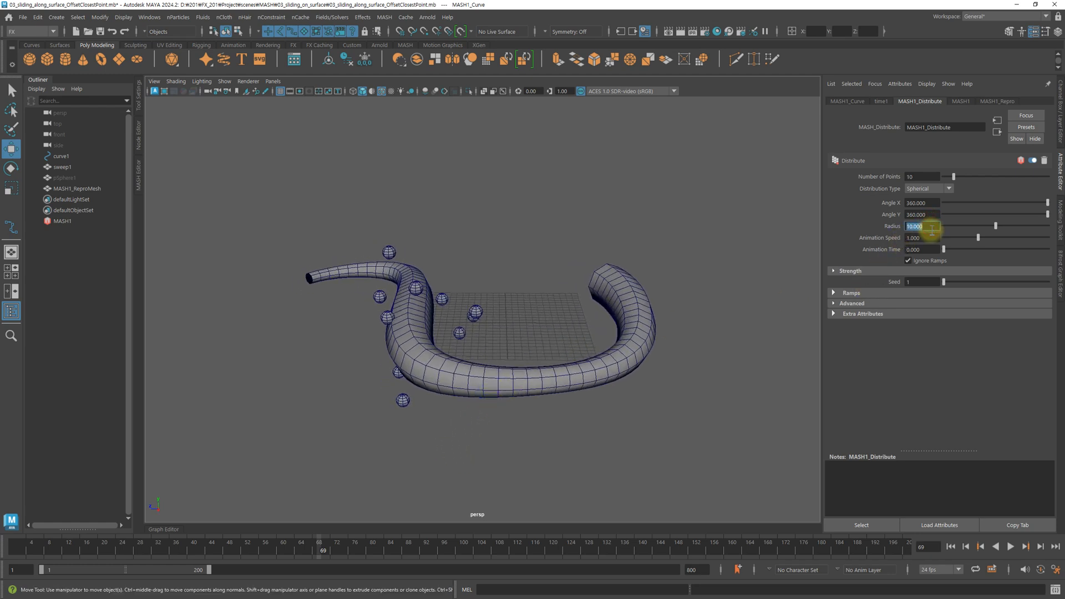
pyautogui.write('5')
pyautogui.press('Return')
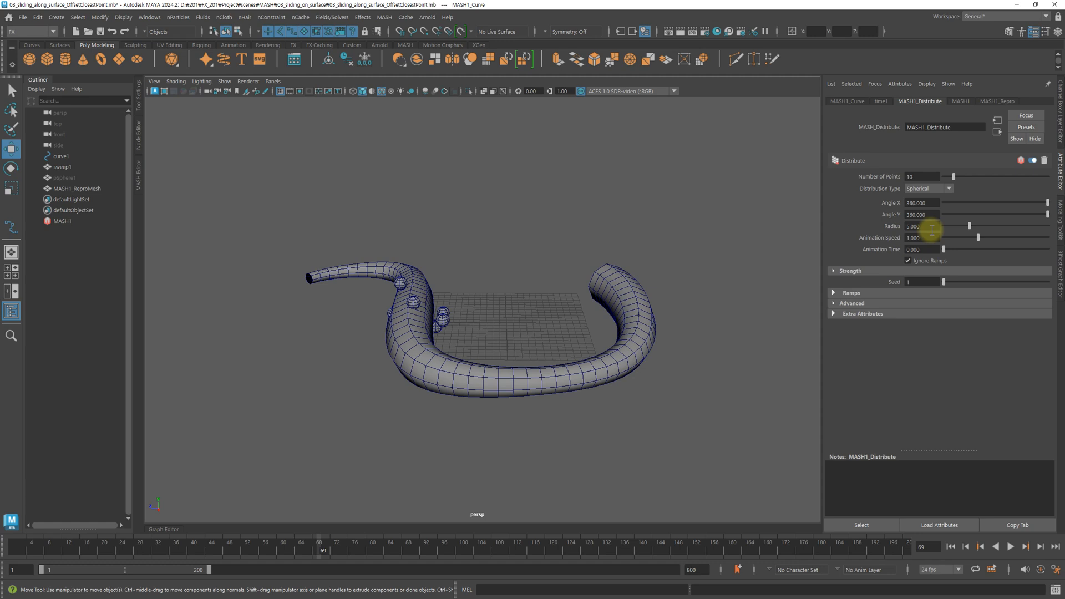
pyautogui.click(932, 227)
pyautogui.write('7')
pyautogui.press('Return')
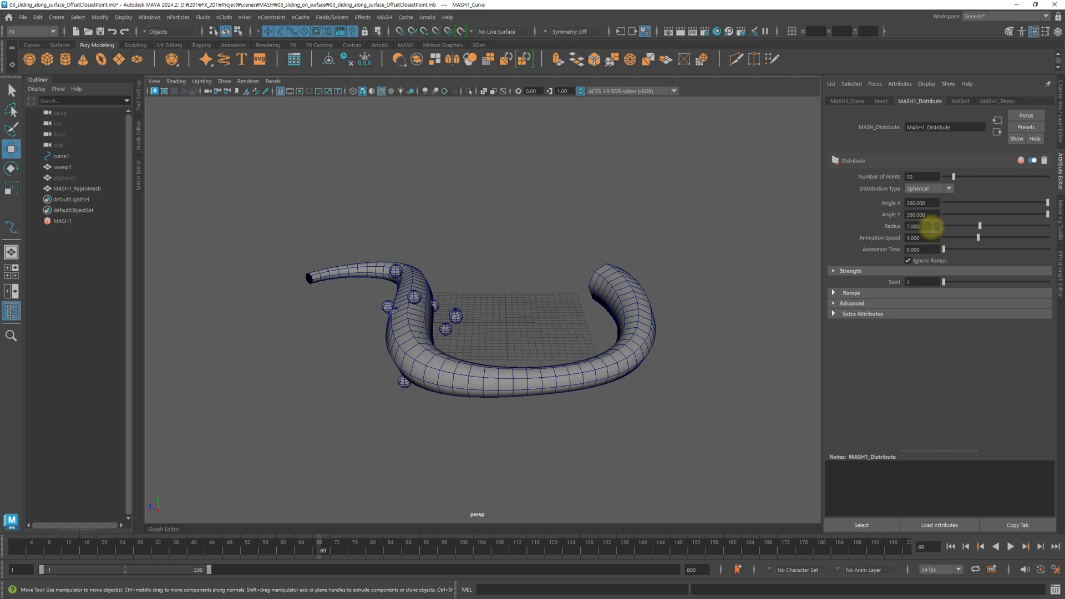
# - Raise the Distribute node's Number of Points to 100 and check the spheres around the tube
pyautogui.moveTo(954, 176); pyautogui.dragTo(1043, 176)
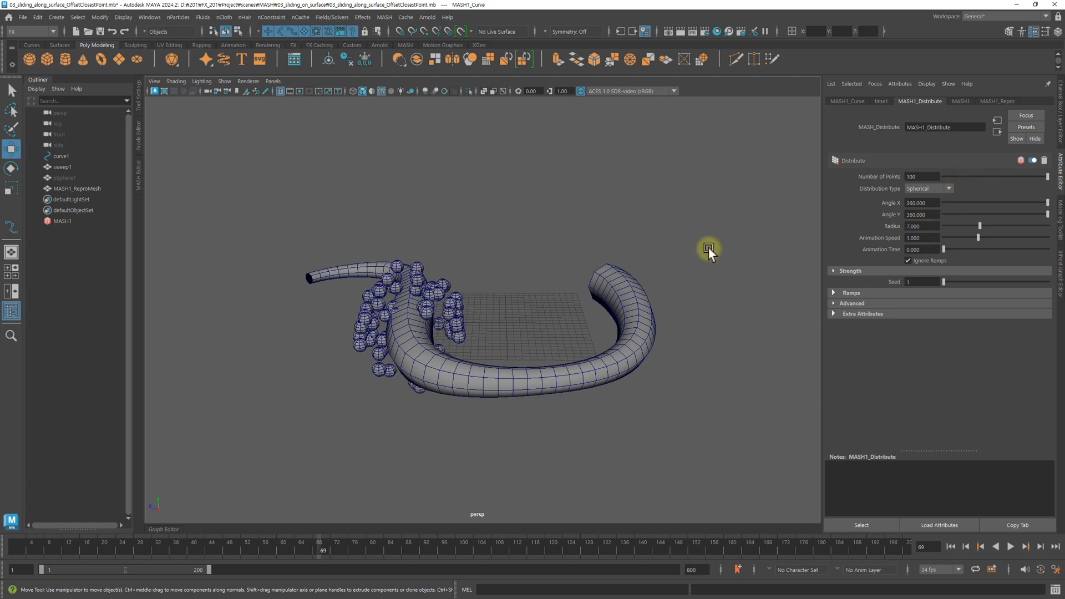
pyautogui.keyDown('alt'); pyautogui.moveTo(501, 305); pyautogui.dragTo(558, 391); pyautogui.keyUp('alt')
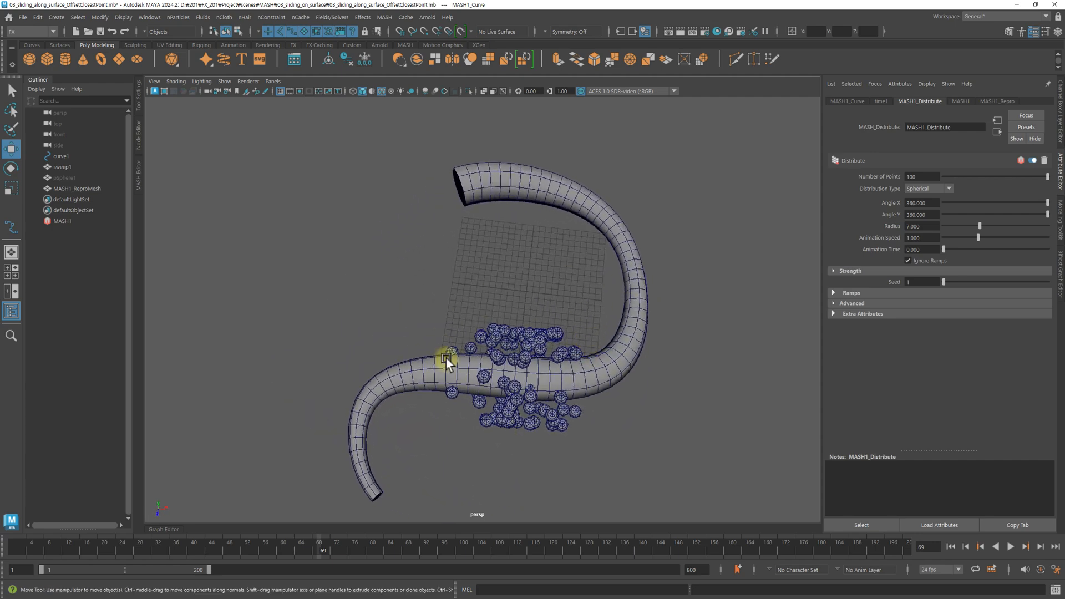
pyautogui.keyDown('alt'); pyautogui.moveTo(671, 376); pyautogui.dragTo(602, 375); pyautogui.keyUp('alt')
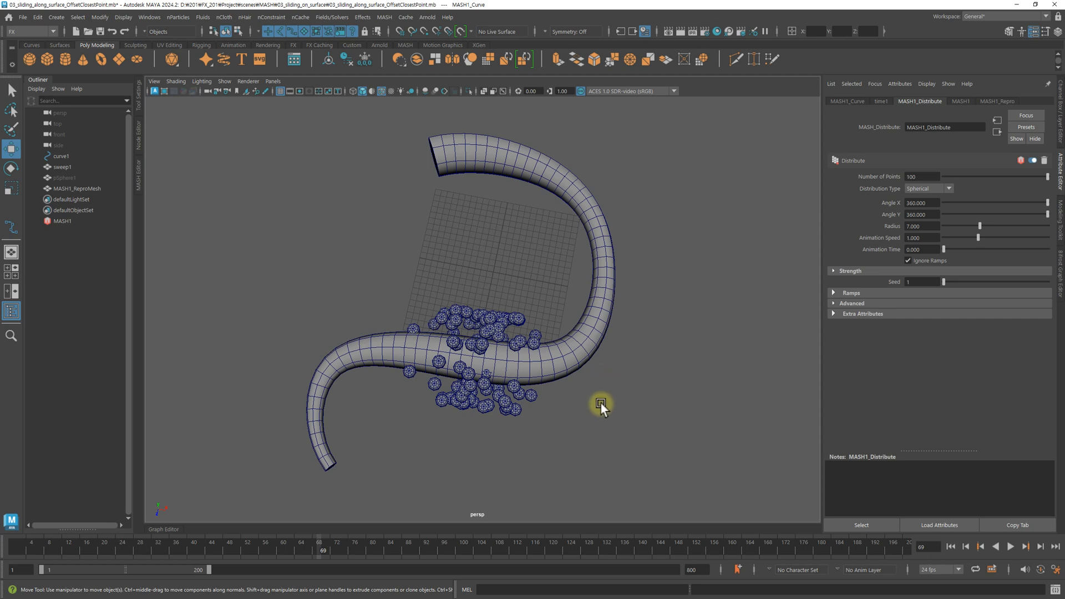
pyautogui.keyDown('alt'); pyautogui.moveTo(521, 385); pyautogui.dragTo(524, 338); pyautogui.keyUp('alt')
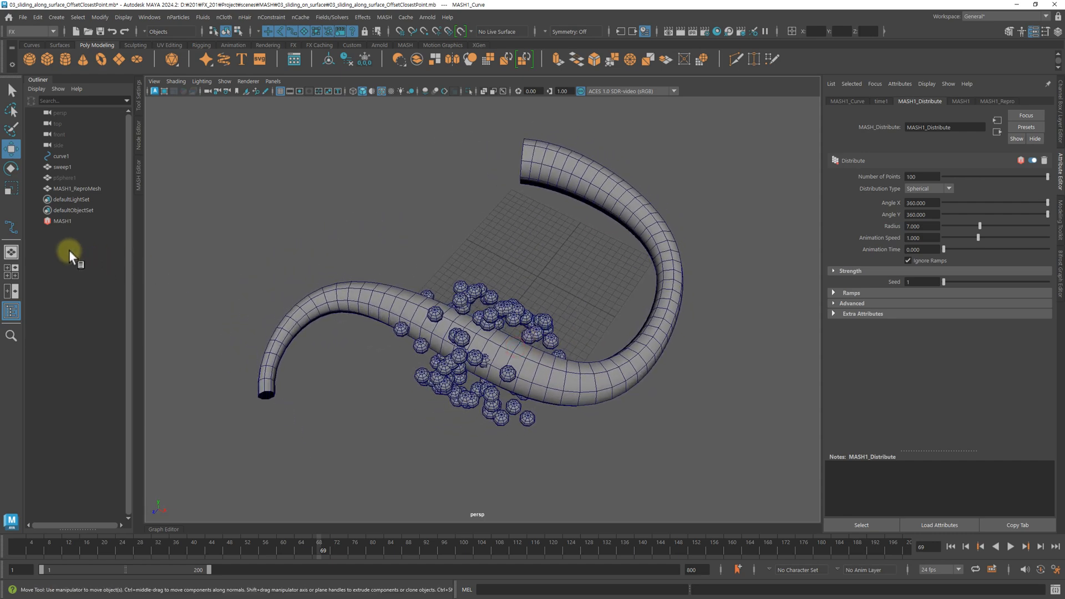
# - Add an Offset node to MASH1 and set its Mode to Closest Point on Mesh
pyautogui.click(73, 219)
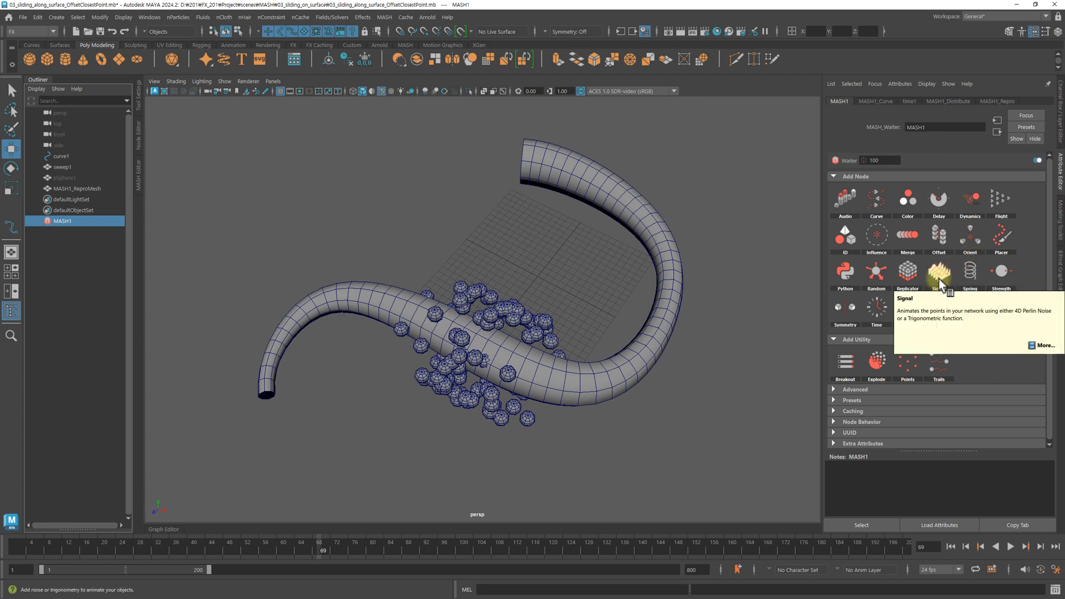
pyautogui.click(940, 245)
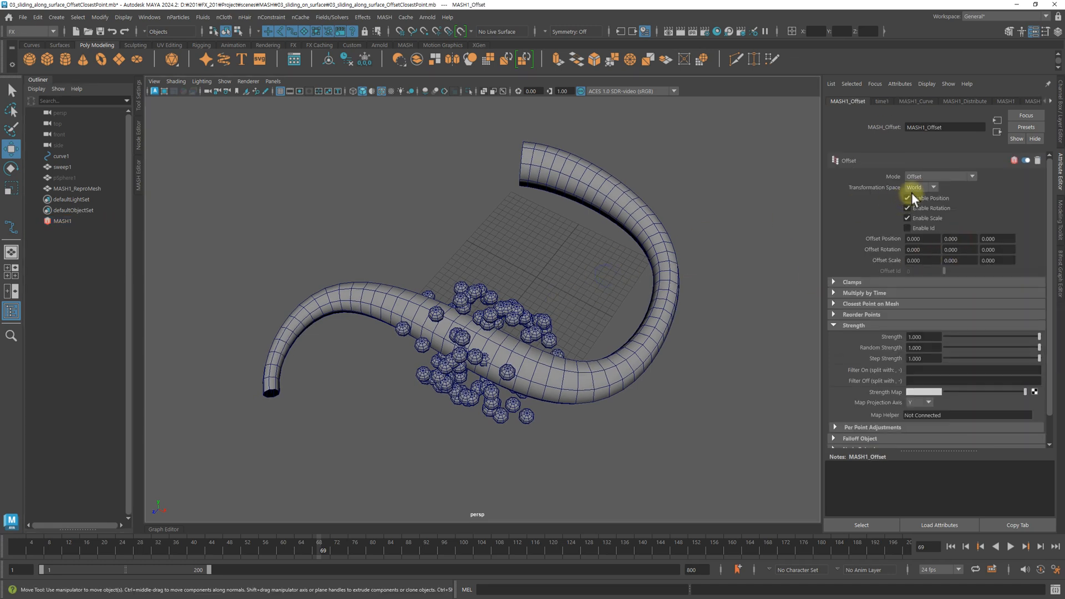
pyautogui.click(918, 177)
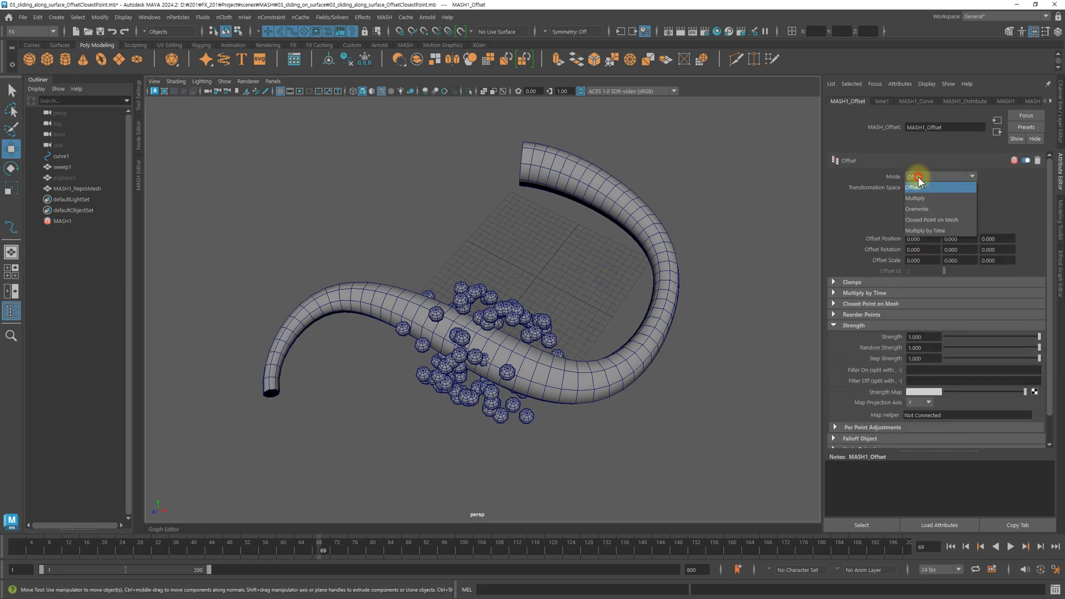
pyautogui.click(919, 220)
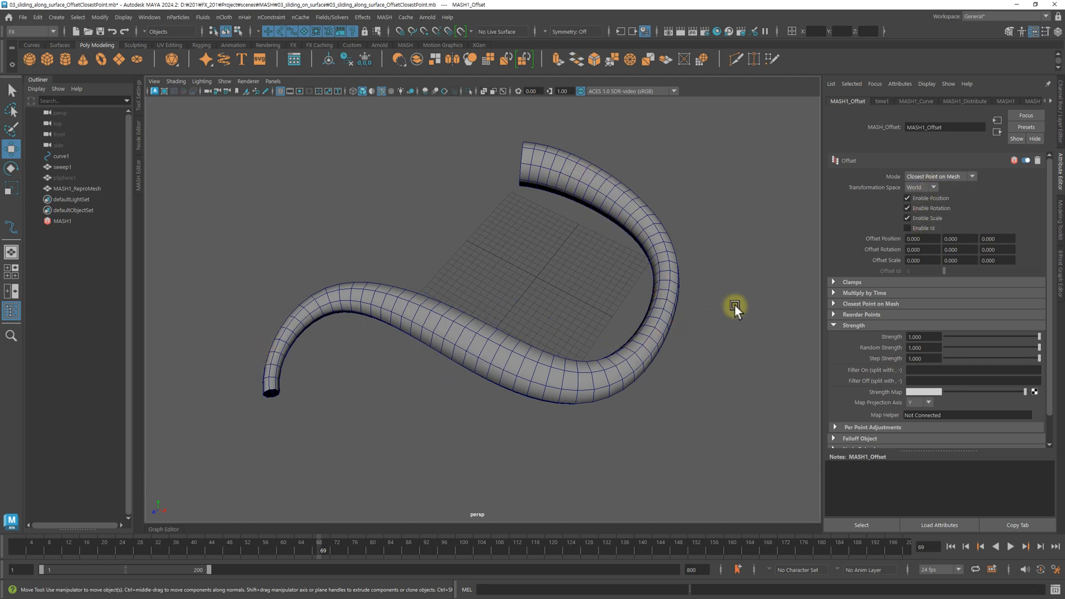
# - Connect sweep1 as the Offset node's Input Mesh and scrub to frame 20 to check the spheres on the tube
pyautogui.click(855, 305)
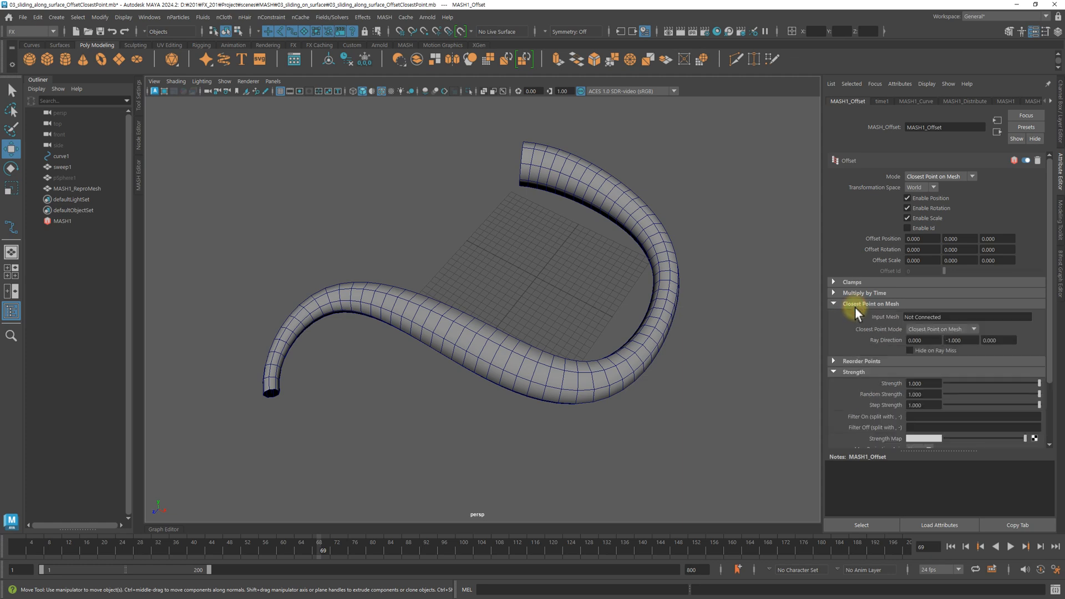
pyautogui.moveTo(63, 166); pyautogui.dragTo(920, 316)
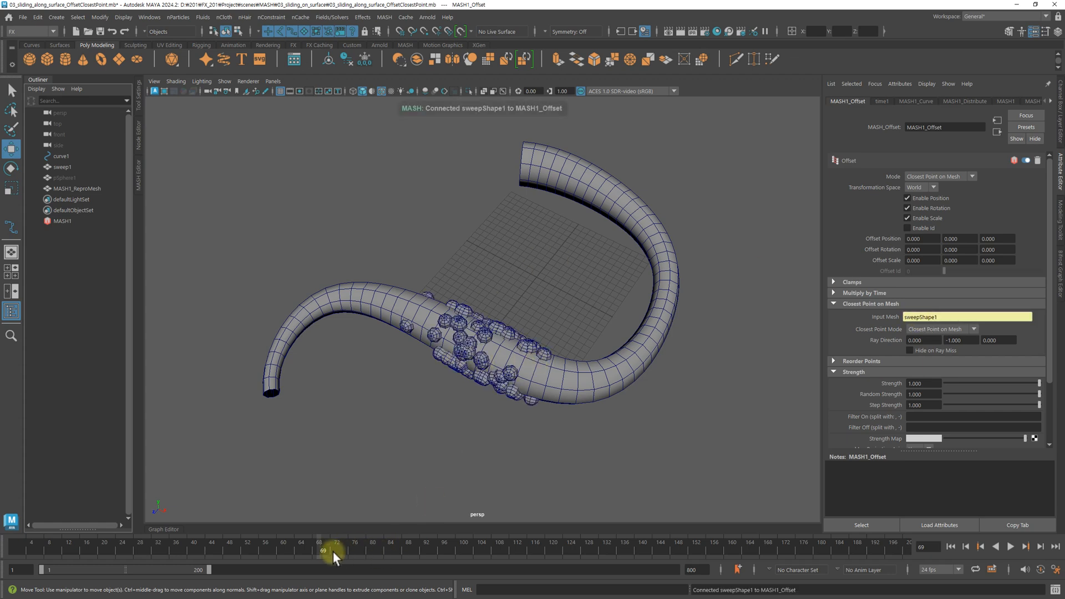
pyautogui.moveTo(333, 551); pyautogui.dragTo(104, 505)
pyautogui.keyDown('alt'); pyautogui.moveTo(404, 303); pyautogui.dragTo(298, 269); pyautogui.keyUp('alt')
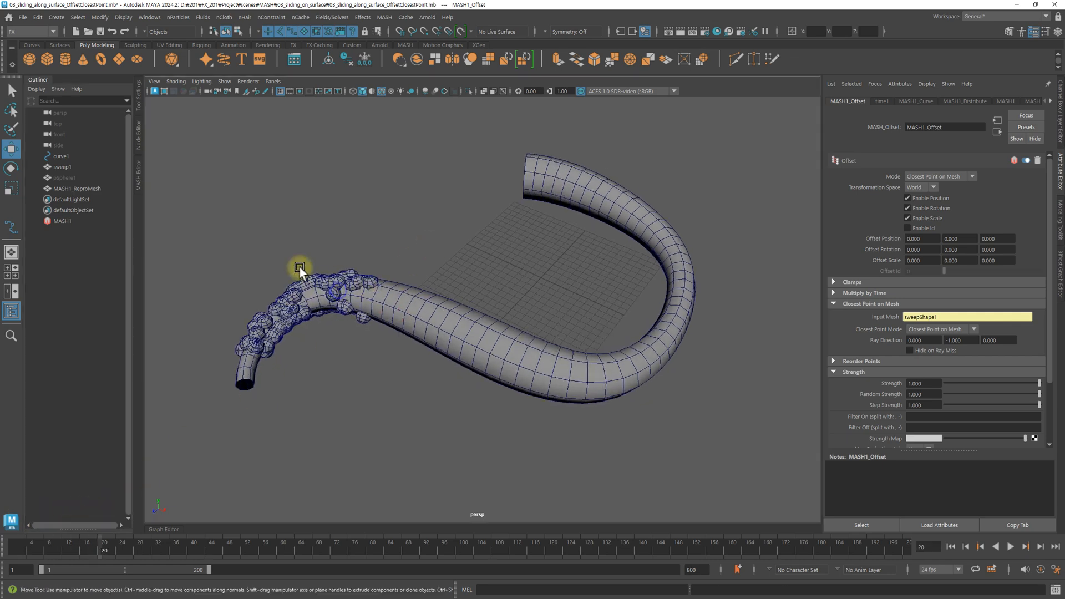
# - Set the MASH1_Curve node's Animation Speed to 0 and test Offset Along Curve, returning it to 0
pyautogui.click(81, 220)
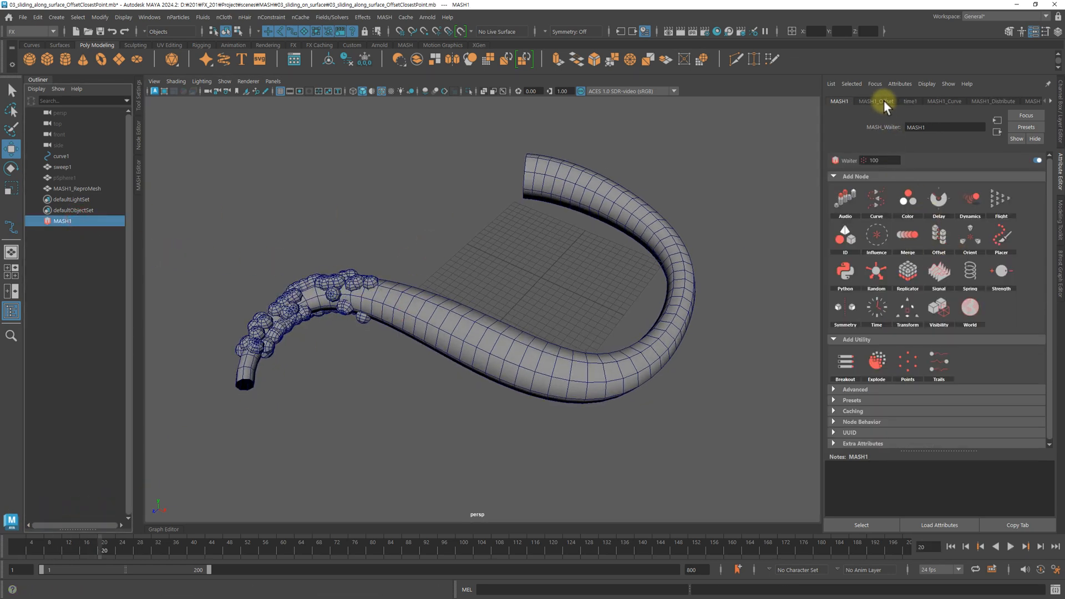
pyautogui.click(944, 101)
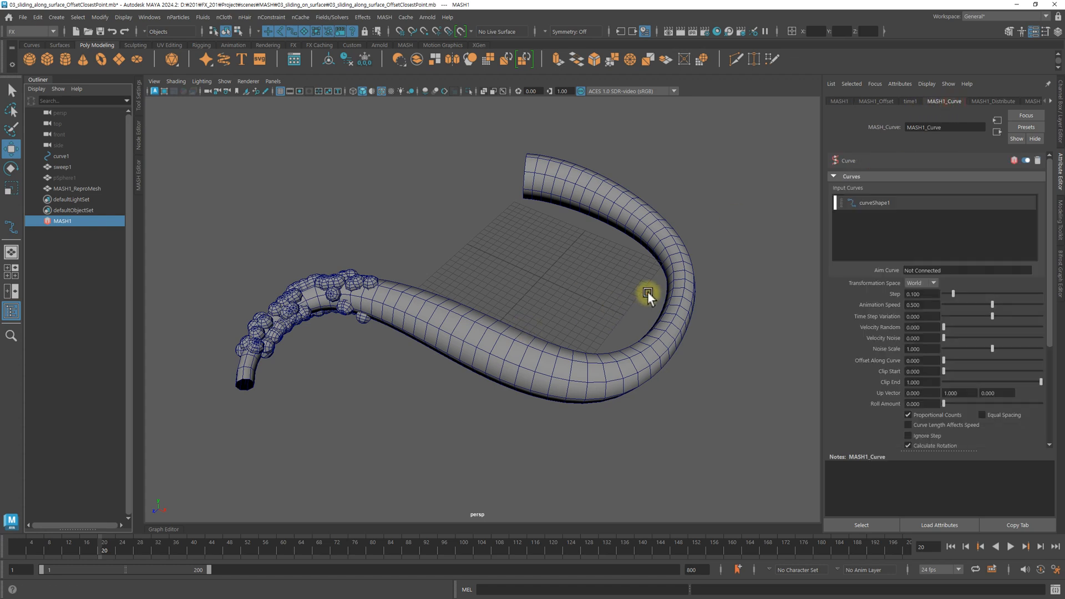
pyautogui.keyDown('alt'); pyautogui.moveTo(647, 295); pyautogui.dragTo(704, 308); pyautogui.keyUp('alt')
pyautogui.moveTo(992, 303); pyautogui.dragTo(932, 303)
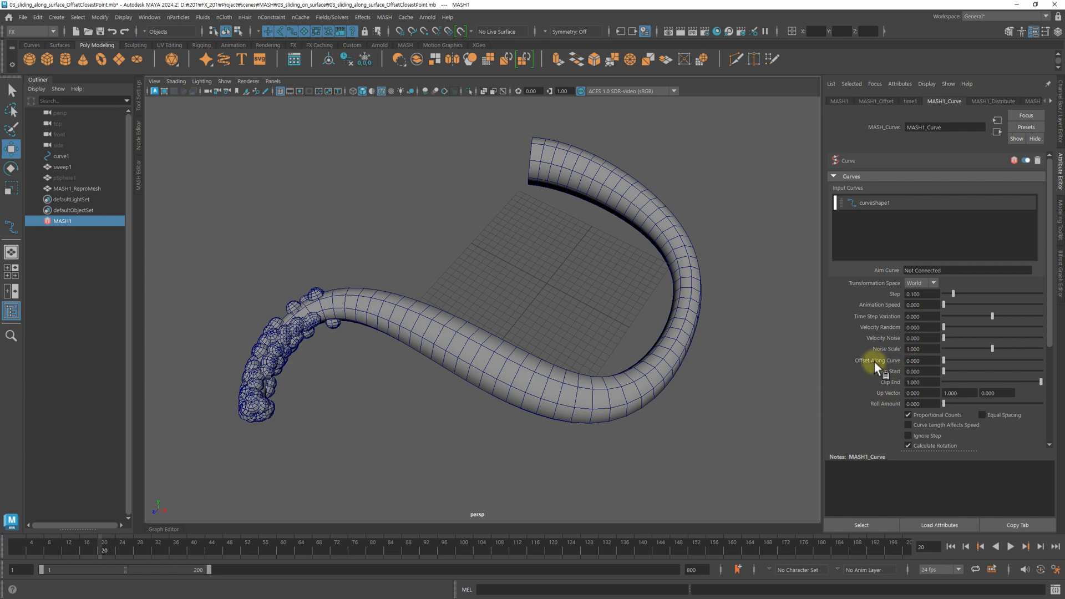
pyautogui.moveTo(947, 361); pyautogui.dragTo(807, 391)
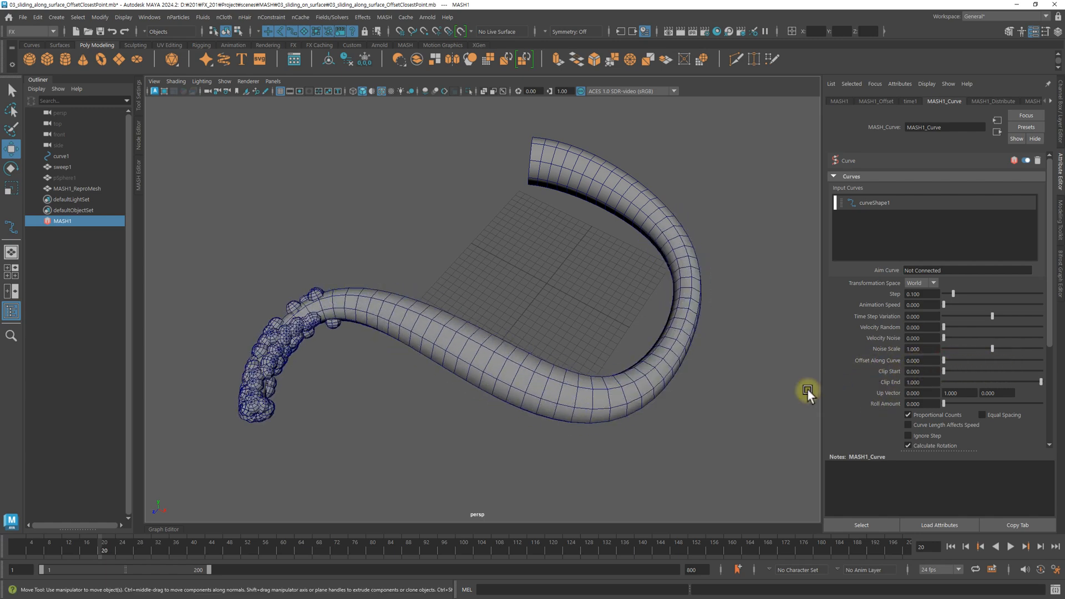
# - Key the Curve node's Offset Along Curve at 0 on frame 1
pyautogui.moveTo(123, 551); pyautogui.dragTo(16, 550)
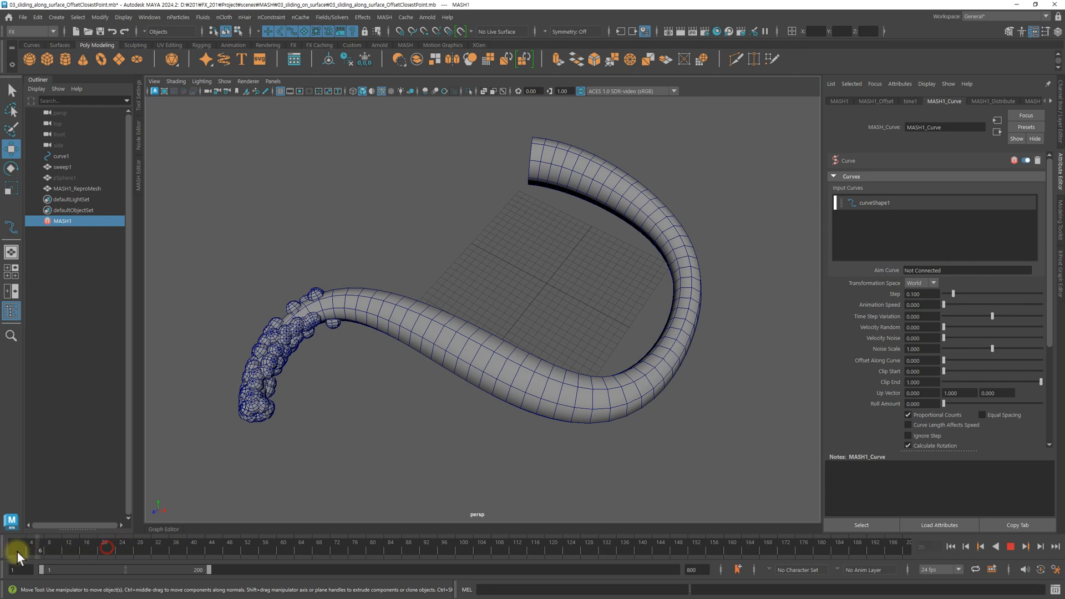
pyautogui.rightClick(886, 359)
pyautogui.click(910, 380)
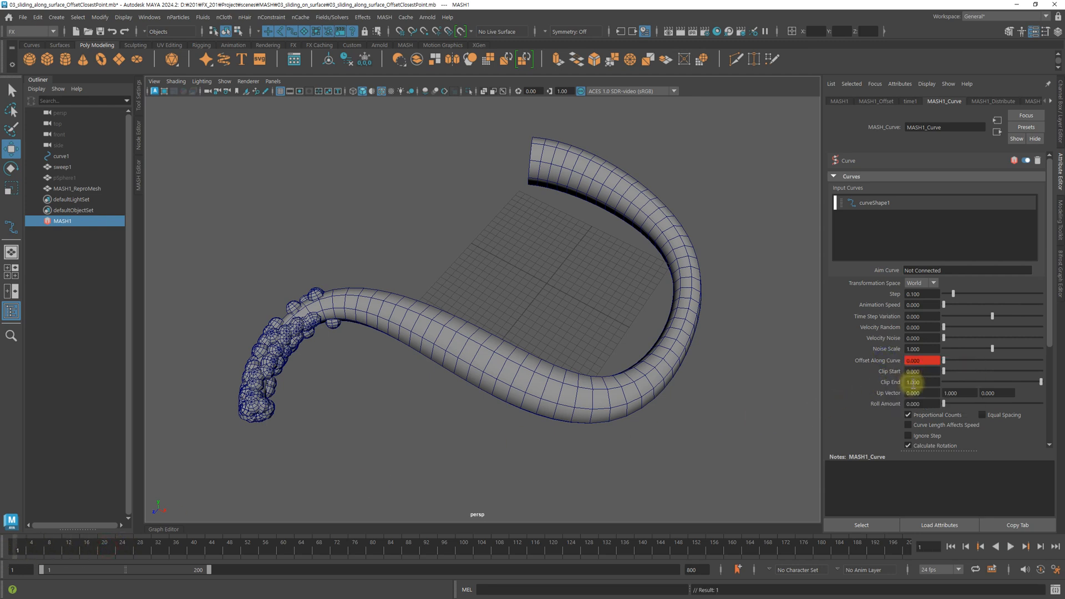
# - Try keying Offset Along Curve at 1 on frame 200 and scrub back to frame 146 to check the motion
pyautogui.click(908, 544)
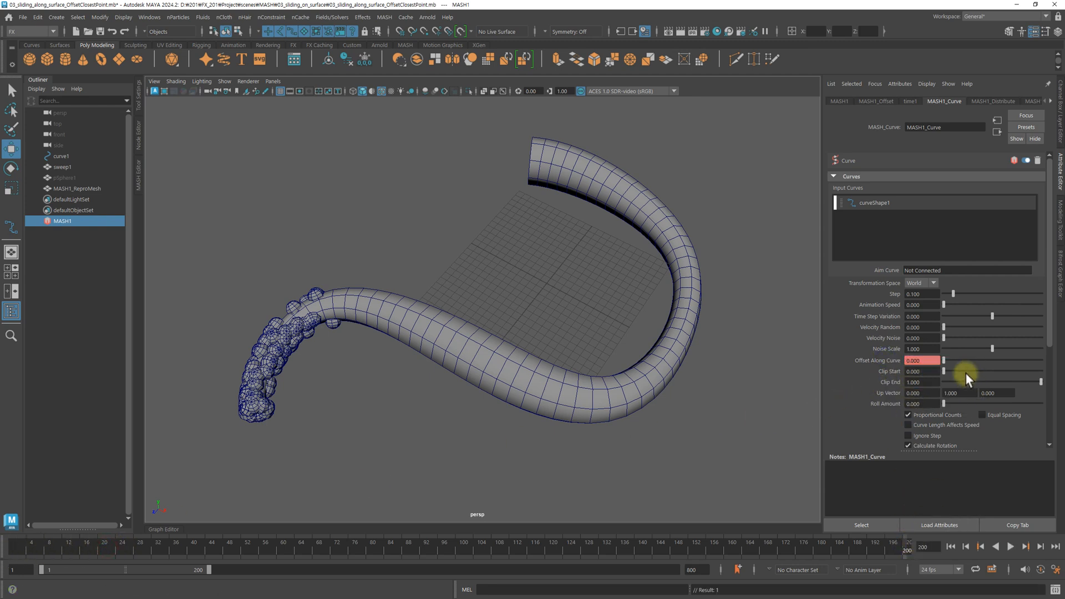
pyautogui.moveTo(945, 361); pyautogui.dragTo(1060, 364)
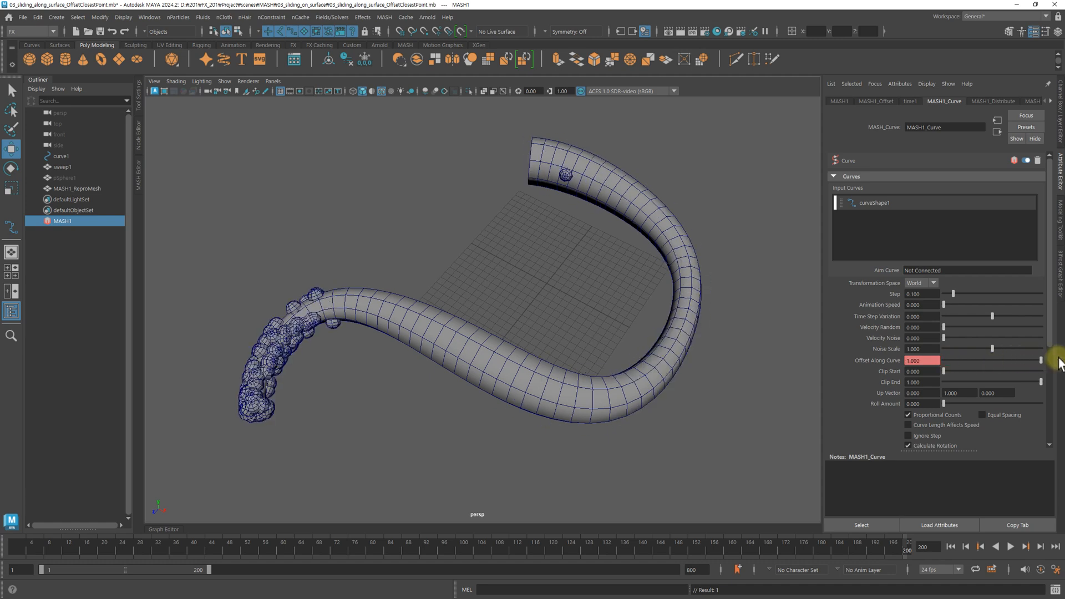
pyautogui.rightClick(897, 358)
pyautogui.click(906, 376)
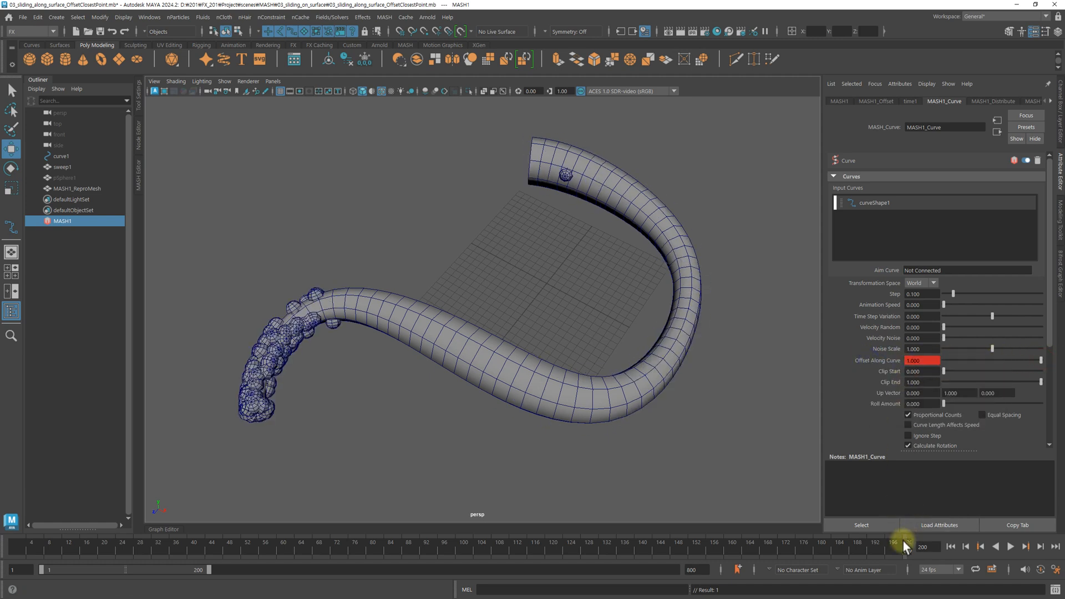
pyautogui.moveTo(903, 546); pyautogui.dragTo(664, 559)
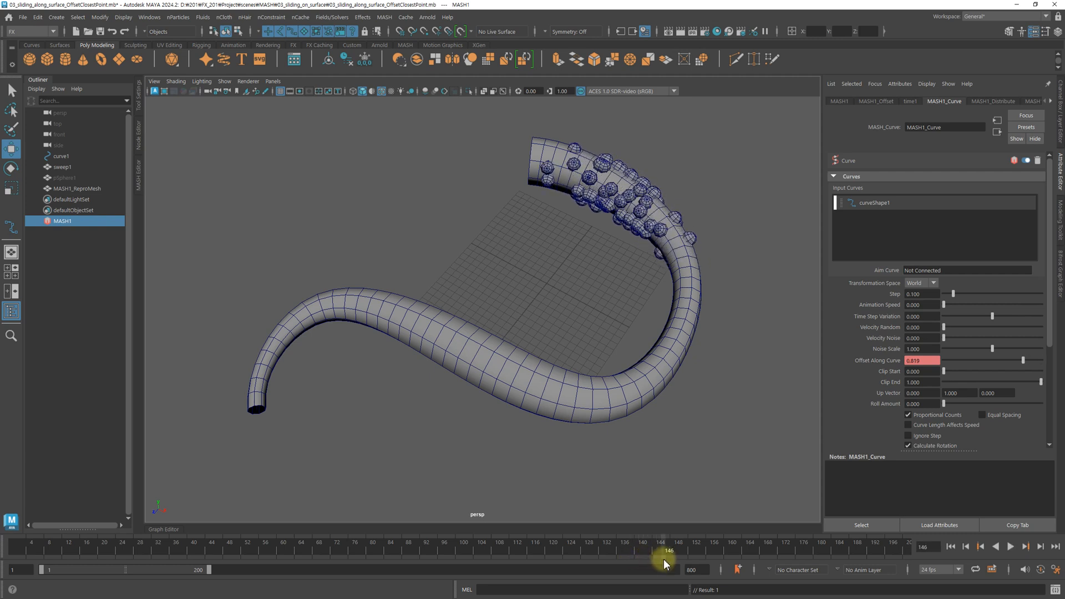
# - Try an Offset Along Curve of 0.8 on frame 200, settle on 0.85 and key it
pyautogui.click(908, 549)
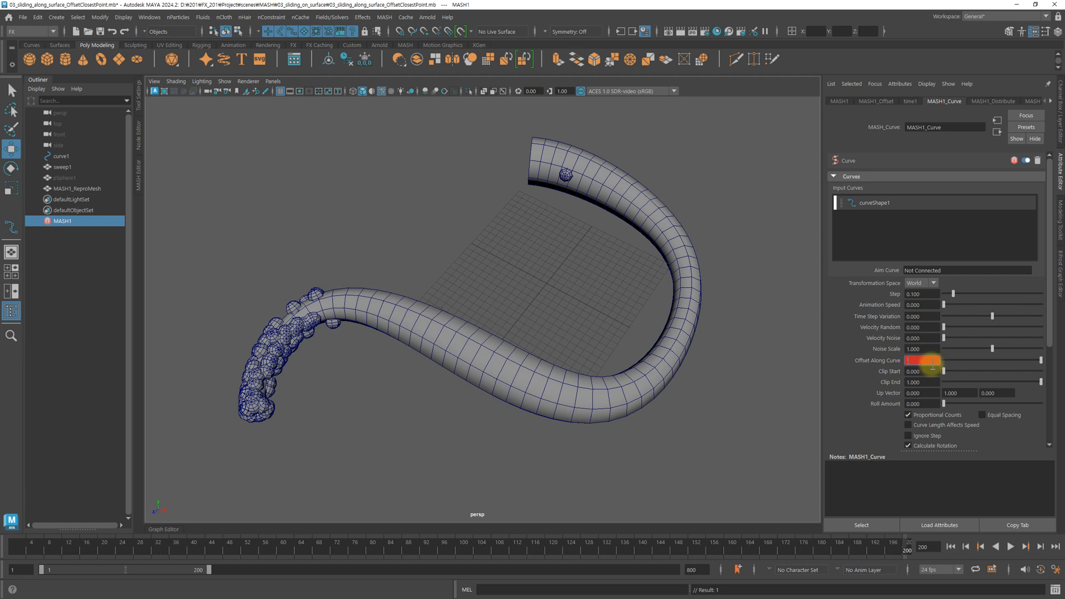
pyautogui.write('0.8')
pyautogui.press('Return')
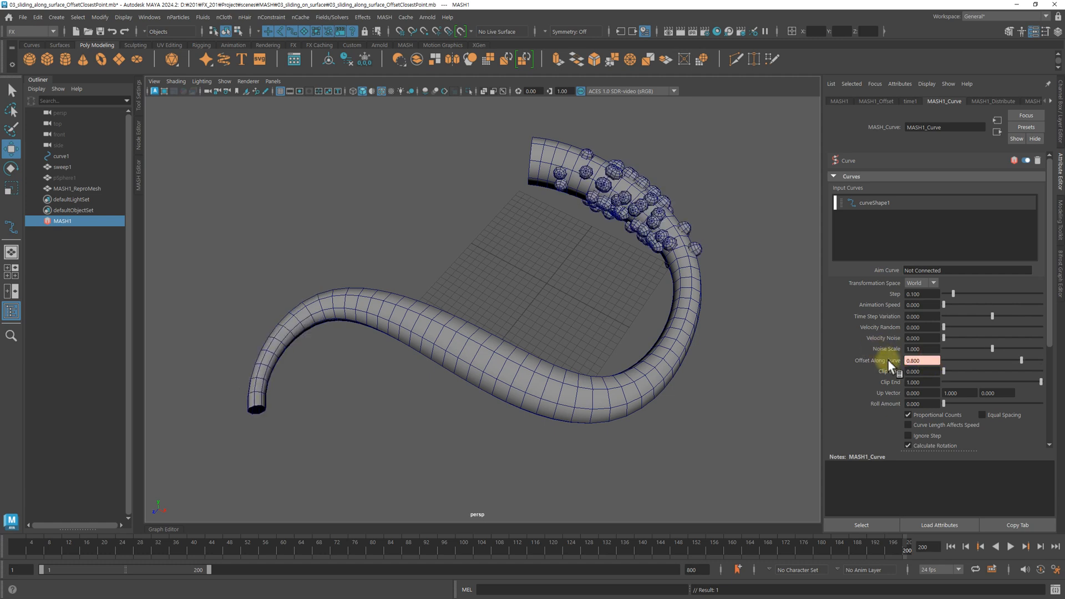
pyautogui.doubleClick(917, 360)
pyautogui.write('.85')
pyautogui.press('Return')
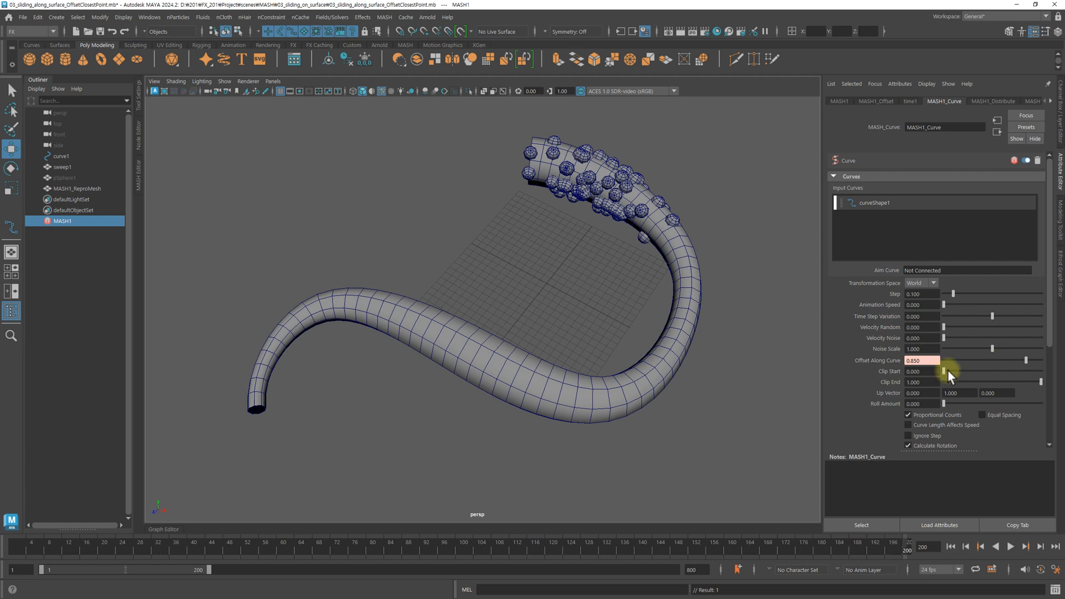
pyautogui.rightClick(889, 360)
pyautogui.click(910, 373)
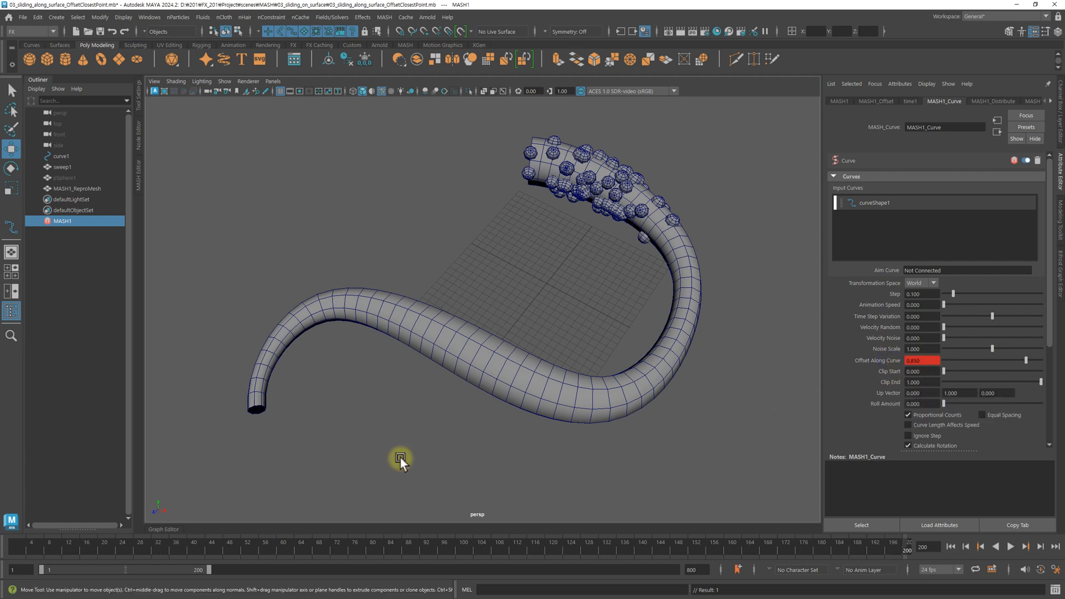
# - Give the Offset Along Curve animation linear tangents in the Graph Editor and close the editor
pyautogui.click(171, 530)
pyautogui.scroll(-3, 611, 444)
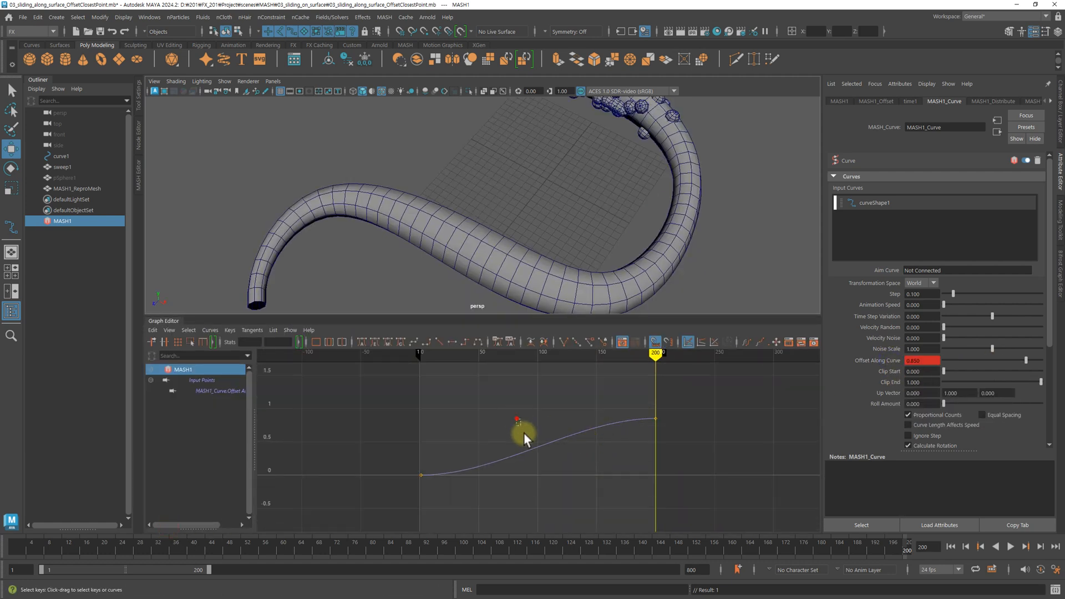
pyautogui.click(439, 342)
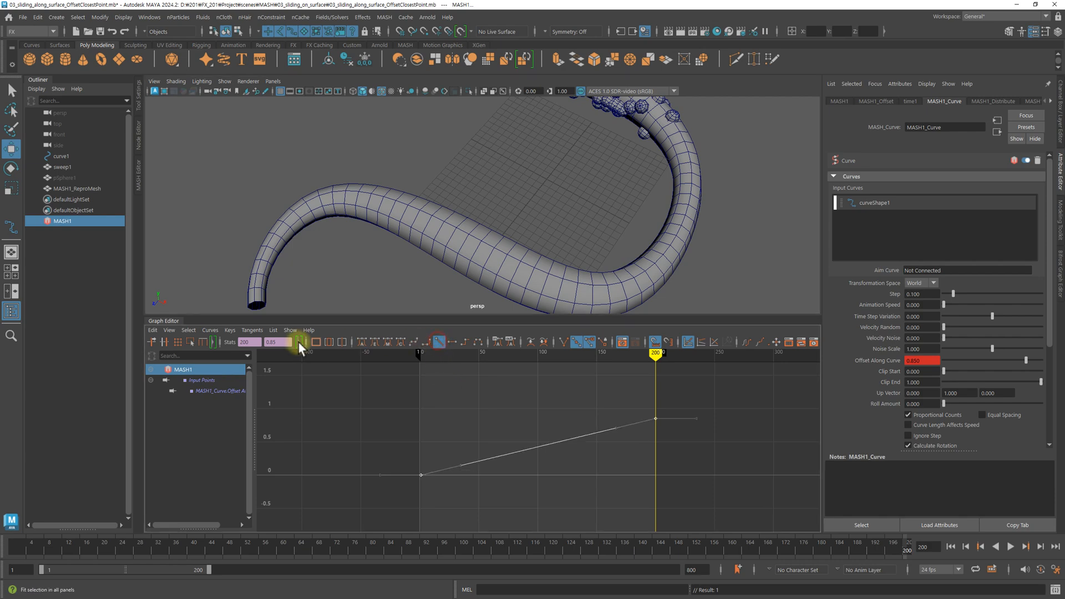
pyautogui.click(164, 320)
# - Scrub back to frame 1 and examine the spheres gathered at the start of the tube up close
pyautogui.moveTo(877, 555); pyautogui.dragTo(2, 538)
pyautogui.keyDown('alt'); pyautogui.moveTo(542, 424); pyautogui.dragTo(520, 405); pyautogui.keyUp('alt')
pyautogui.keyDown('alt'); pyautogui.moveTo(514, 333); pyautogui.dragTo(561, 358, button='middle'); pyautogui.keyUp('alt')
pyautogui.keyDown('alt'); pyautogui.moveTo(470, 376); pyautogui.dragTo(511, 373, button='right'); pyautogui.keyUp('alt')
pyautogui.keyDown('alt'); pyautogui.moveTo(514, 374); pyautogui.dragTo(571, 365); pyautogui.keyUp('alt')
pyautogui.keyDown('alt'); pyautogui.moveTo(572, 365); pyautogui.dragTo(573, 363, button='right'); pyautogui.keyUp('alt')
pyautogui.keyDown('alt'); pyautogui.moveTo(572, 364); pyautogui.dragTo(582, 326, button='middle'); pyautogui.keyUp('alt')
pyautogui.keyDown('alt'); pyautogui.moveTo(366, 345); pyautogui.dragTo(395, 366, button='right'); pyautogui.keyUp('alt')
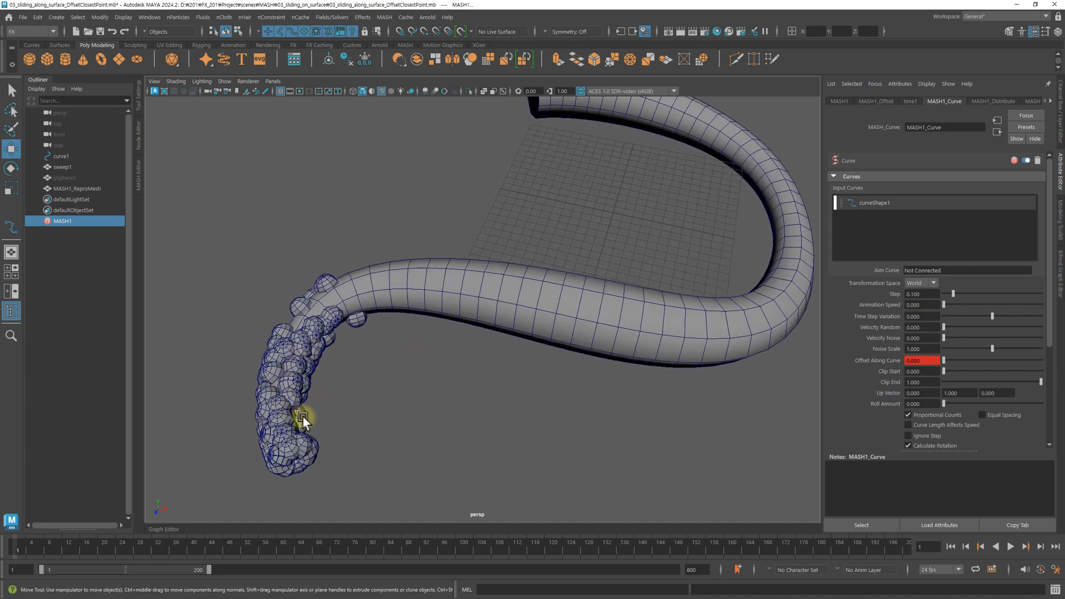
# - Add a Random node to MASH1 and set its Scale X to 1
pyautogui.click(75, 222)
pyautogui.click(839, 101)
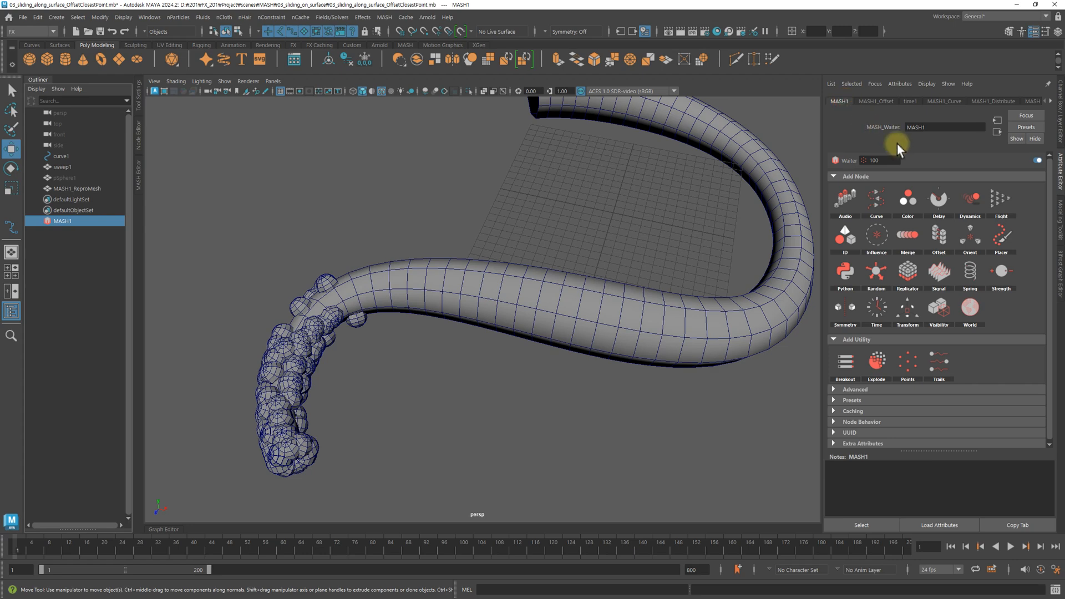
pyautogui.click(878, 275)
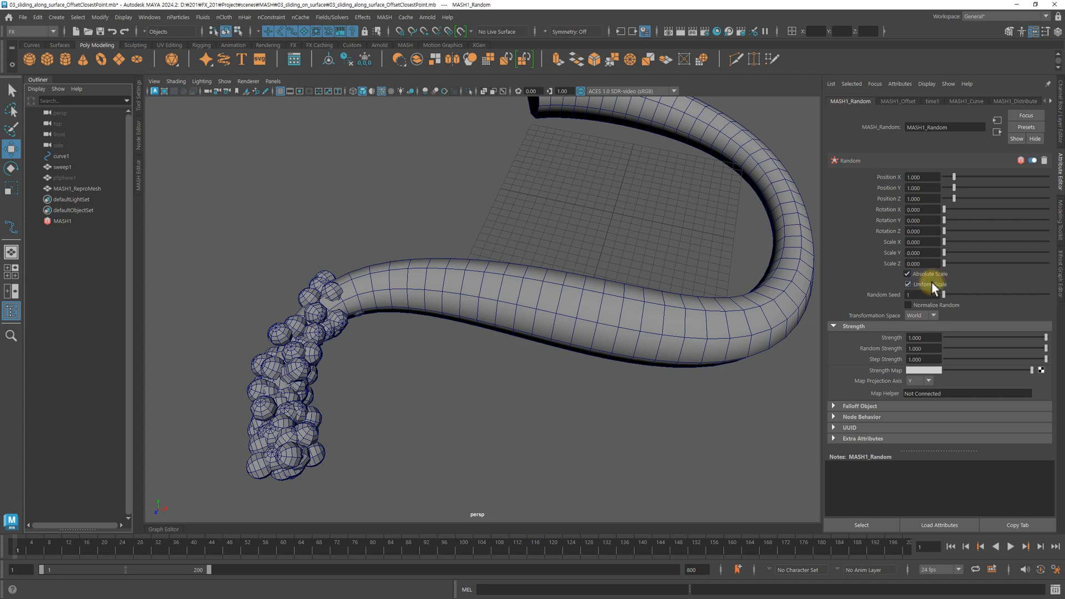
pyautogui.moveTo(944, 242); pyautogui.dragTo(895, 238)
pyautogui.write('1')
pyautogui.press('Return')
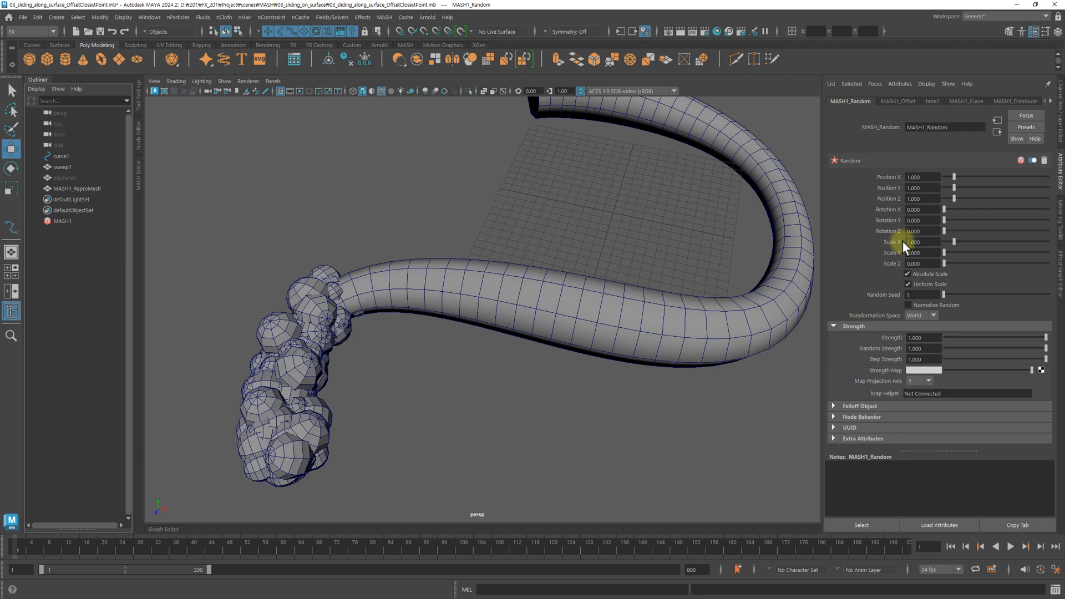
# - Scrub and play the animation to examine the randomly sized spheres moving along the tube, stopping at frame 44
pyautogui.moveTo(24, 546); pyautogui.dragTo(464, 549)
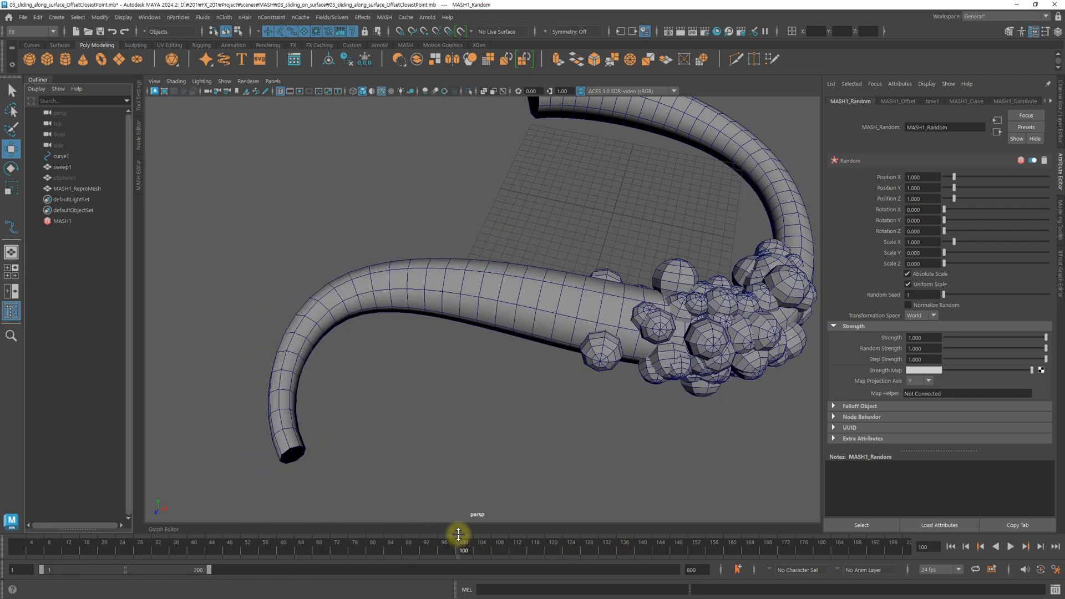
pyautogui.keyDown('alt'); pyautogui.moveTo(663, 444); pyautogui.dragTo(566, 478); pyautogui.keyUp('alt')
pyautogui.moveTo(464, 546); pyautogui.dragTo(393, 494)
pyautogui.click(394, 494)
pyautogui.keyDown('alt'); pyautogui.moveTo(390, 419); pyautogui.dragTo(371, 399); pyautogui.keyUp('alt')
pyautogui.keyDown('alt'); pyautogui.moveTo(372, 399); pyautogui.dragTo(468, 407, button='right'); pyautogui.keyUp('alt')
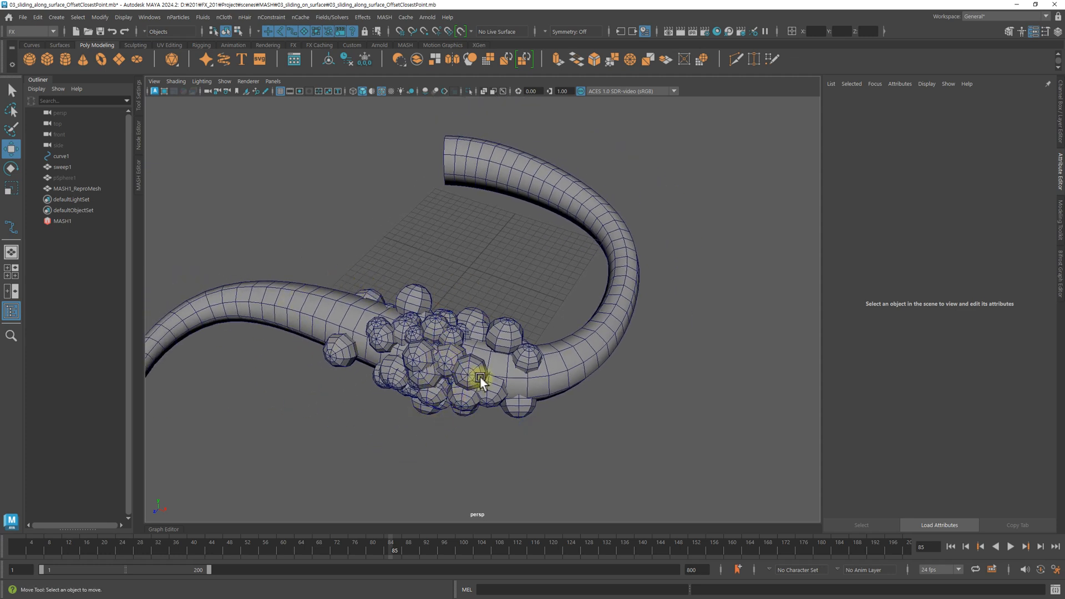
pyautogui.moveTo(393, 540); pyautogui.dragTo(652, 542)
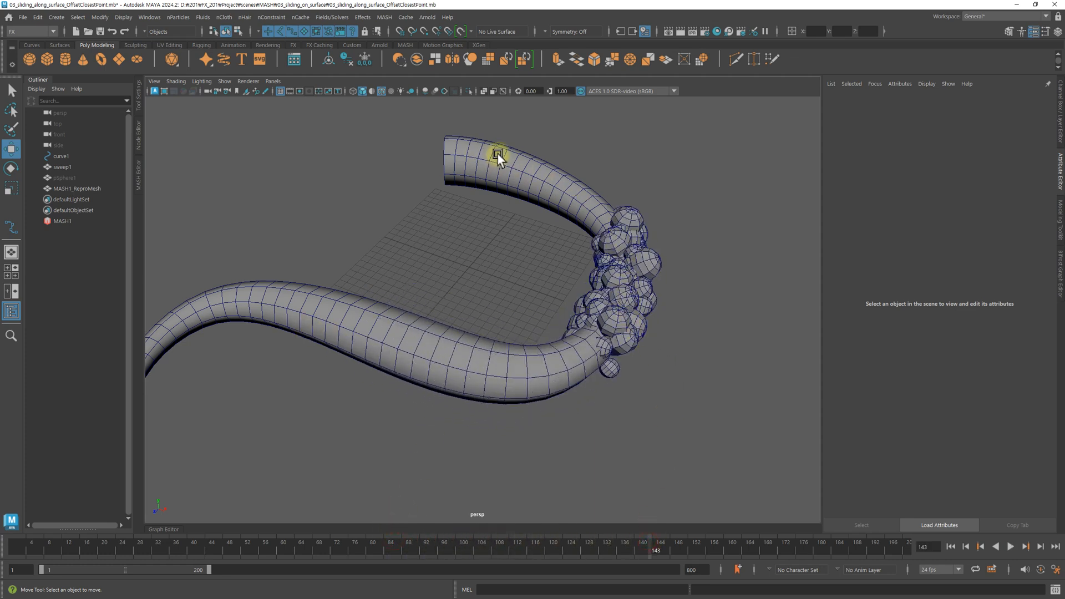
pyautogui.keyDown('alt'); pyautogui.moveTo(345, 364); pyautogui.dragTo(609, 402); pyautogui.keyUp('alt')
pyautogui.moveTo(683, 533); pyautogui.dragTo(368, 511)
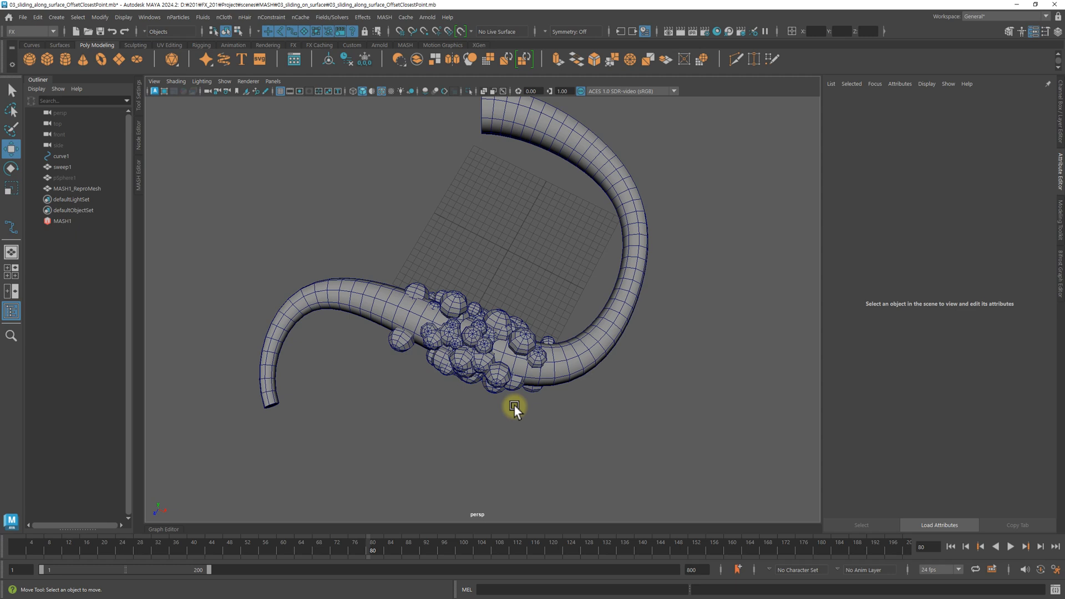
pyautogui.hotkey('alt', 'v')
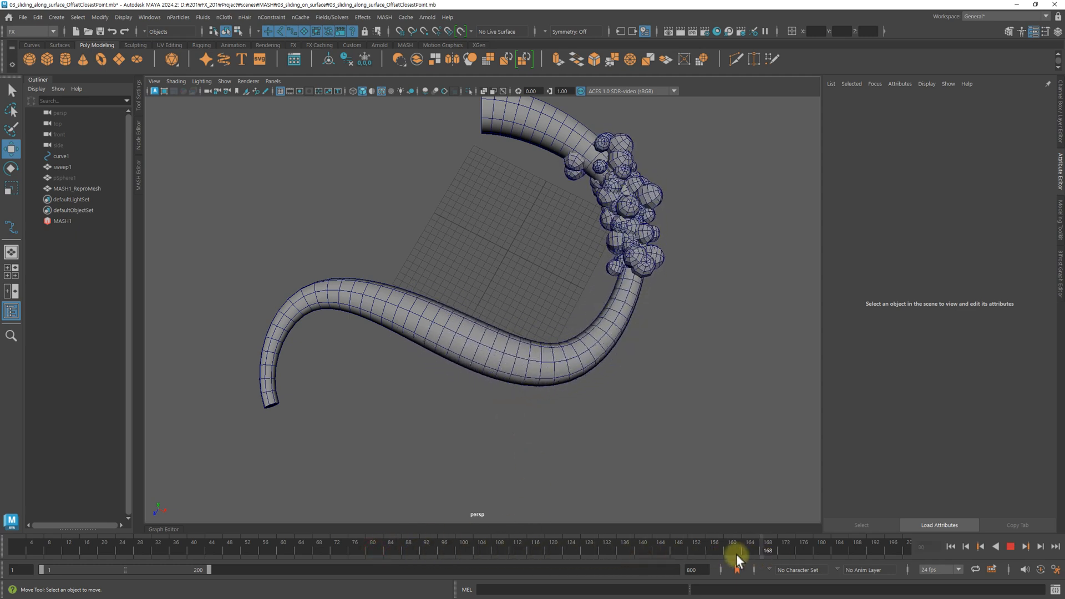
pyautogui.moveTo(511, 554); pyautogui.dragTo(210, 494)
pyautogui.keyDown('alt'); pyautogui.moveTo(512, 339); pyautogui.dragTo(217, 260); pyautogui.keyUp('alt')
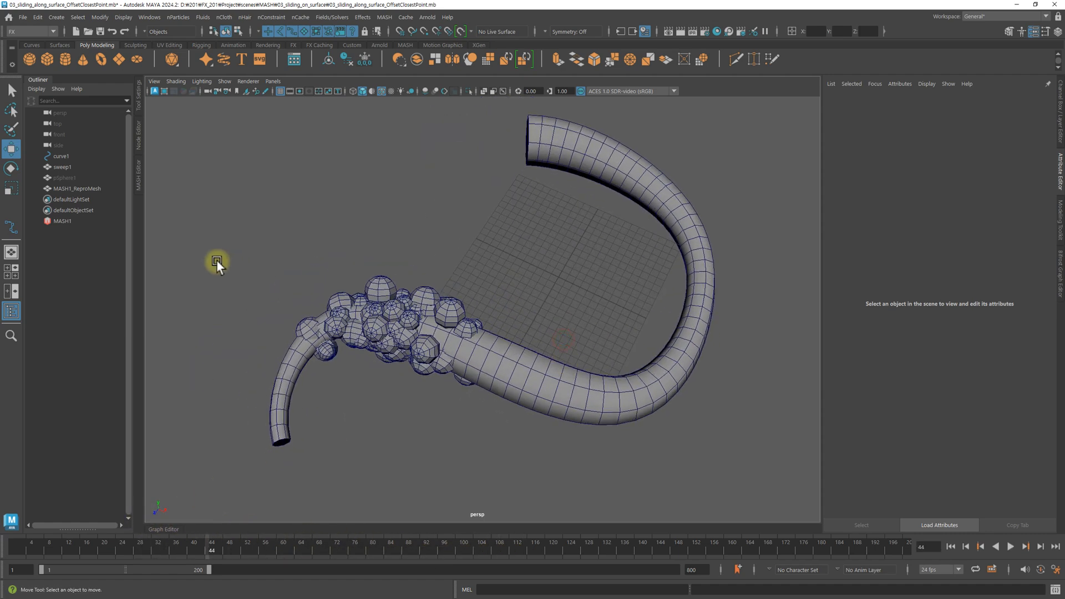
# - Add a Color node to the MASH1 network
pyautogui.click(73, 221)
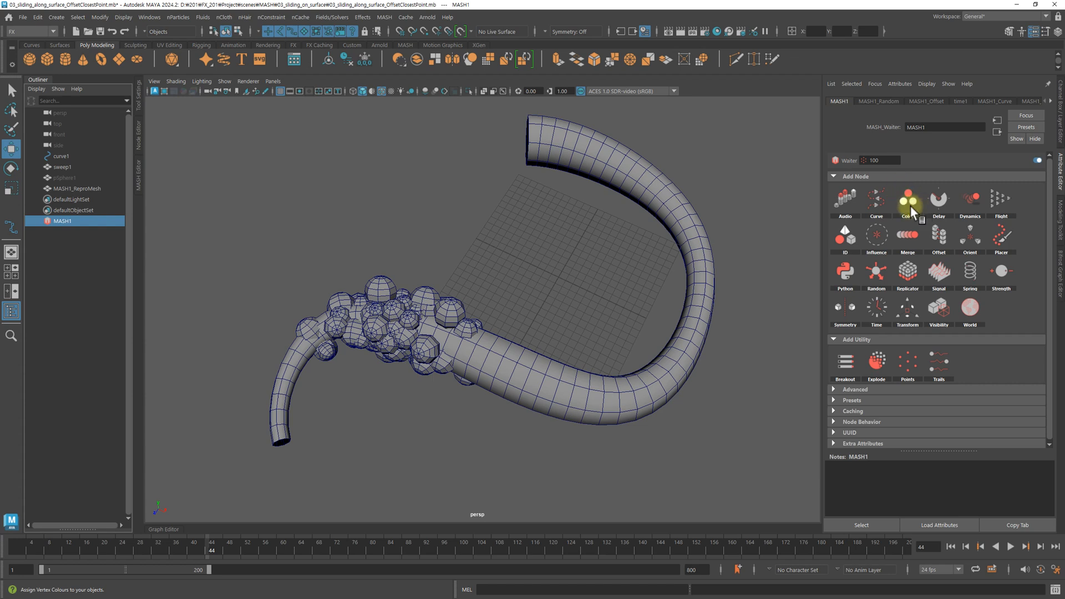
pyautogui.click(918, 214)
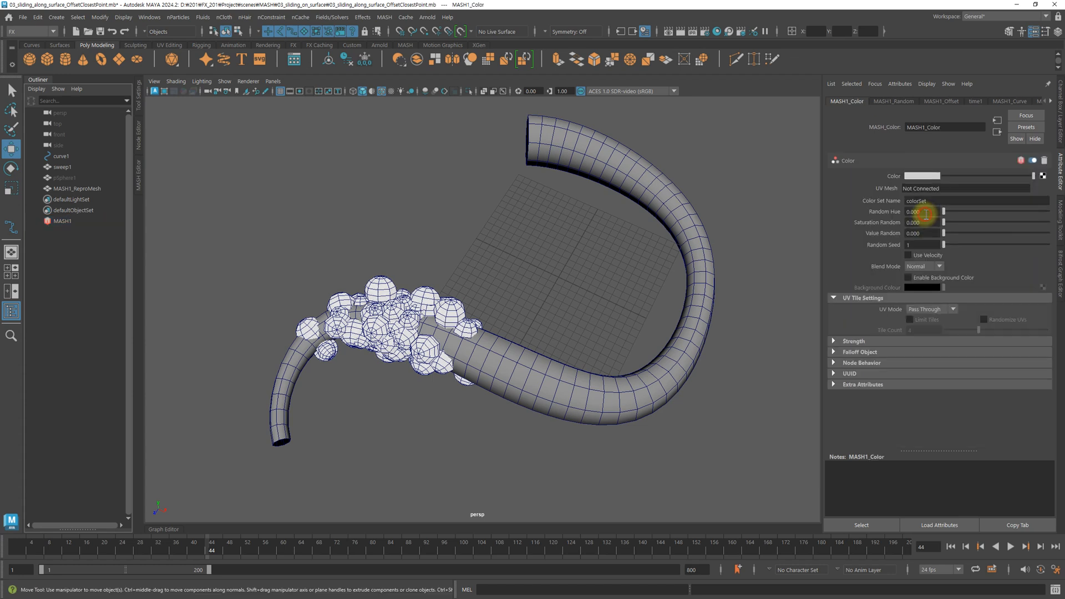
# - Colour the spheres green and set Random Hue to about 0.224, Saturation Random to about 0.236 and Value Random to about 0.448
pyautogui.click(920, 177)
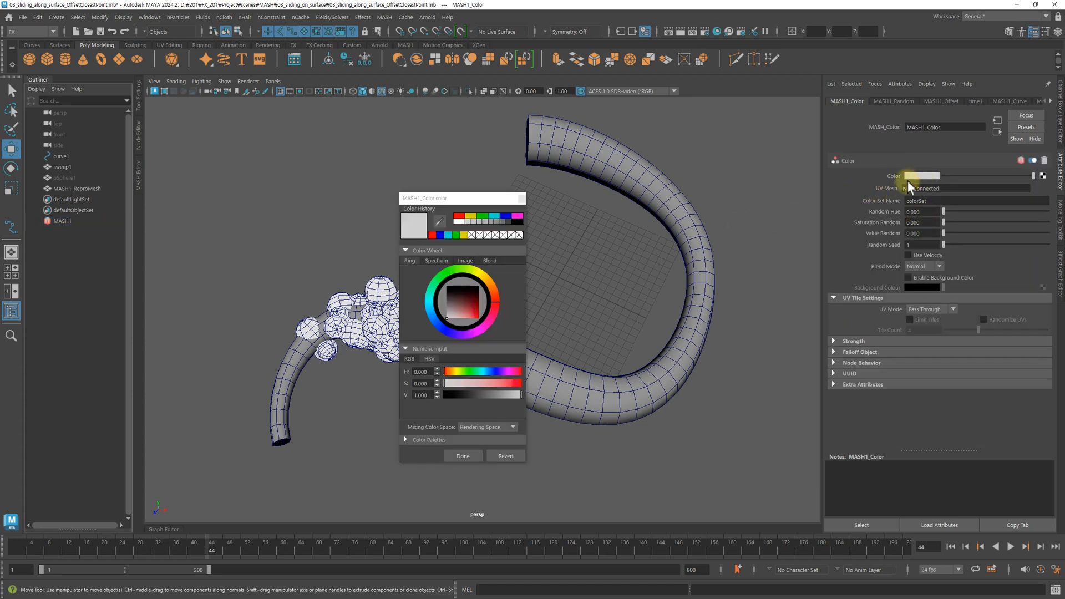
pyautogui.click(457, 236)
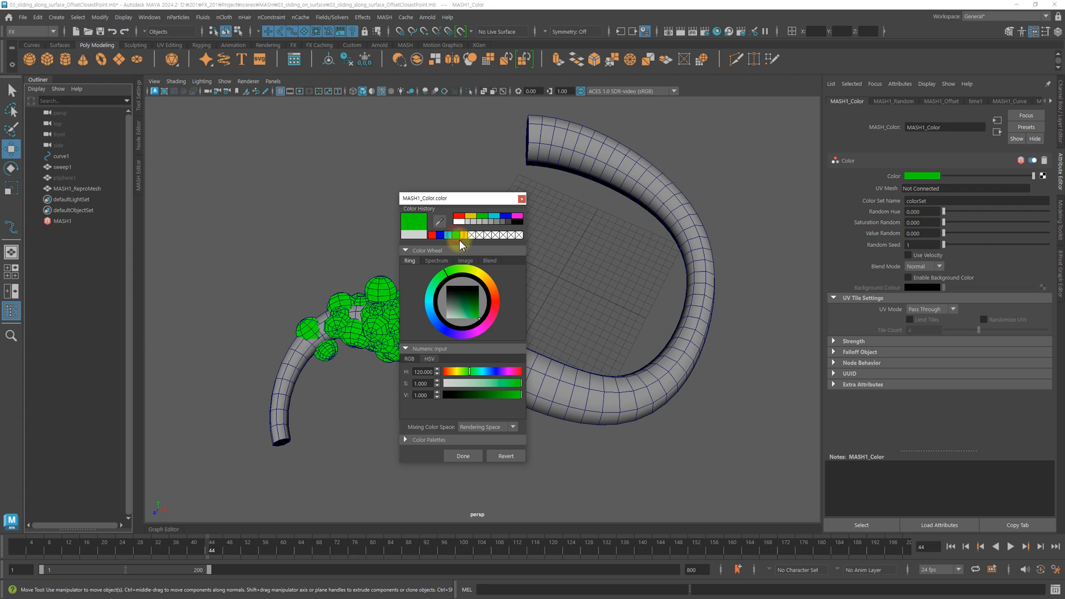
pyautogui.click(464, 456)
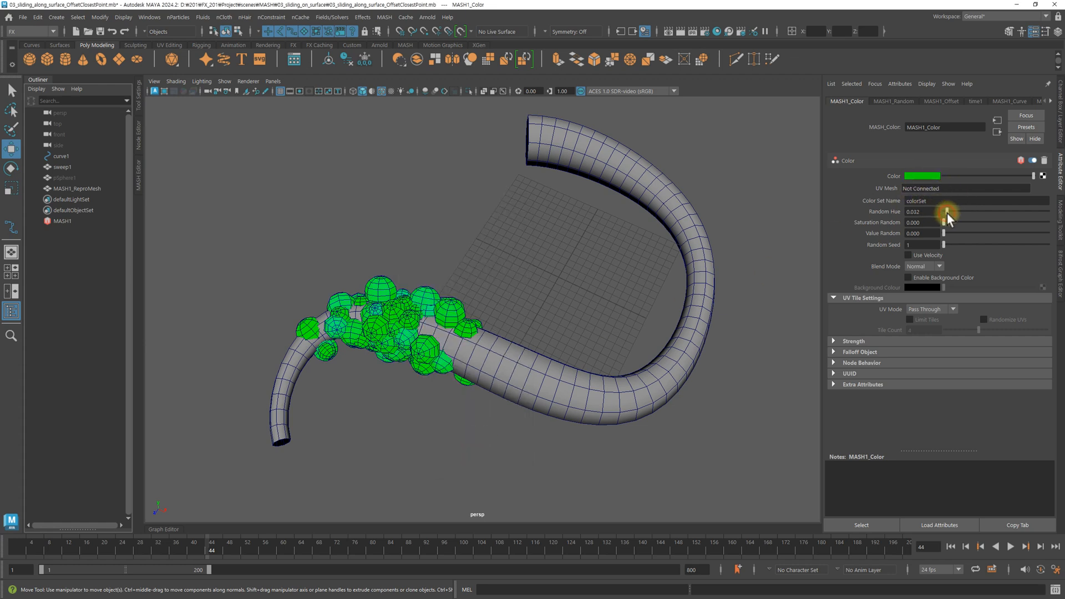
pyautogui.moveTo(960, 213); pyautogui.dragTo(970, 211)
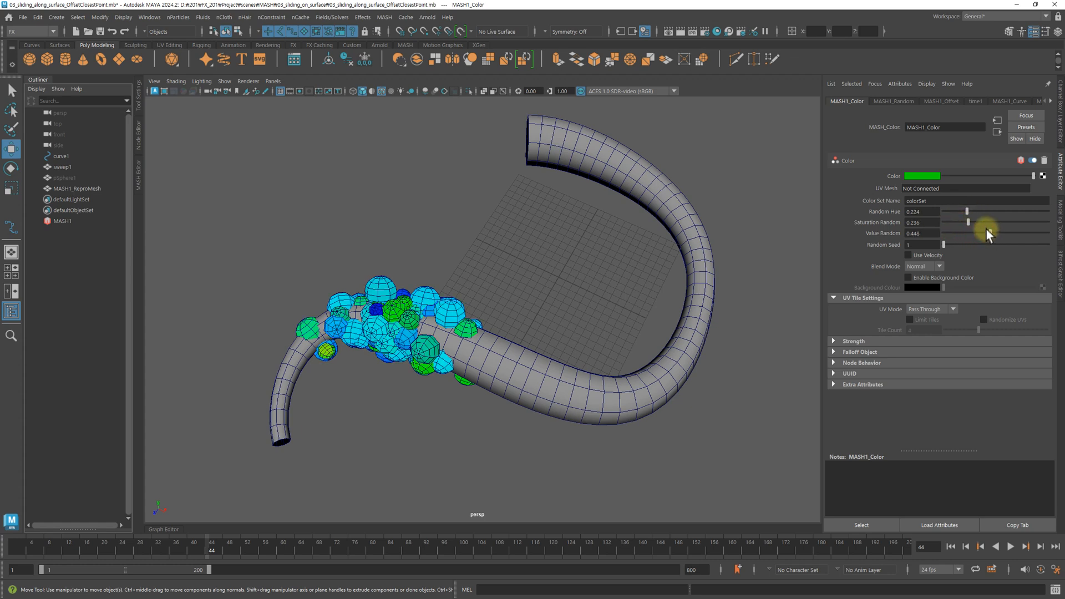
# - Change the MASH1_Color base colour to pink with a hue of about 337 and set Random Hue to about 0.18
pyautogui.click(927, 177)
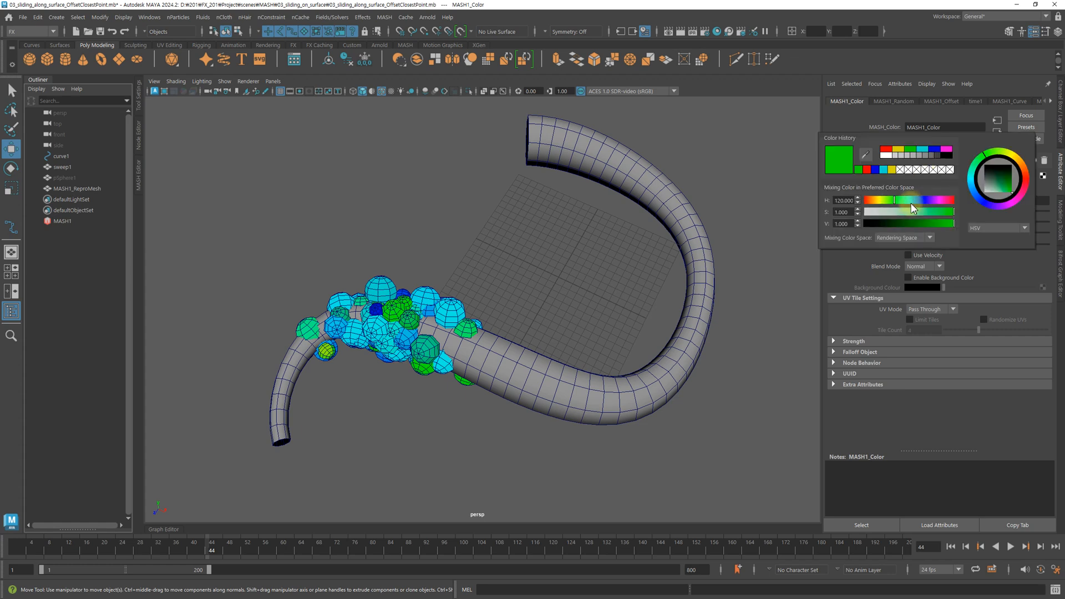
pyautogui.moveTo(871, 199); pyautogui.dragTo(867, 199)
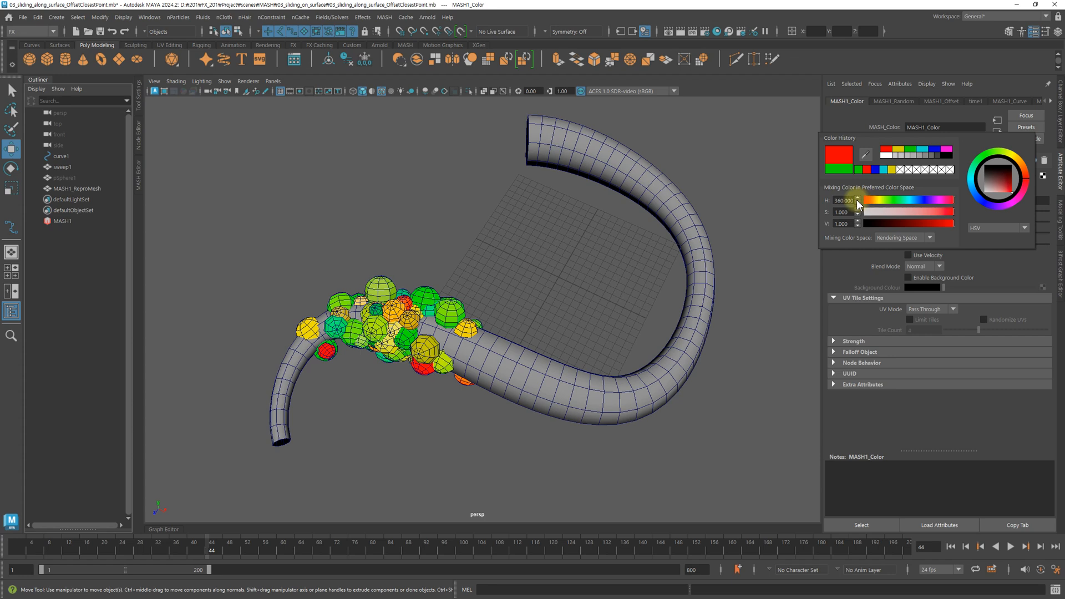
pyautogui.moveTo(943, 201); pyautogui.dragTo(948, 205)
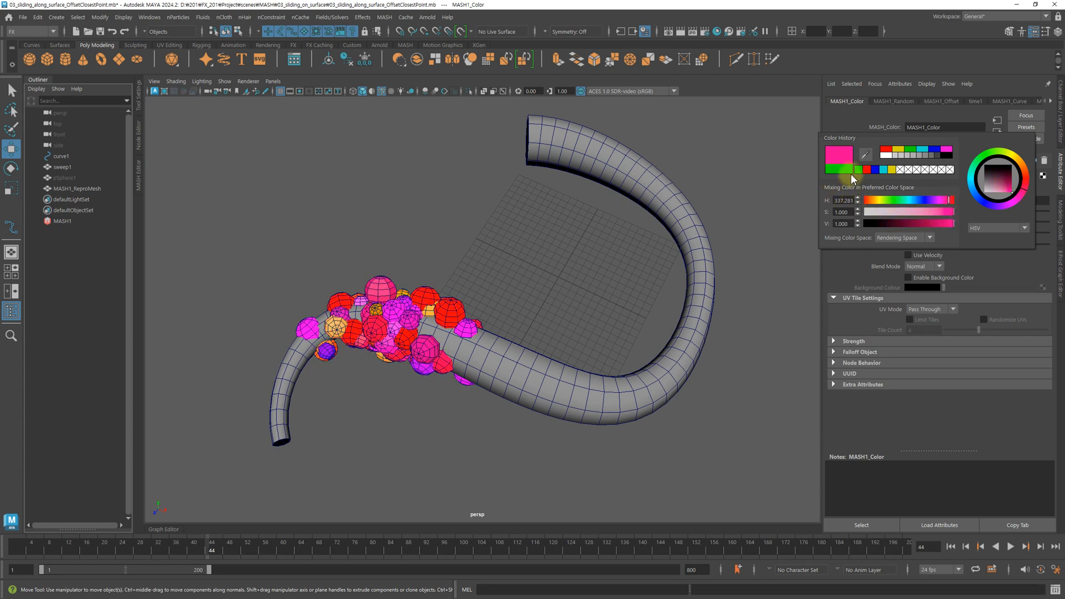
pyautogui.click(846, 122)
pyautogui.keyDown('alt'); pyautogui.moveTo(632, 339); pyautogui.dragTo(699, 307); pyautogui.keyUp('alt')
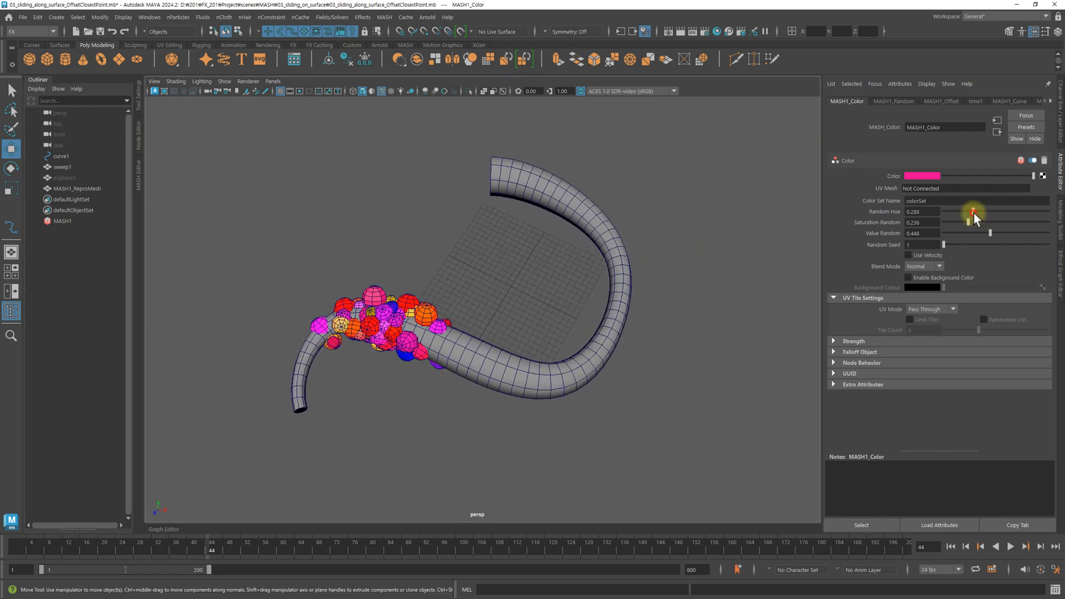
pyautogui.moveTo(973, 212)
pyautogui.mouseDown()
pyautogui.moveTo(984, 212)
pyautogui.moveTo(959, 214)
pyautogui.moveTo(1020, 216)
pyautogui.moveTo(963, 217)
pyautogui.mouseUp()
# - Scrub to frame 72 and examine the coloured spheres around the tube from several angles
pyautogui.moveTo(538, 401)
pyautogui.keyDown('alt'); pyautogui.mouseDown()
pyautogui.moveTo(538, 340)
pyautogui.moveTo(535, 399)
pyautogui.mouseUp(); pyautogui.keyUp('alt')
pyautogui.moveTo(221, 557); pyautogui.dragTo(337, 555)
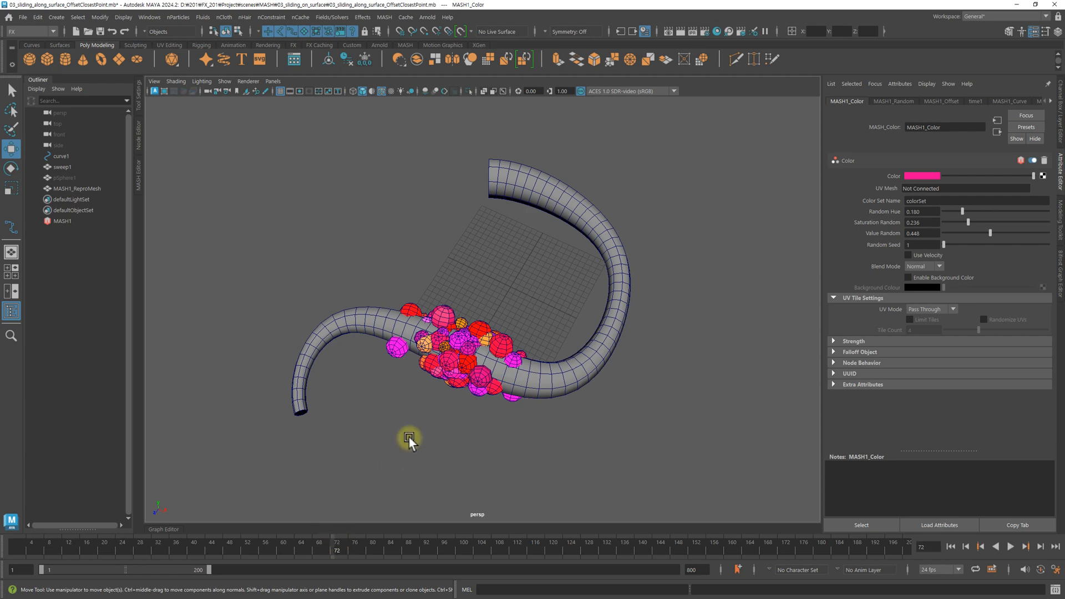
pyautogui.keyDown('alt'); pyautogui.moveTo(409, 440); pyautogui.dragTo(496, 421); pyautogui.keyUp('alt')
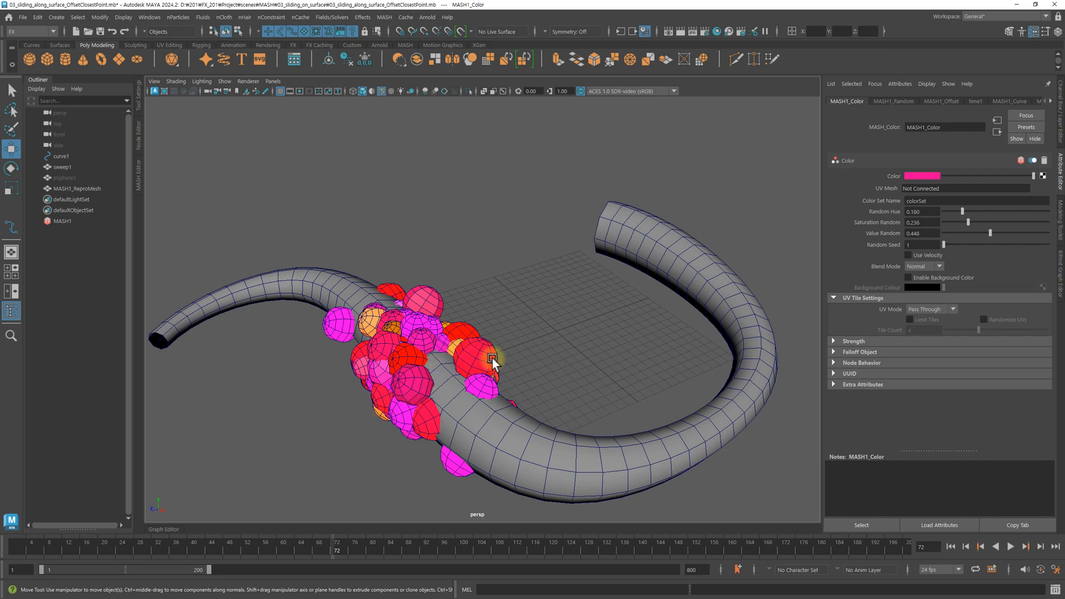
pyautogui.keyDown('alt'); pyautogui.moveTo(493, 361); pyautogui.dragTo(466, 355); pyautogui.keyUp('alt')
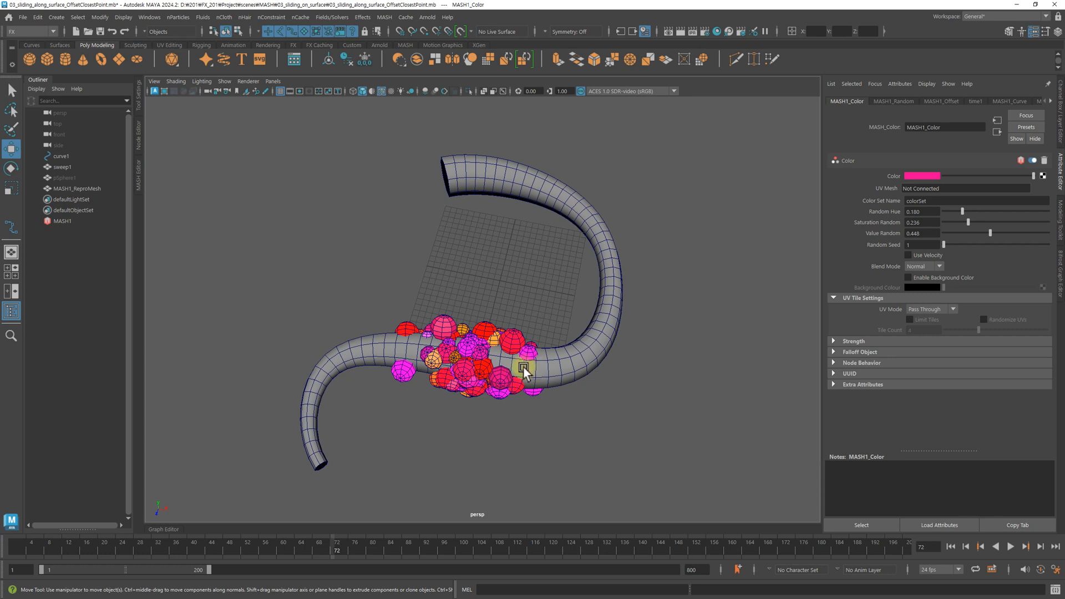
# - Add a Dynamics node to the MASH1 network
pyautogui.click(139, 175)
pyautogui.click(226, 218)
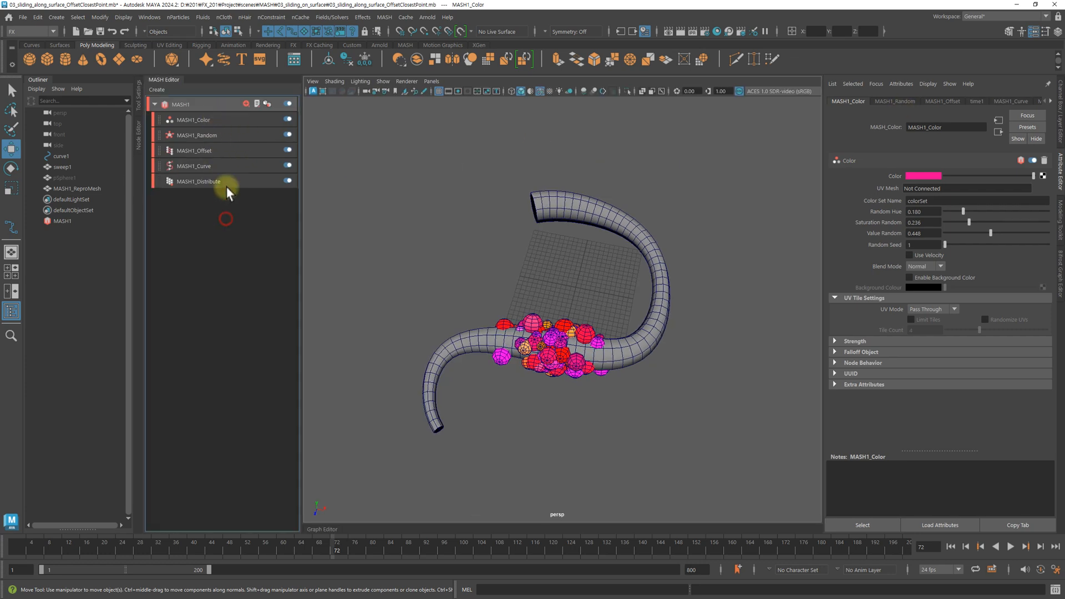
pyautogui.click(245, 103)
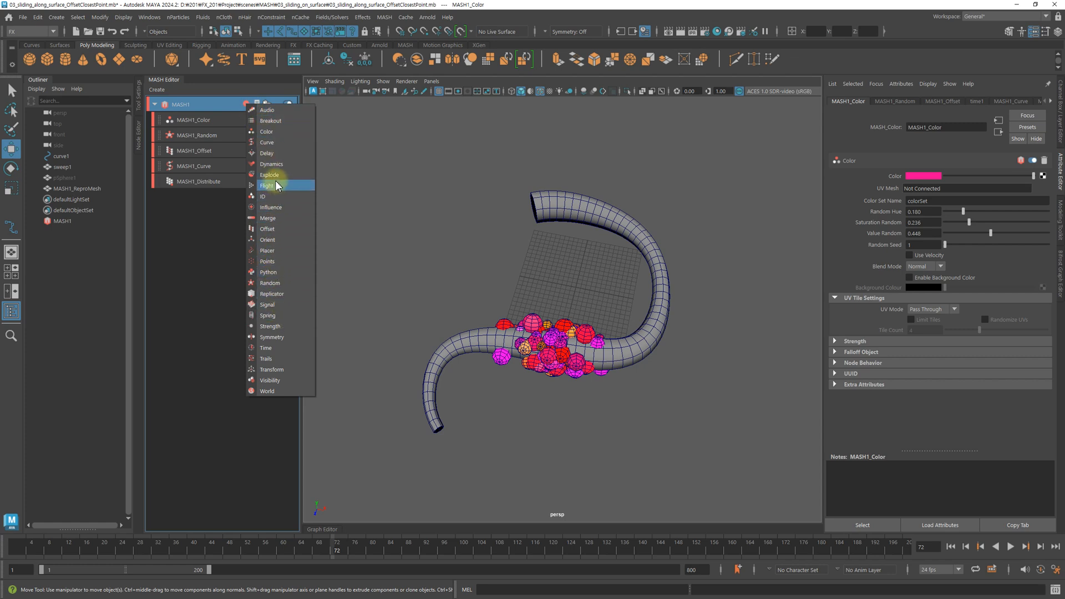
pyautogui.click(274, 163)
pyautogui.keyDown('alt'); pyautogui.moveTo(521, 314); pyautogui.dragTo(716, 444); pyautogui.keyUp('alt')
# - Return to frame 1 and check which playback speed option is active for the simulation
pyautogui.click(953, 546)
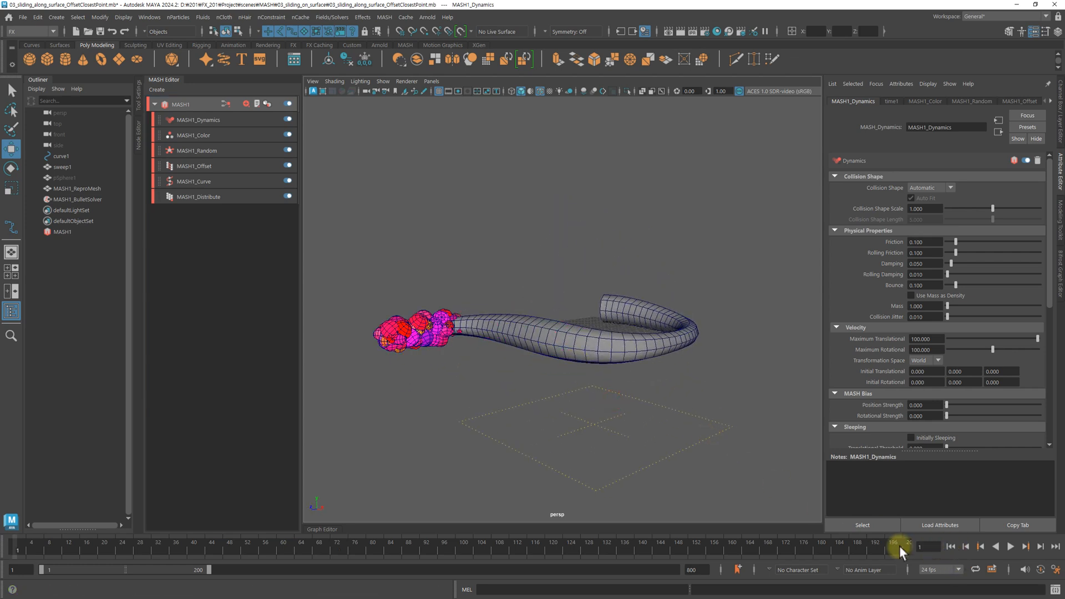
pyautogui.rightClick(790, 547)
pyautogui.moveTo(823, 455)
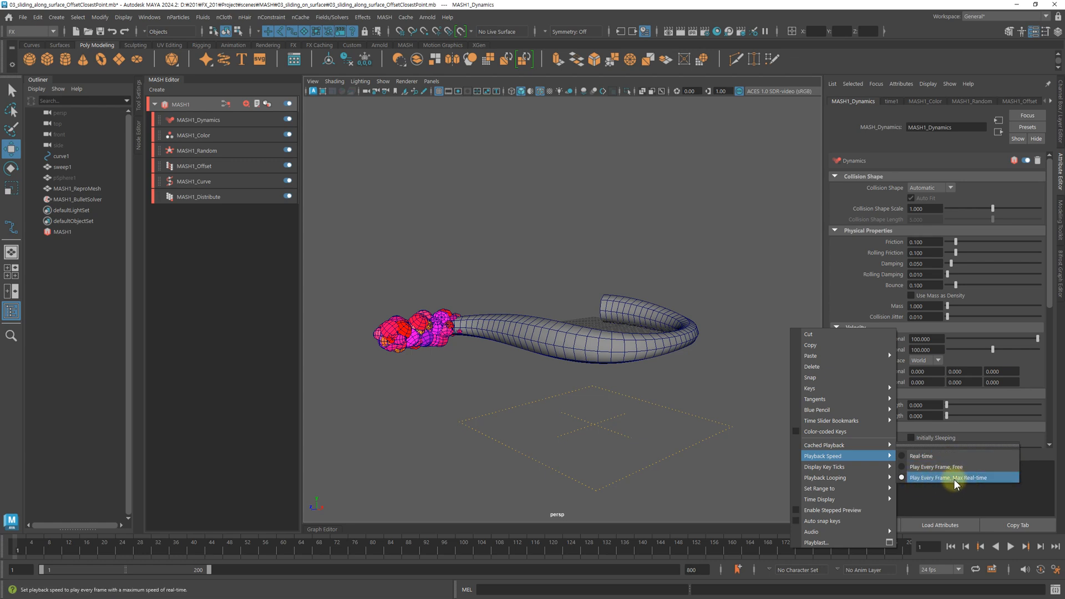
pyautogui.click(964, 511)
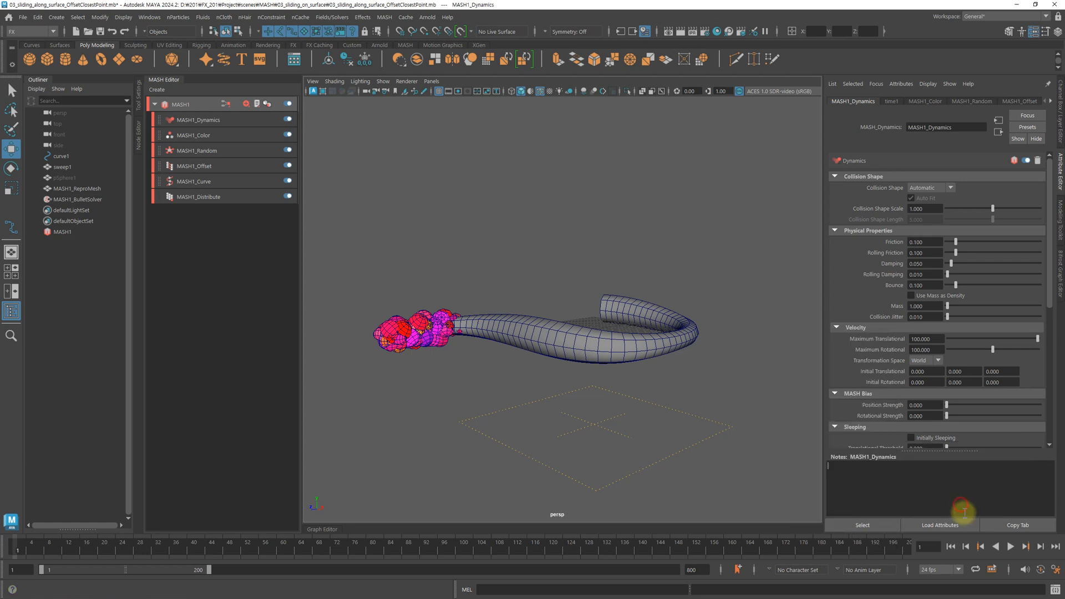
# - Play the dynamics simulation twice from frame 1 to examine how the spheres behave, and rewind to the start
pyautogui.click(1011, 548)
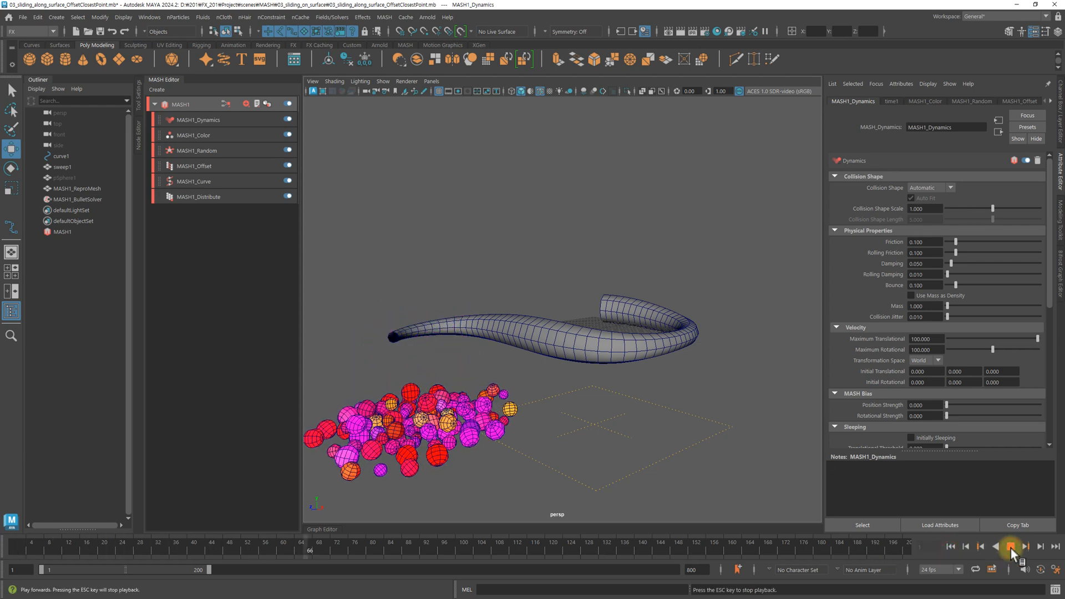
pyautogui.click(951, 547)
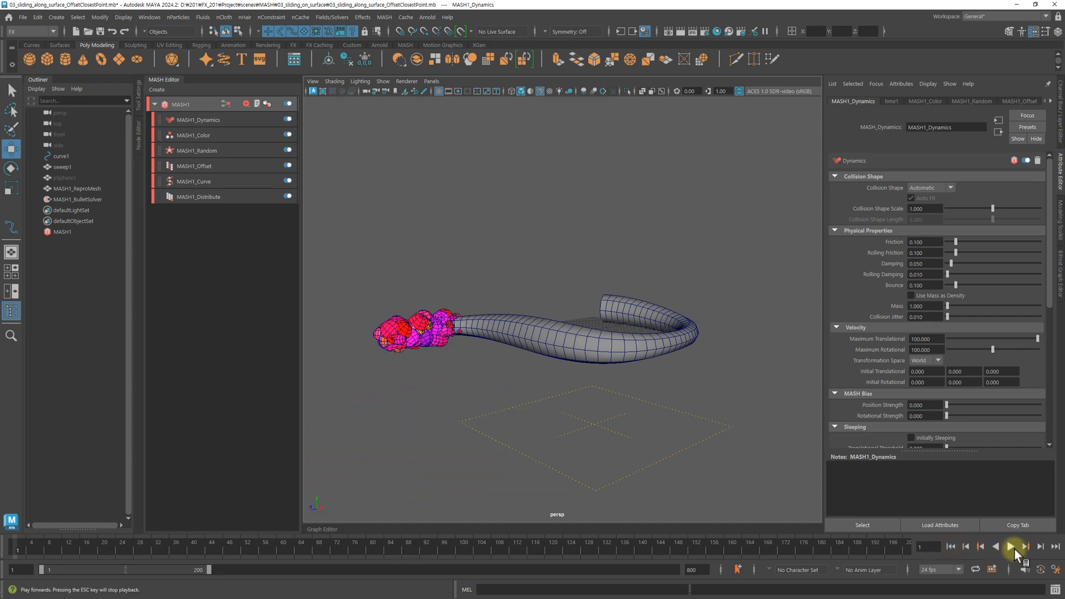
pyautogui.click(1011, 547)
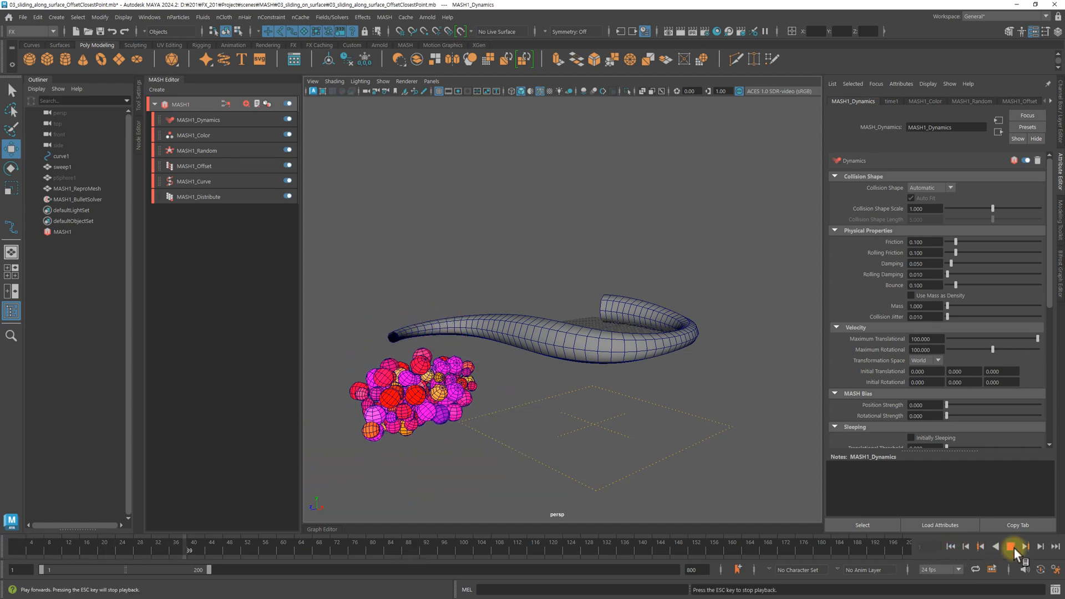
pyautogui.click(1011, 547)
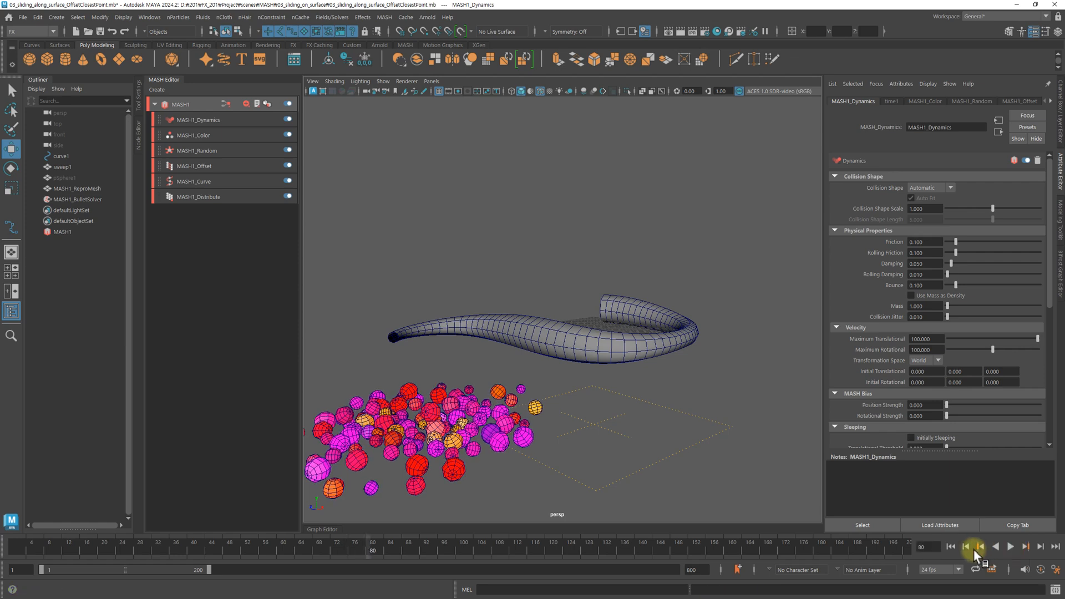
pyautogui.click(951, 547)
# - Set the Dynamics node's MASH Bias Position Strength to 100 and play the simulation from frame 1 to frame 82
pyautogui.keyDown('alt'); pyautogui.moveTo(488, 383); pyautogui.dragTo(425, 367); pyautogui.keyUp('alt')
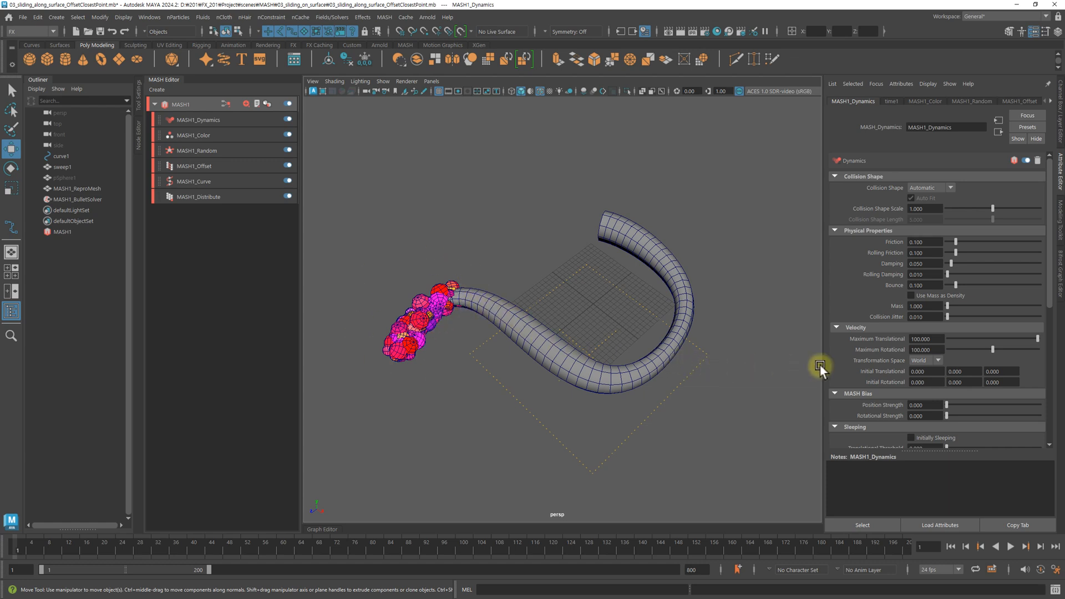
pyautogui.scroll(-3, 887, 341)
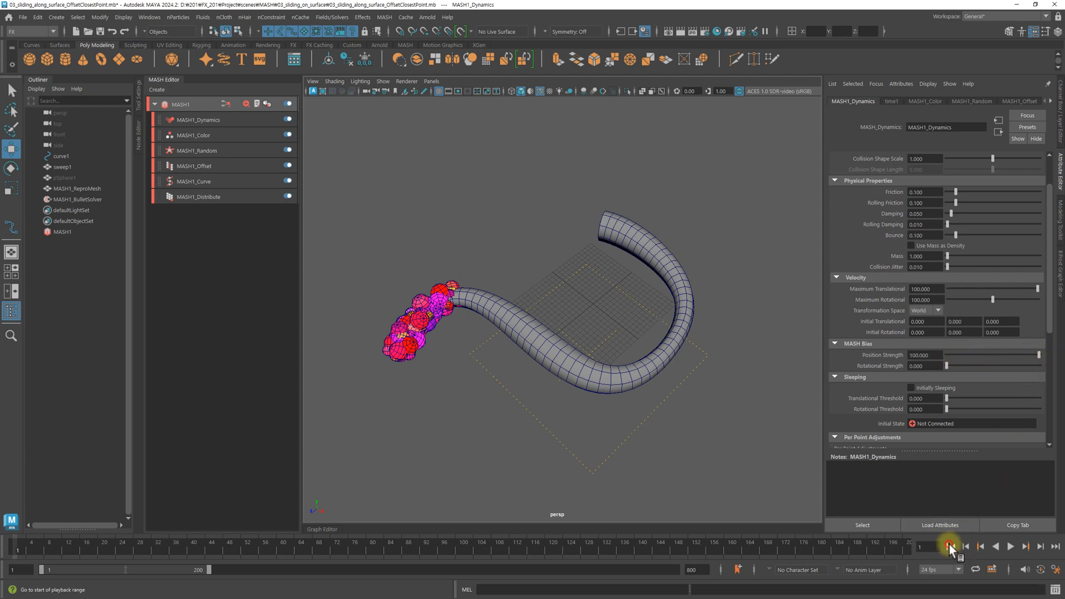
pyautogui.click(1010, 547)
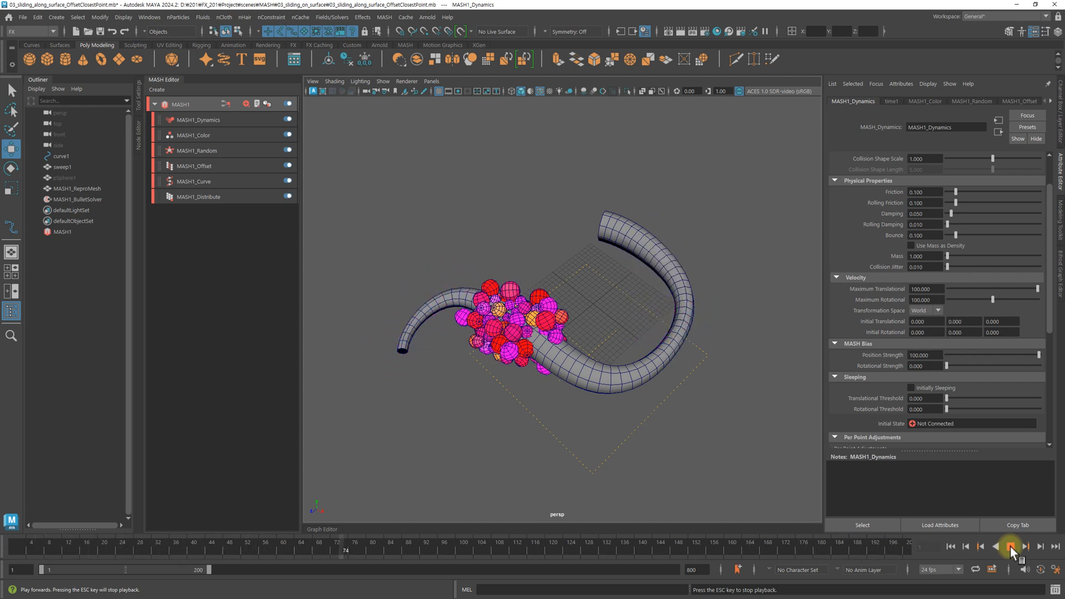
pyautogui.click(1011, 547)
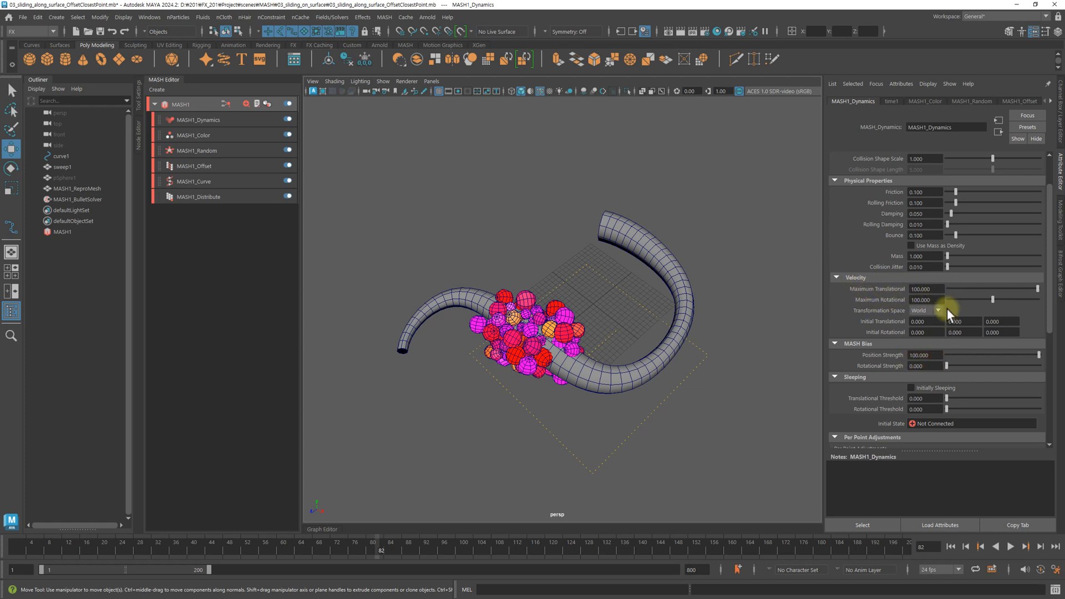
# - Replay the simulation from frame 1 to frame 182 and examine how the spheres cluster around the tube
pyautogui.click(951, 546)
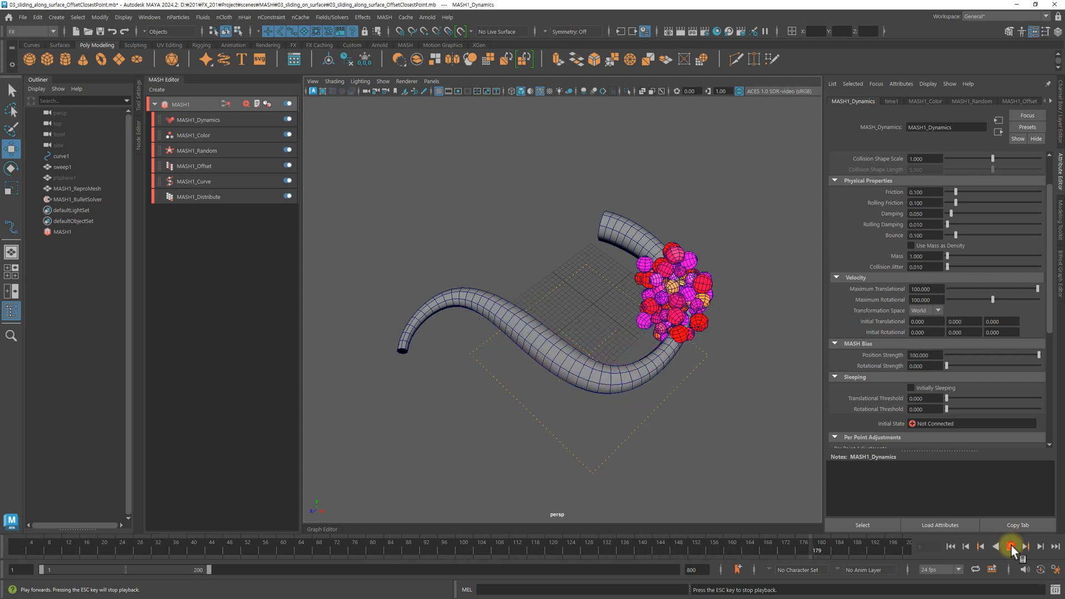
pyautogui.click(1011, 547)
pyautogui.keyDown('alt'); pyautogui.moveTo(731, 327); pyautogui.dragTo(641, 306); pyautogui.keyUp('alt')
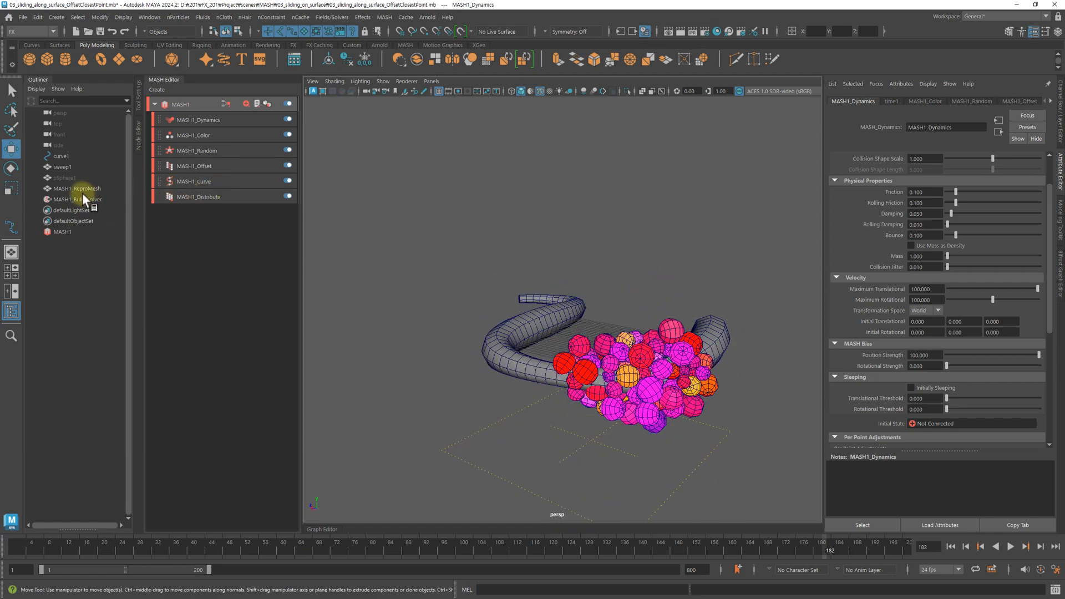
# - Set the Scale X, Y and Z of the hidden source sphere pSphere1 to 0.5
pyautogui.click(67, 178)
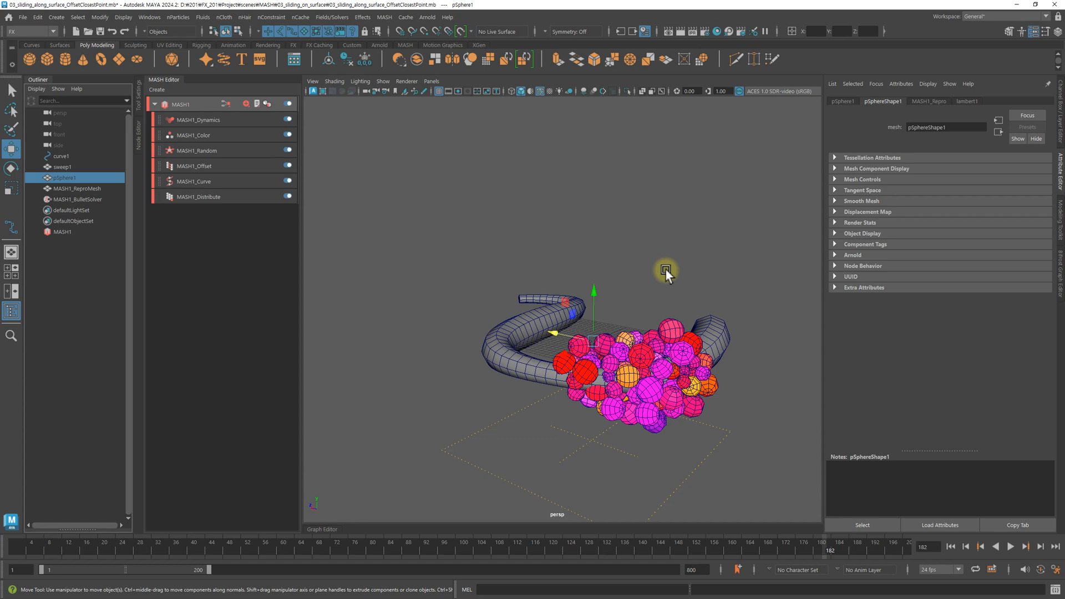
pyautogui.hotkey('ctrl', 'a')
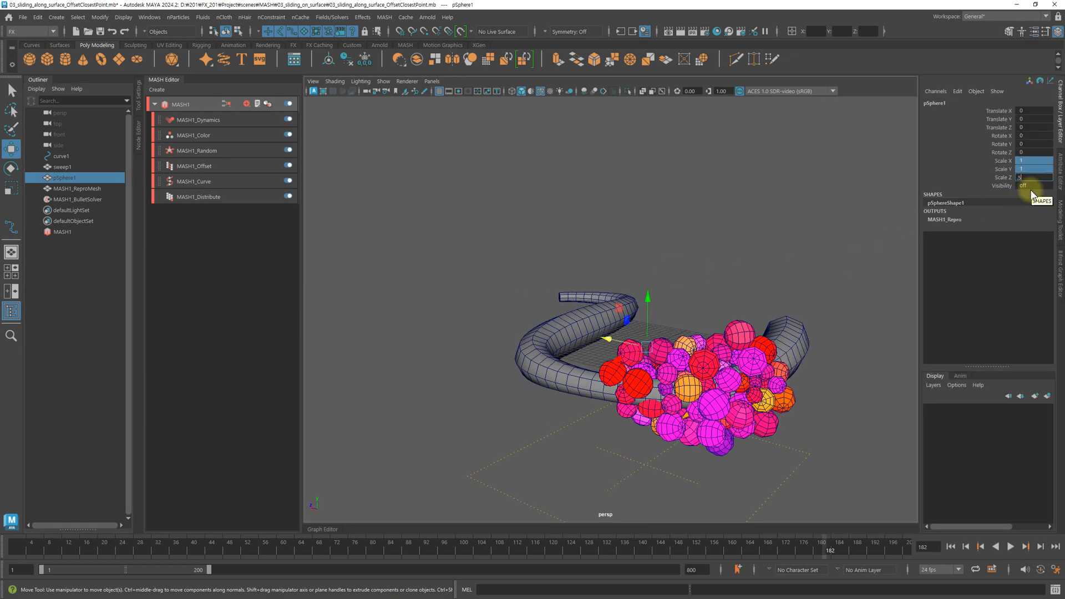
pyautogui.press('Return')
# - Replay the simulation from frame 1 to frame 44 and examine the smaller spheres travelling along the tube
pyautogui.keyDown('alt'); pyautogui.moveTo(527, 374); pyautogui.dragTo(899, 497); pyautogui.keyUp('alt')
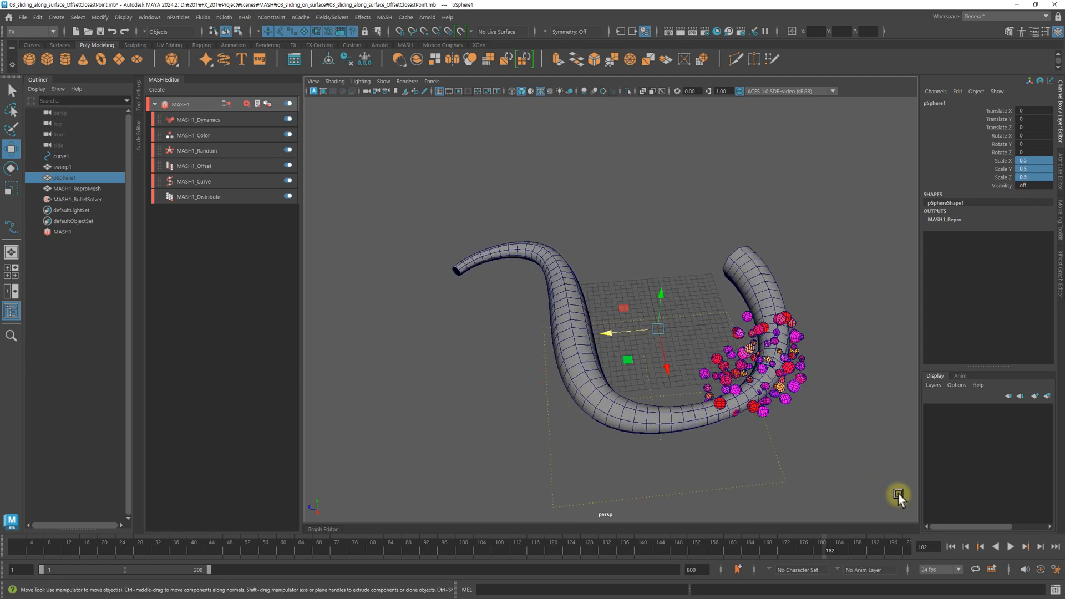
pyautogui.click(952, 547)
pyautogui.click(1011, 547)
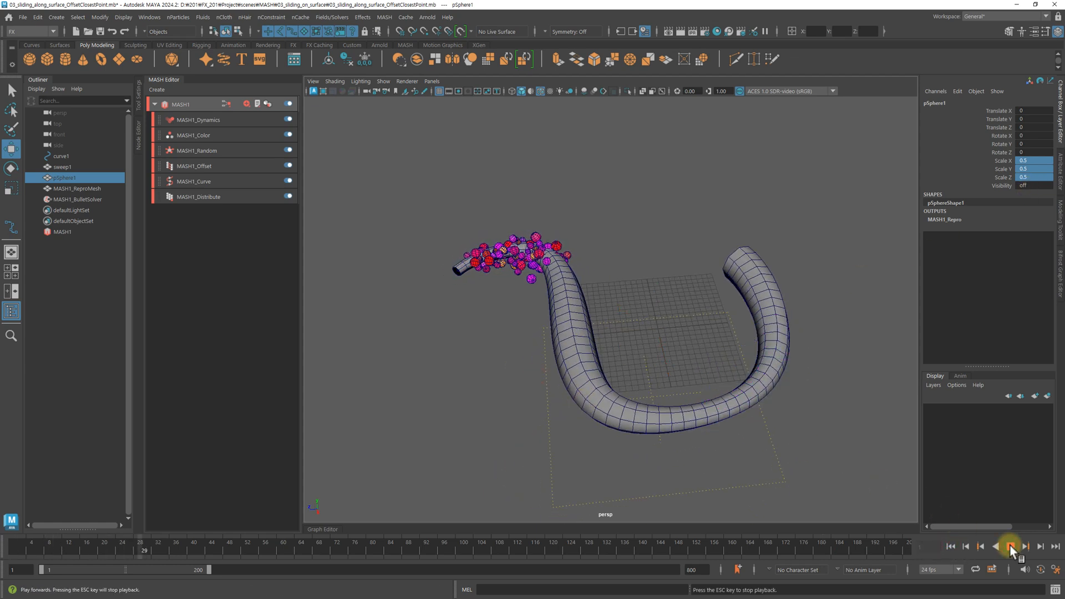
pyautogui.click(1011, 547)
pyautogui.keyDown('alt'); pyautogui.moveTo(539, 375); pyautogui.dragTo(583, 387); pyautogui.keyUp('alt')
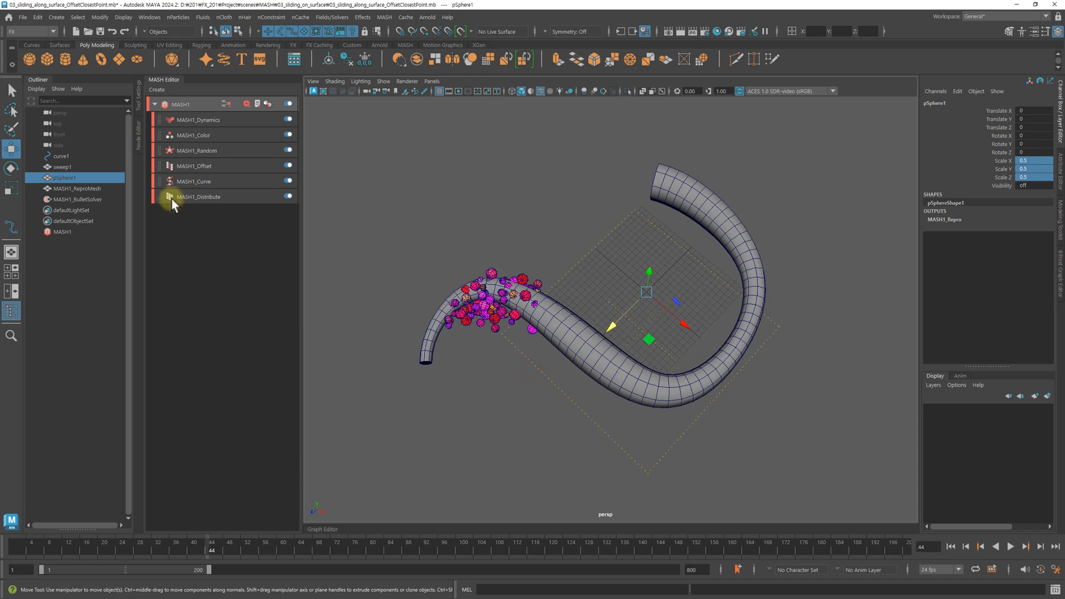
# - Set the Distribute node's Number of Points to 300 and play the simulation from frame 1
pyautogui.click(186, 196)
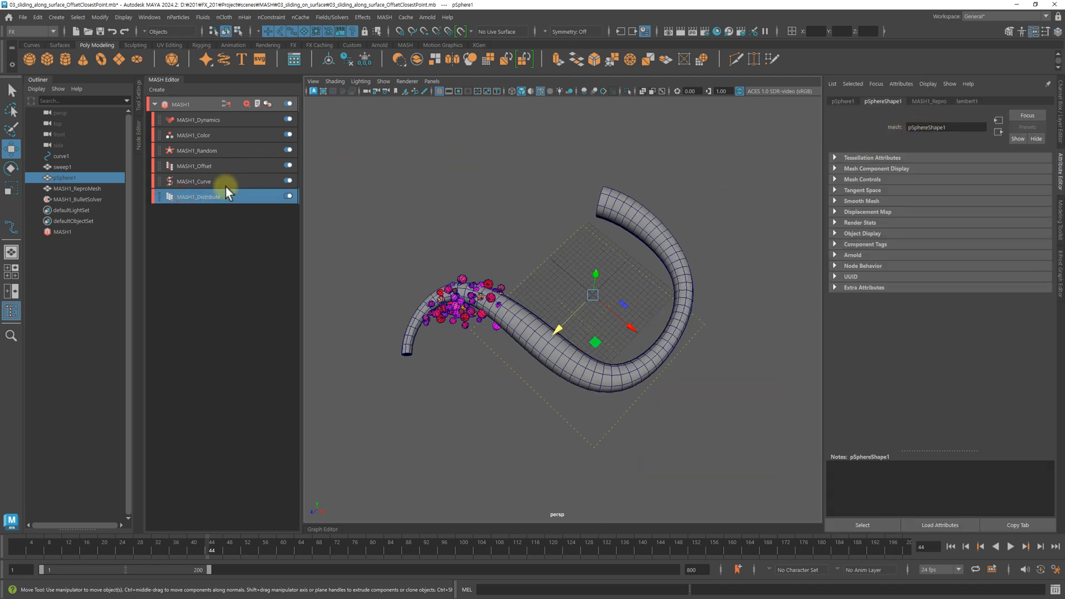
pyautogui.click(226, 194)
pyautogui.doubleClick(924, 178)
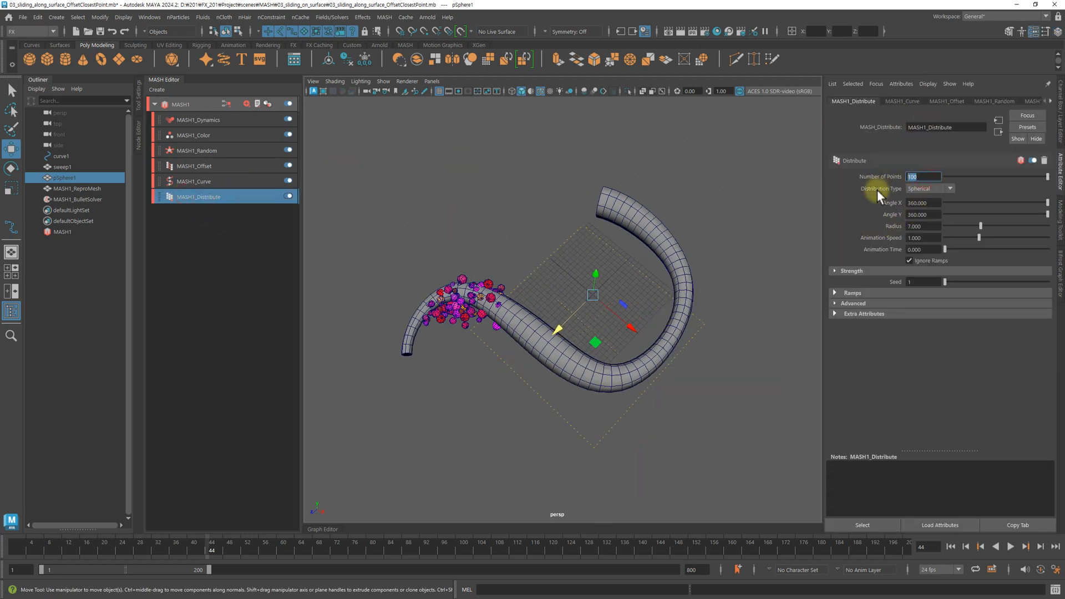
pyautogui.write('300')
pyautogui.press('Return')
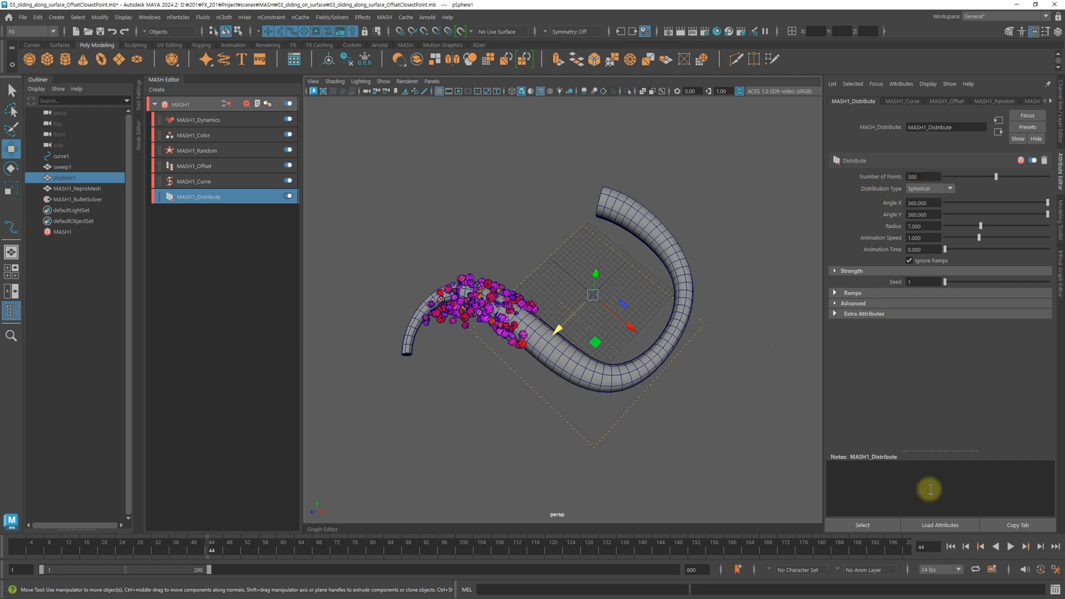
pyautogui.click(951, 546)
pyautogui.click(1011, 547)
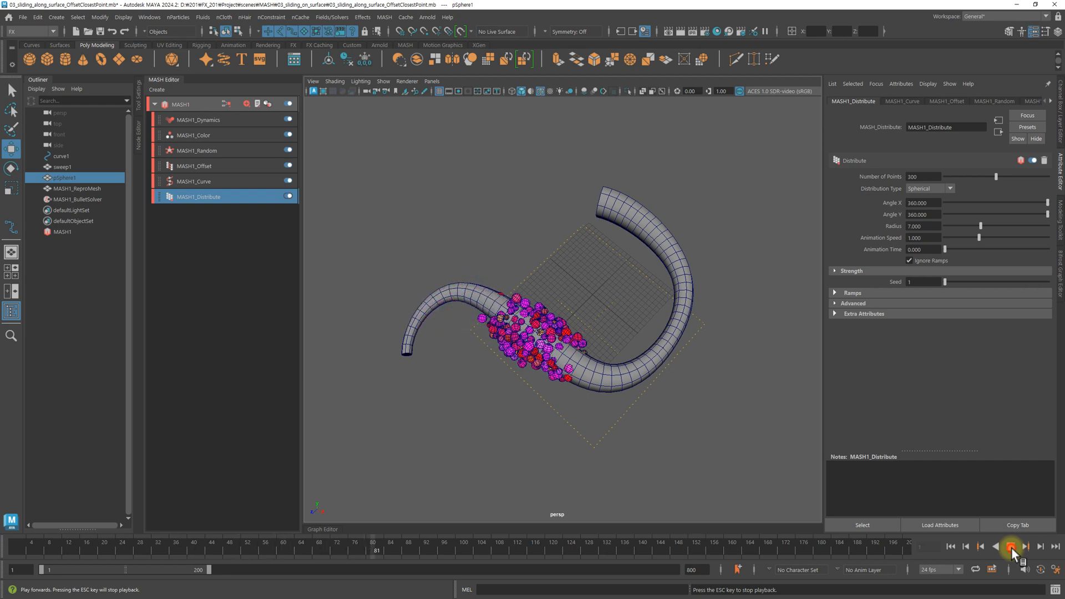
# - Set the Distribute node's Radius to 5 and replay the simulation from frame 1 to frame 71
pyautogui.click(1011, 547)
pyautogui.keyDown('alt'); pyautogui.moveTo(666, 388); pyautogui.dragTo(641, 383); pyautogui.keyUp('alt')
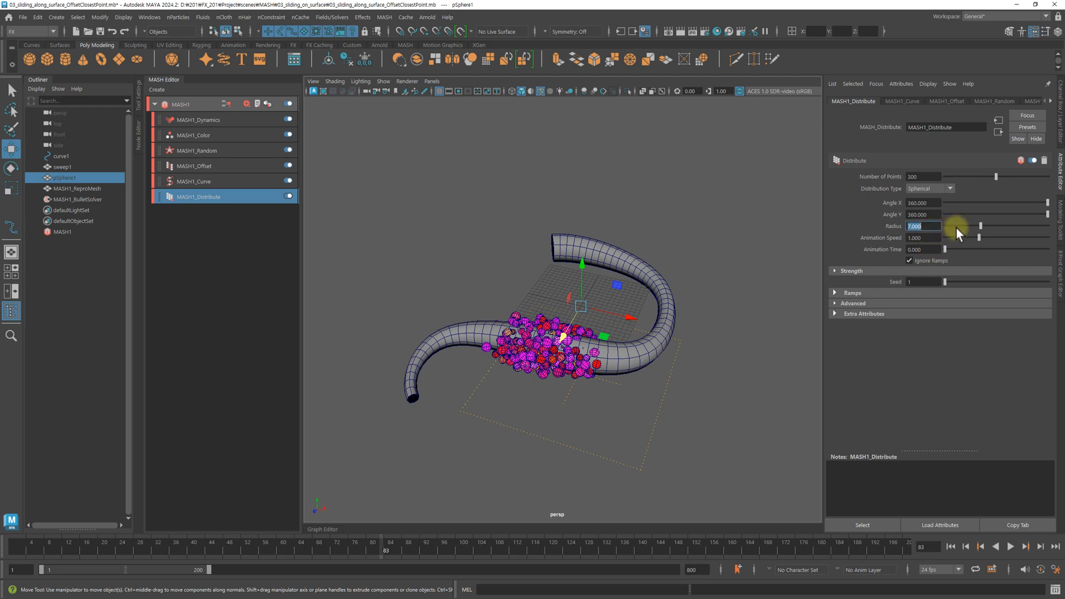
pyautogui.write('5')
pyautogui.press('Return')
pyautogui.click(951, 548)
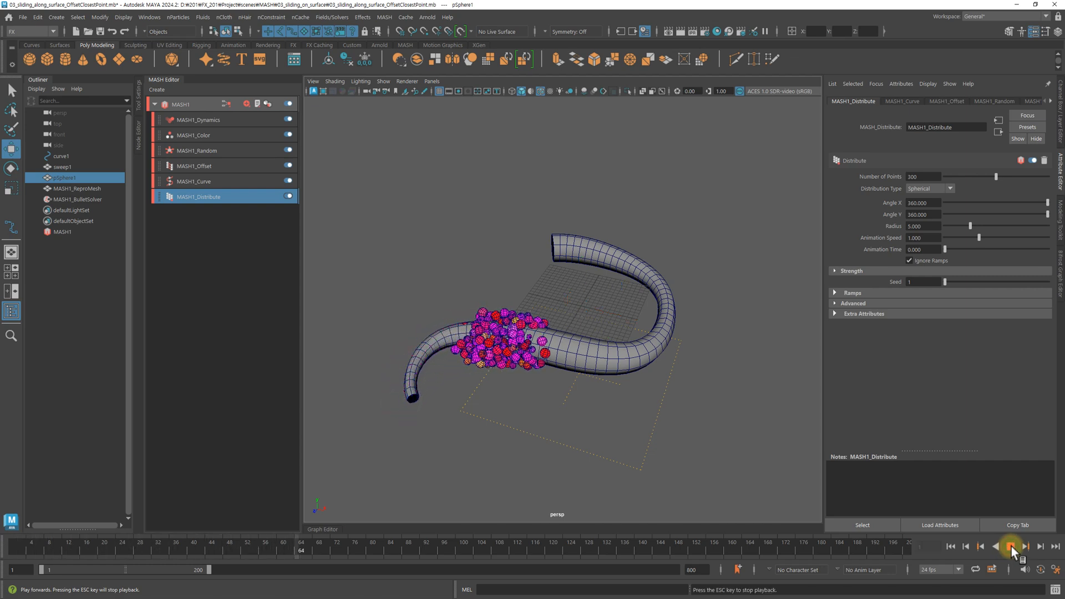
pyautogui.click(1011, 547)
# - Try a Step of 0.056 on the MASH1_Curve node and replay the simulation from frame 1 to frame 71
pyautogui.click(234, 182)
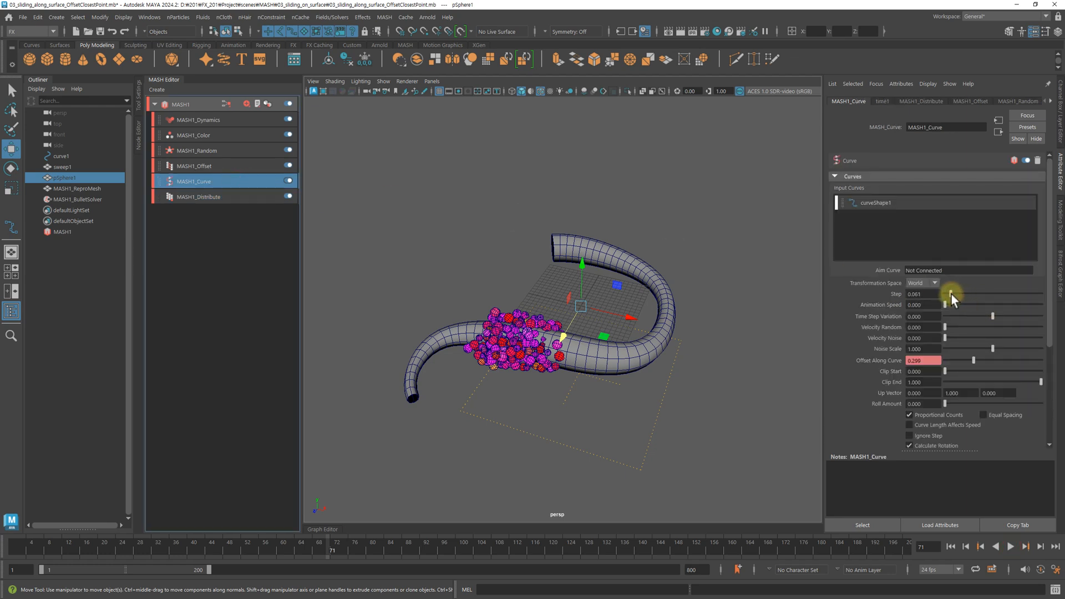
pyautogui.click(950, 547)
pyautogui.click(1011, 547)
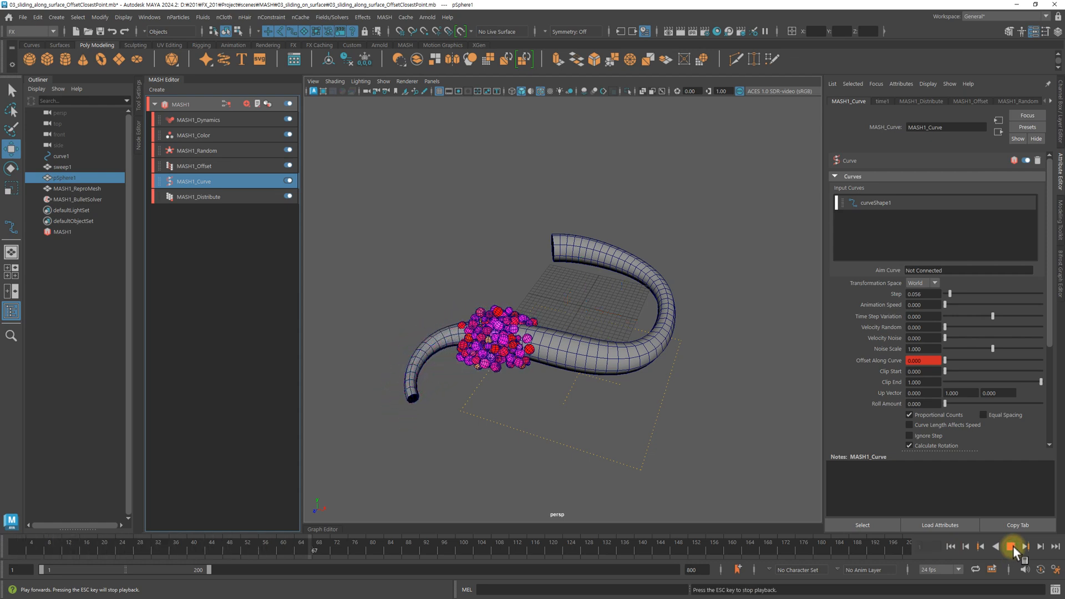
pyautogui.click(1013, 546)
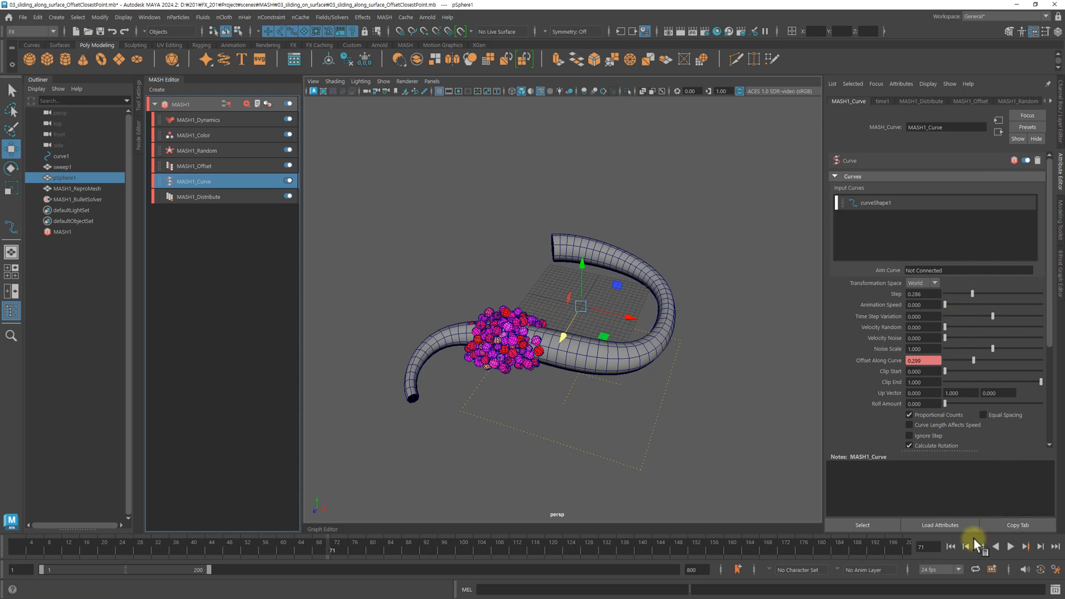
# - Try a Step of 0.286 on the Curve node and replay the simulation from frame 1 to frame 124
pyautogui.click(950, 547)
pyautogui.click(1011, 548)
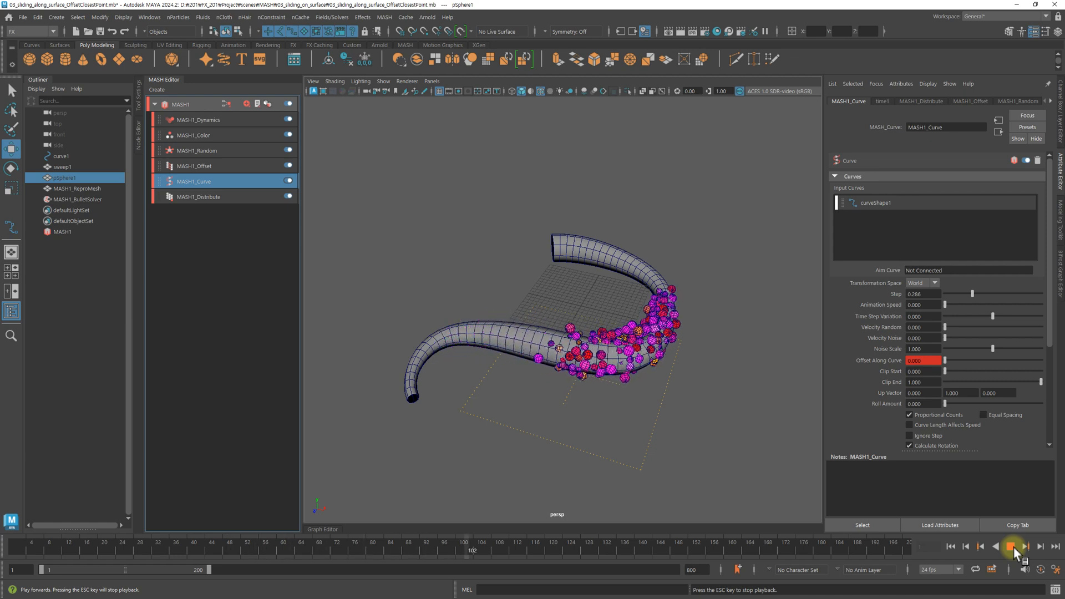
pyautogui.click(1011, 547)
# - Set the Curve node's Step to 0.104 and replay the simulation from frame 1 to frame 113, examining the spheres from several angles
pyautogui.keyDown('alt'); pyautogui.moveTo(673, 364); pyautogui.dragTo(722, 380); pyautogui.keyUp('alt')
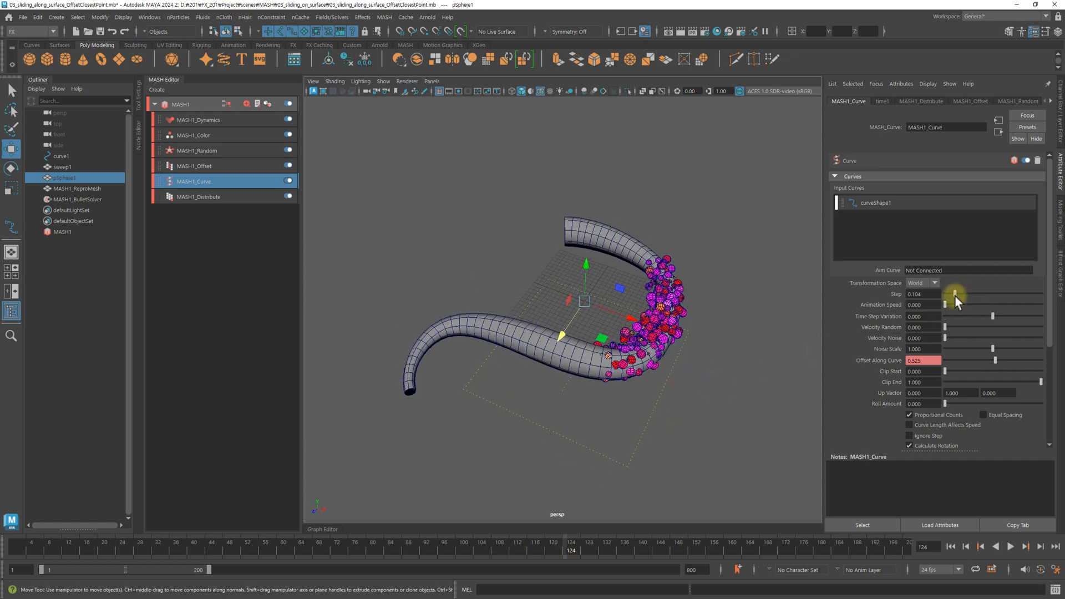
pyautogui.click(951, 547)
pyautogui.click(1012, 547)
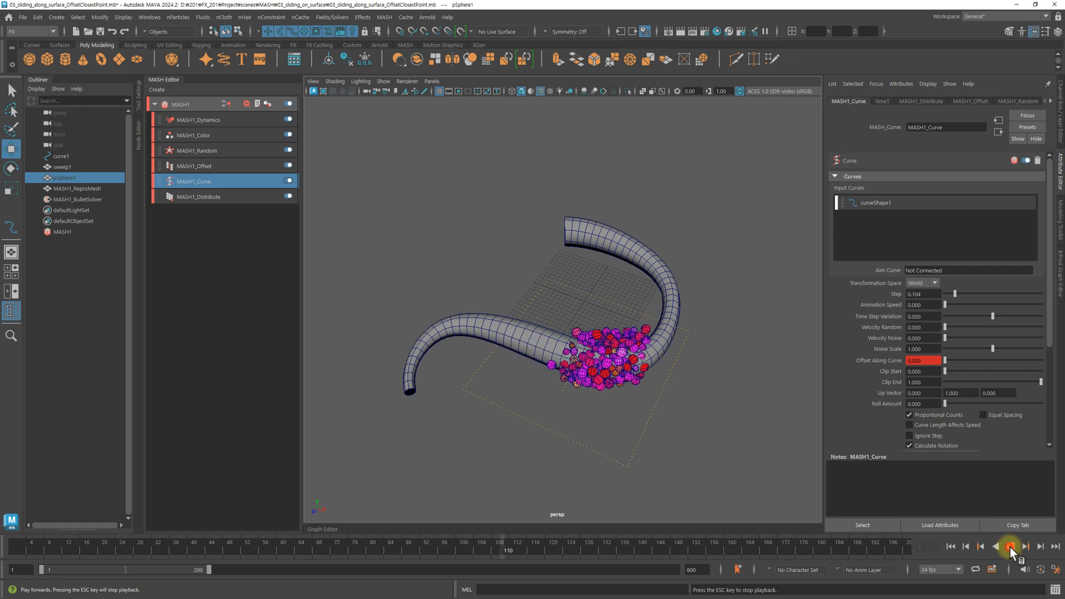
pyautogui.click(1011, 547)
pyautogui.keyDown('alt'); pyautogui.moveTo(775, 438); pyautogui.dragTo(741, 410); pyautogui.keyUp('alt')
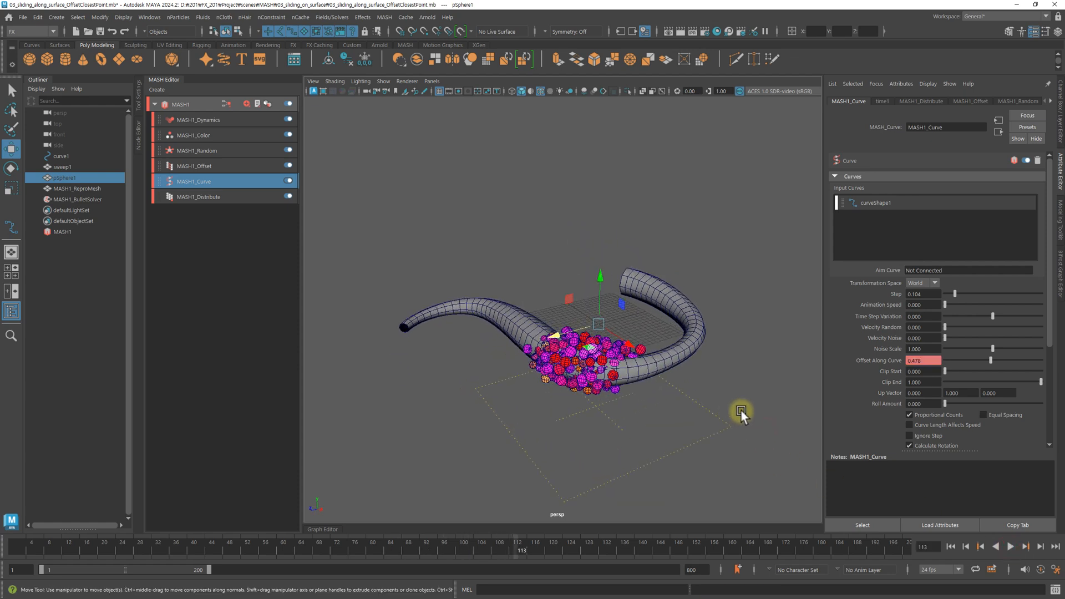
pyautogui.keyDown('alt'); pyautogui.moveTo(547, 221); pyautogui.dragTo(536, 297); pyautogui.keyUp('alt')
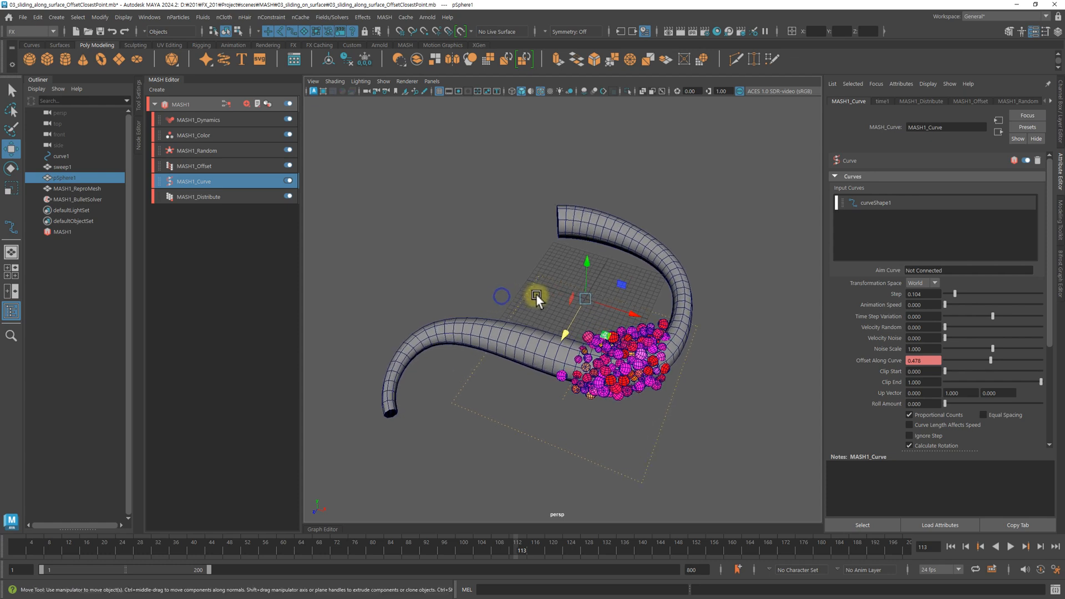
# - Add a Signal node to the MASH1 network and set its Position Y to 1
pyautogui.click(257, 211)
pyautogui.click(247, 104)
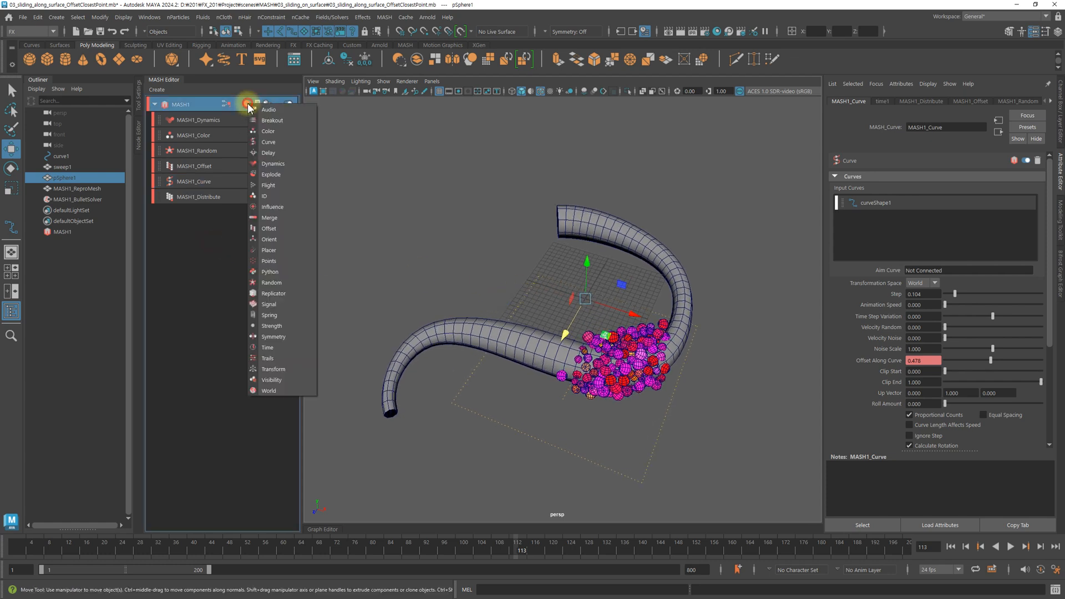
pyautogui.click(281, 305)
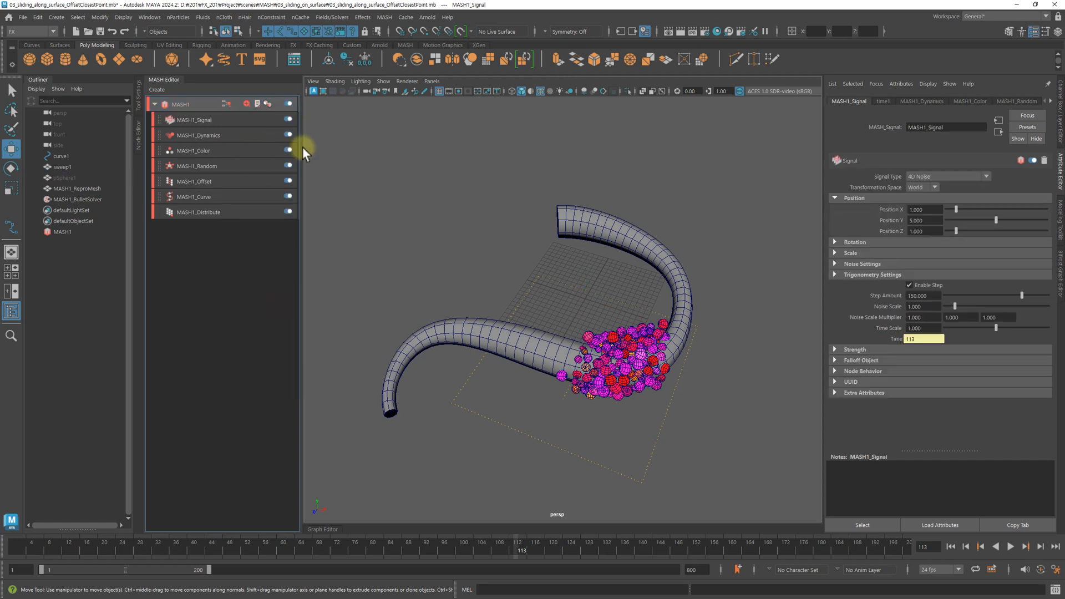
pyautogui.click(934, 221)
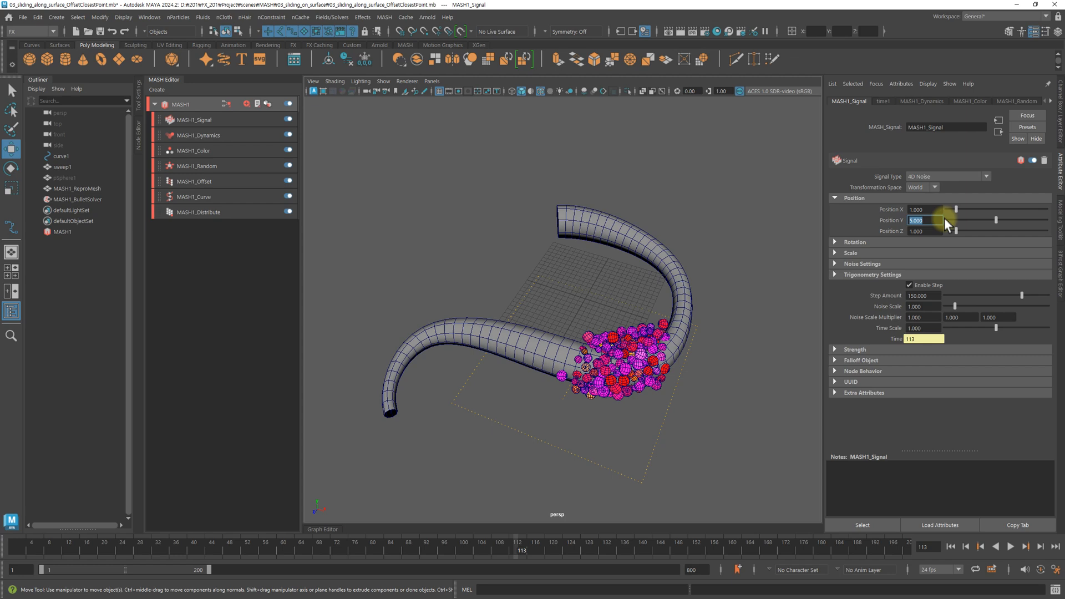
pyautogui.write('1')
pyautogui.press('Return')
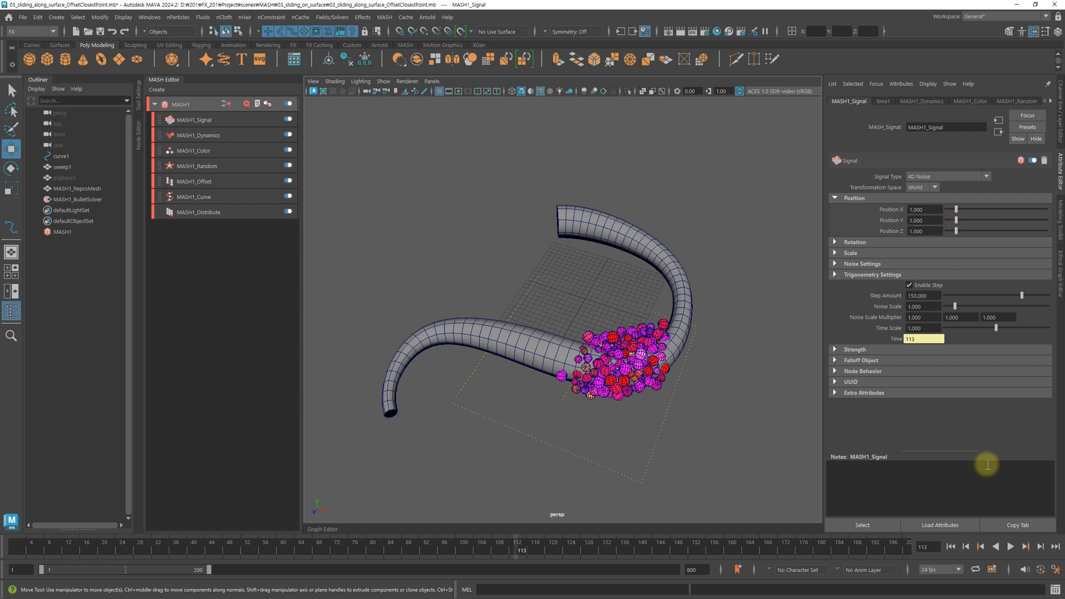
# - Replay the simulation from frame 1 to frame 45 and examine the effect of the 4D Noise signal on the spheres
pyautogui.click(951, 547)
pyautogui.click(1011, 547)
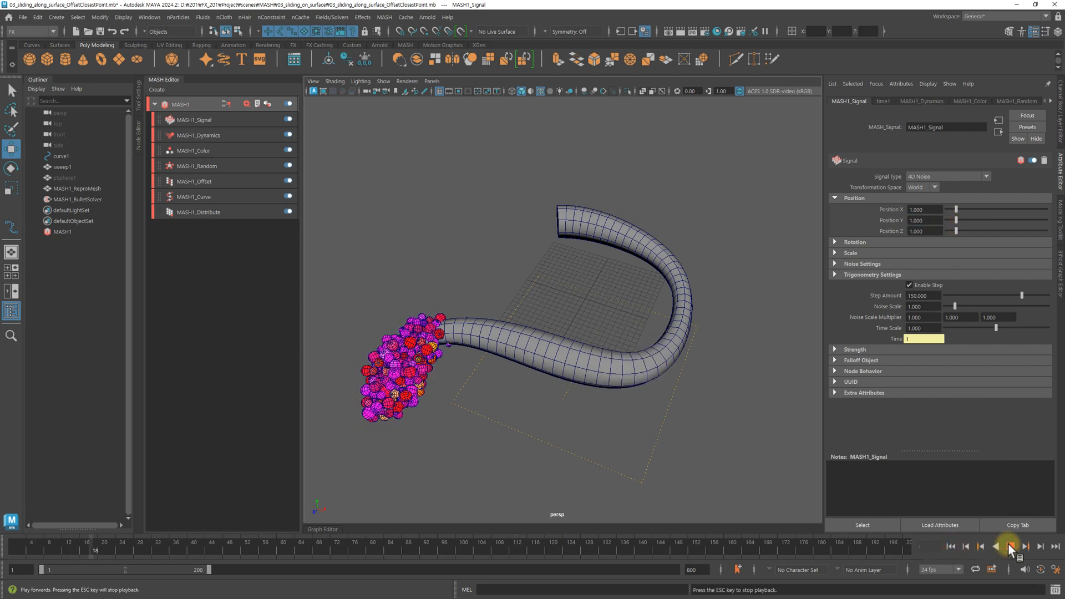
pyautogui.click(1011, 547)
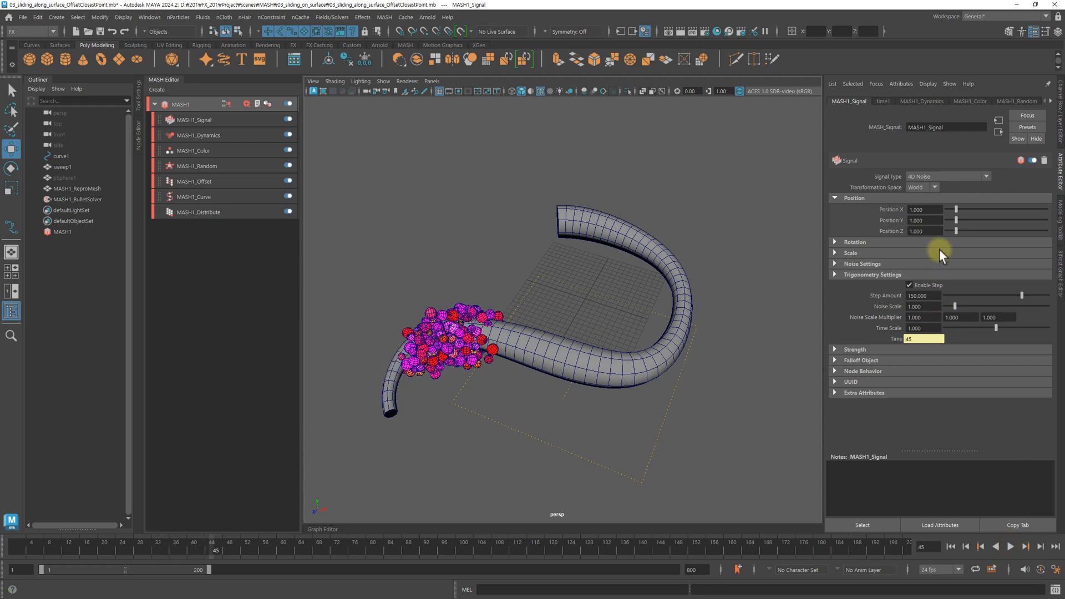
# - Set the Signal node's Signal Type to Trigonometry and replay the simulation from frame 1 to frame 27
pyautogui.click(920, 176)
pyautogui.click(916, 222)
pyautogui.click(950, 546)
pyautogui.click(1010, 546)
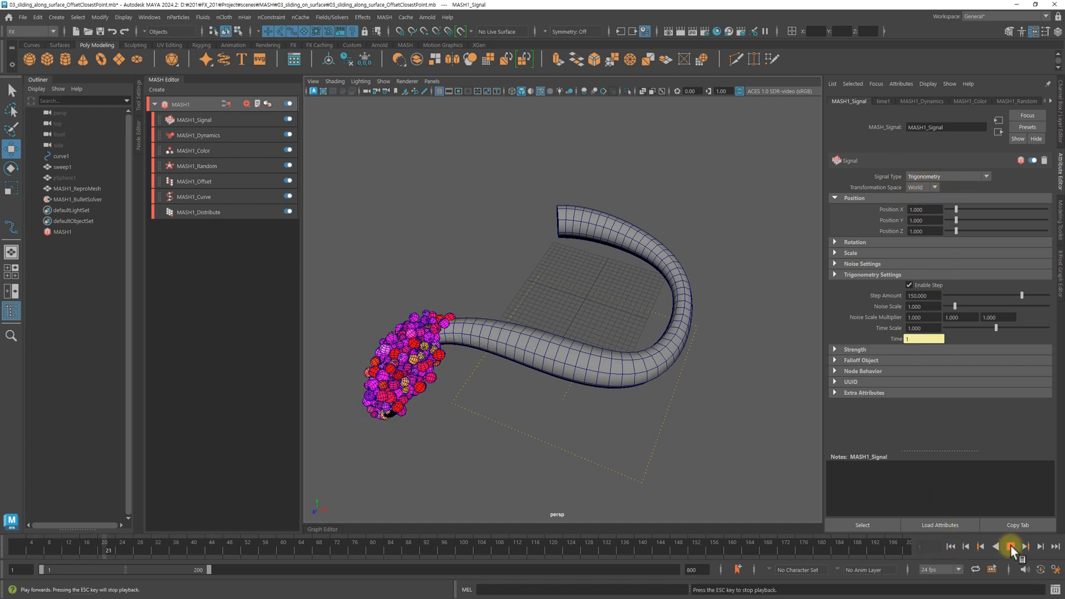
pyautogui.click(1010, 547)
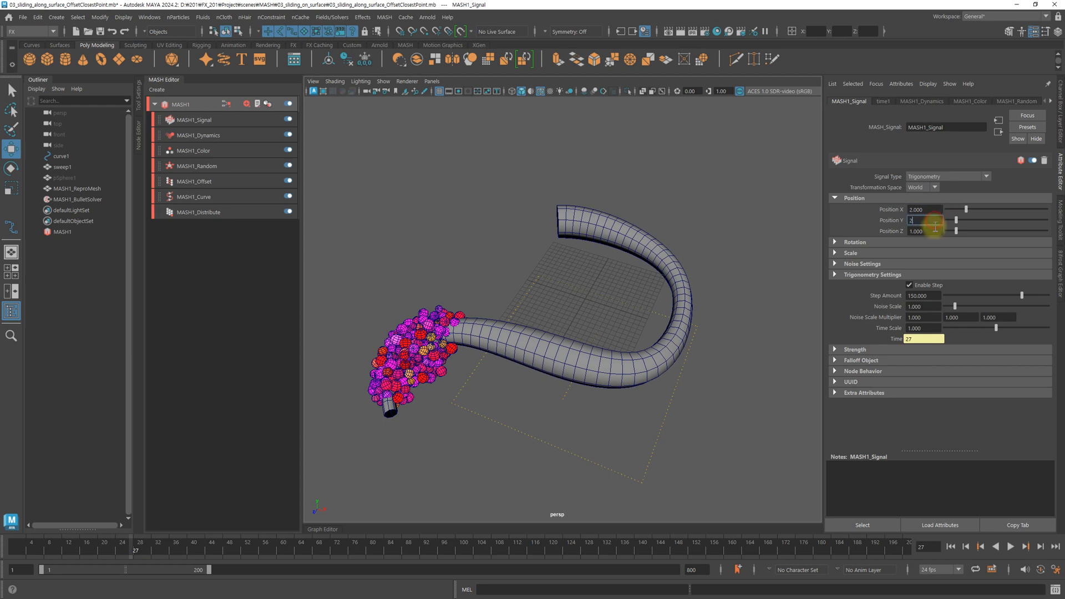
# - Set the Signal node's Position X, Y and Z to 2 and replay the simulation from frame 1 to frame 65
pyautogui.press('Return')
pyautogui.click(950, 547)
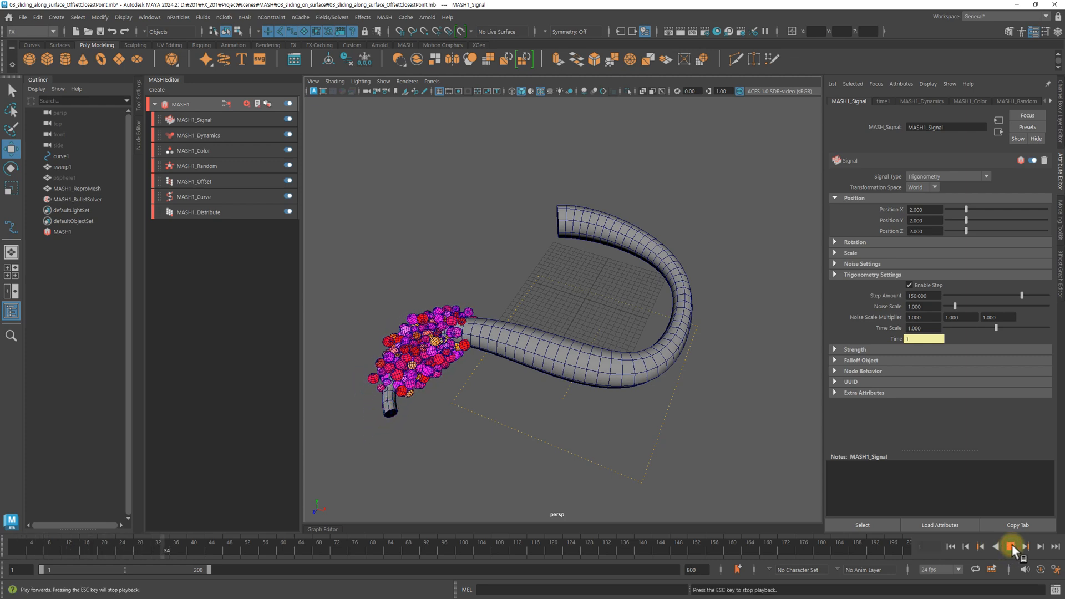
pyautogui.click(1011, 547)
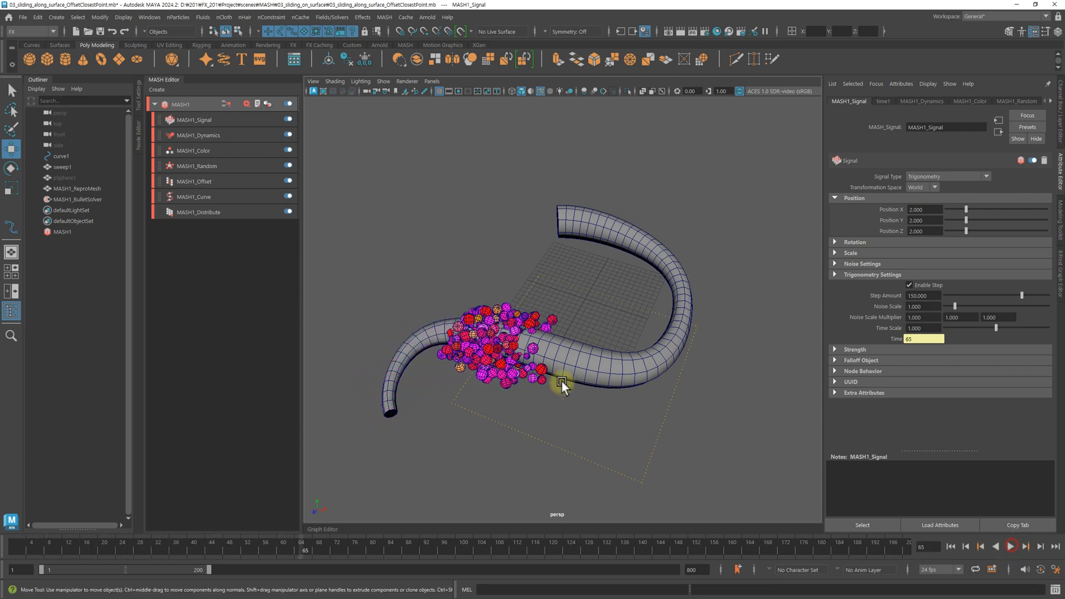
# - Disable the MASH1_Dynamics node and replay the animation from frame 1 to frame 109 to see the signal motion alone
pyautogui.click(285, 135)
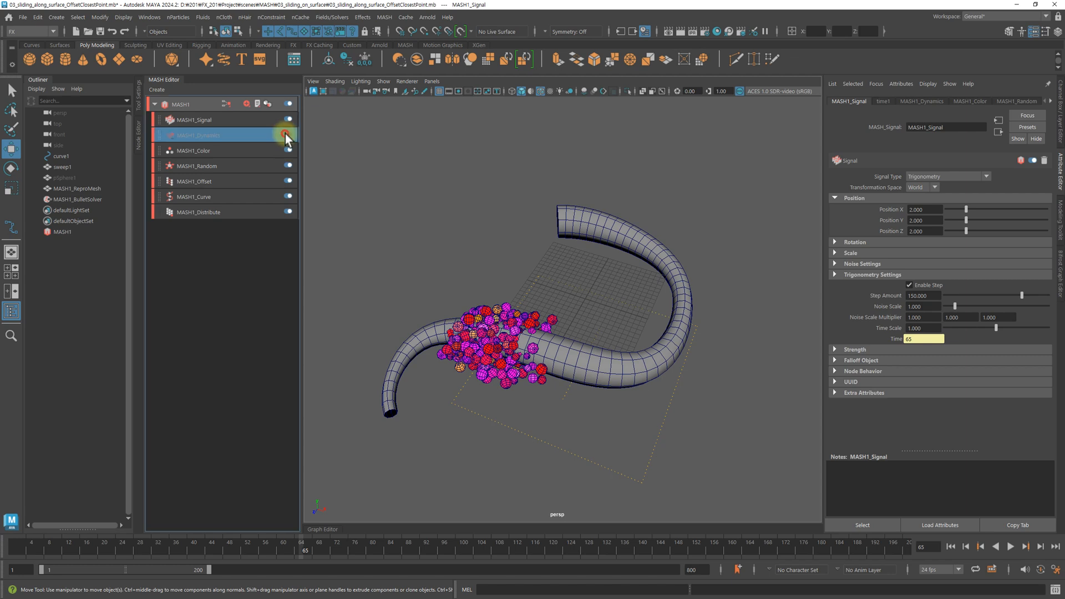
pyautogui.click(951, 547)
pyautogui.click(1010, 547)
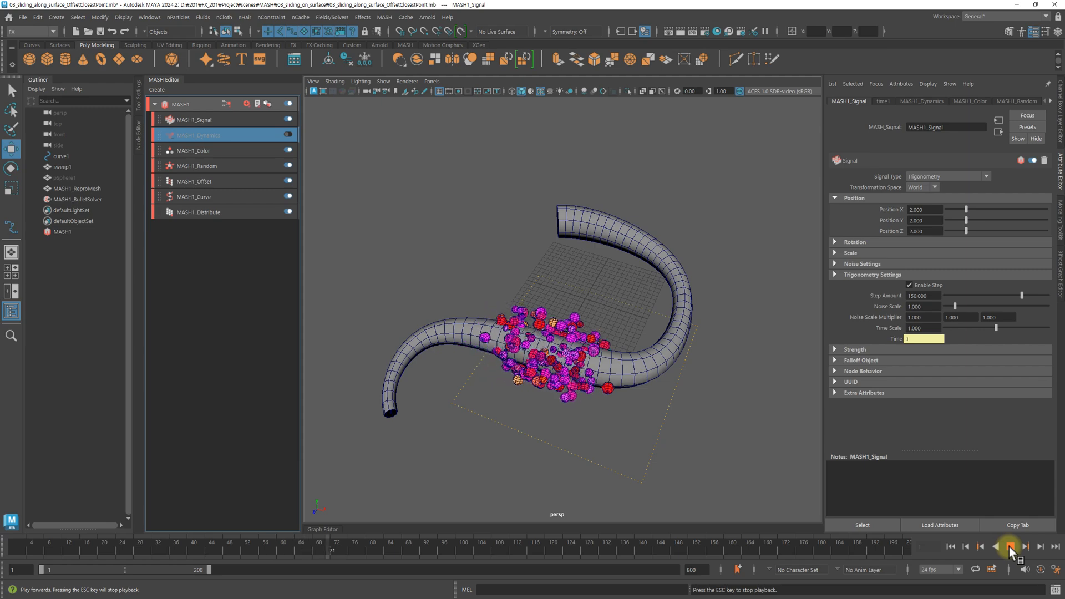
pyautogui.click(1010, 548)
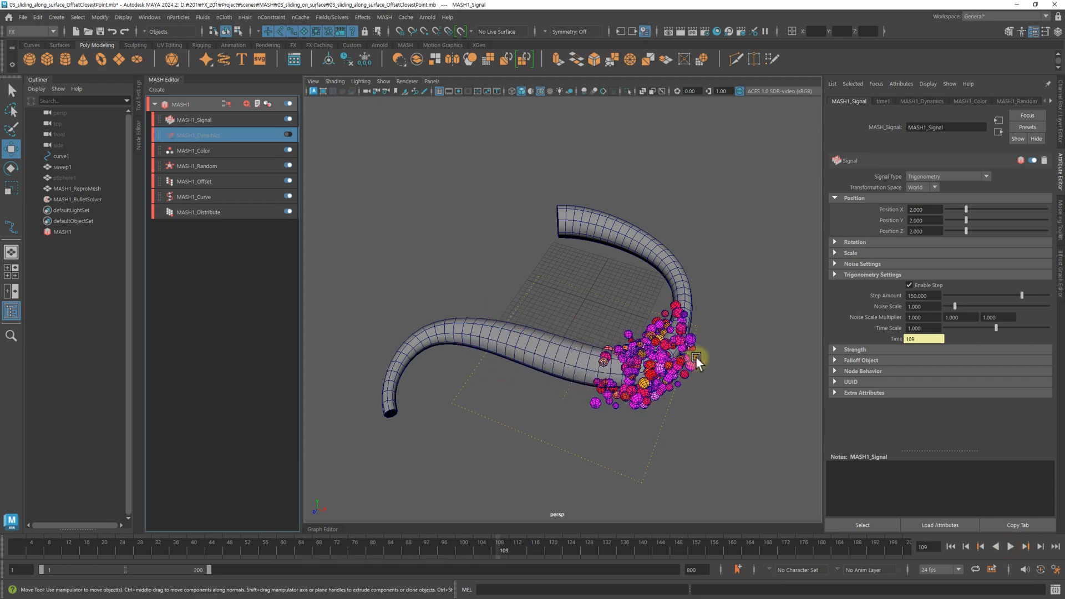
# - Try the Curl Noise signal type on the Signal node and replay the animation from frame 1 to frame 29
pyautogui.click(934, 176)
pyautogui.click(934, 231)
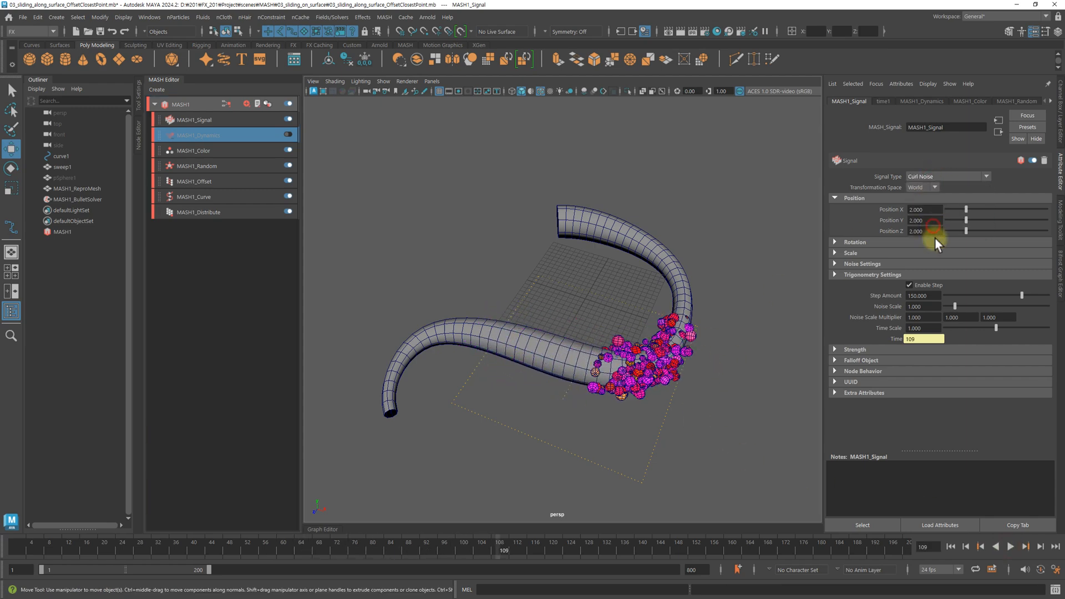
pyautogui.click(952, 547)
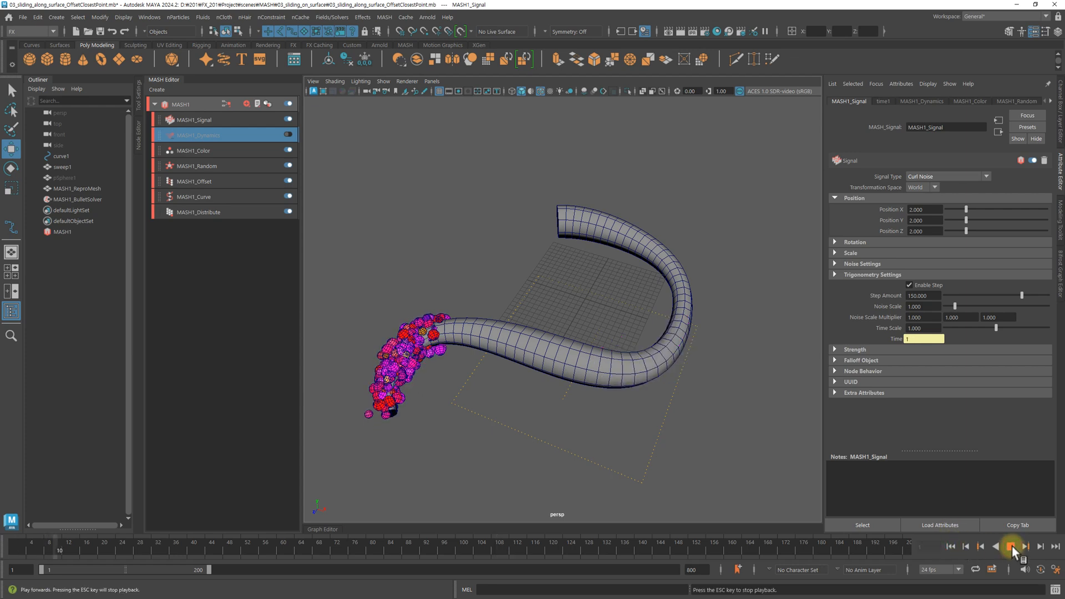
pyautogui.click(1011, 548)
# - Try the Looping Noise signal type on the Signal node and replay the animation from frame 1 to frame 17
pyautogui.click(925, 176)
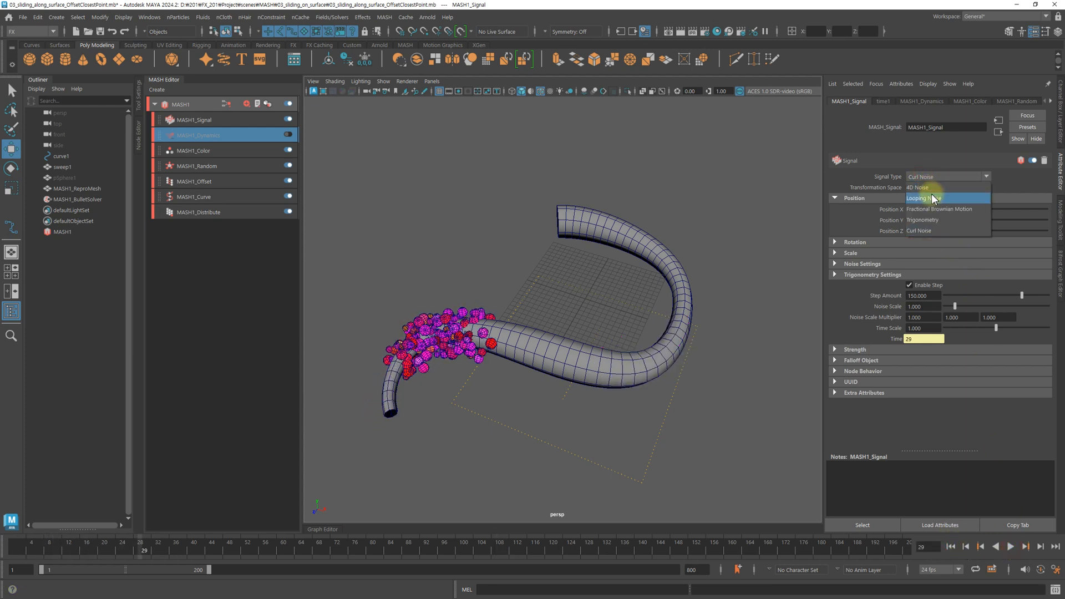
pyautogui.click(924, 198)
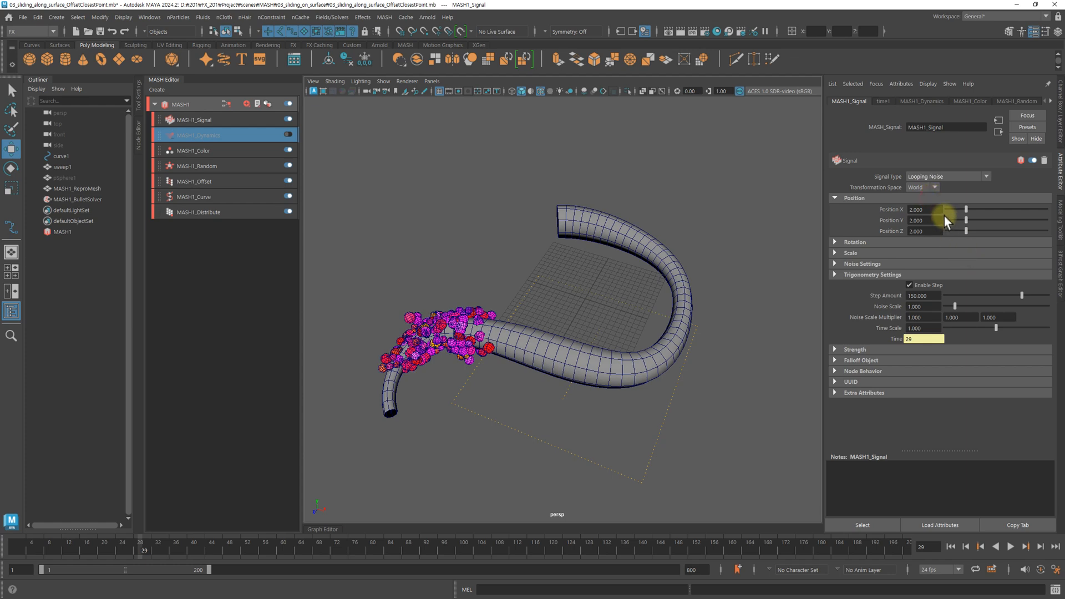
pyautogui.click(951, 547)
pyautogui.click(1011, 547)
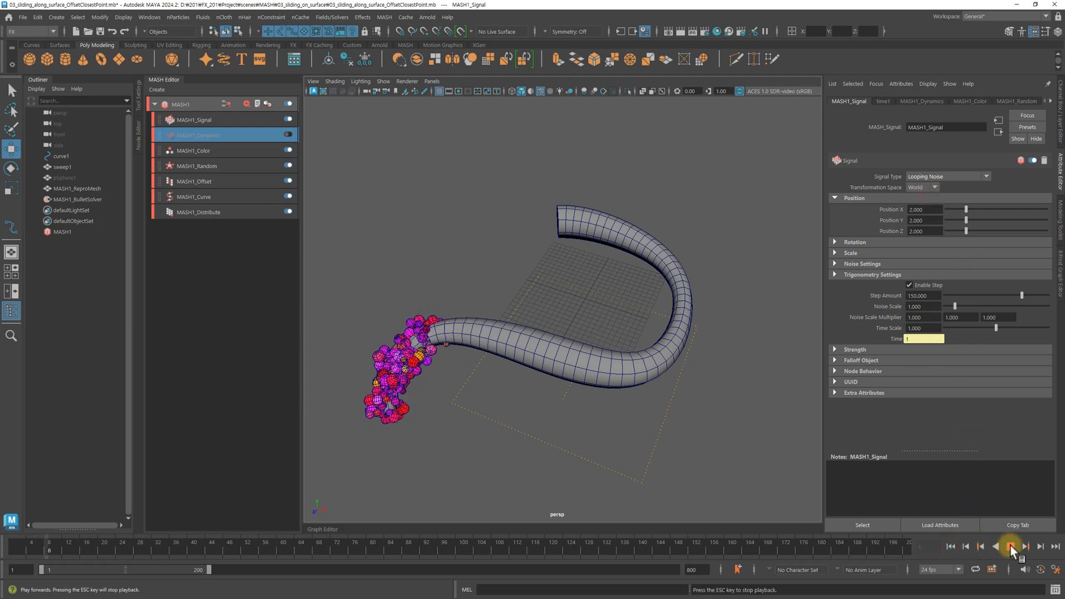
# - Try the 4D Noise signal type on the Signal node and replay the animation from frame 1 to frame 73
pyautogui.click(919, 176)
pyautogui.click(923, 192)
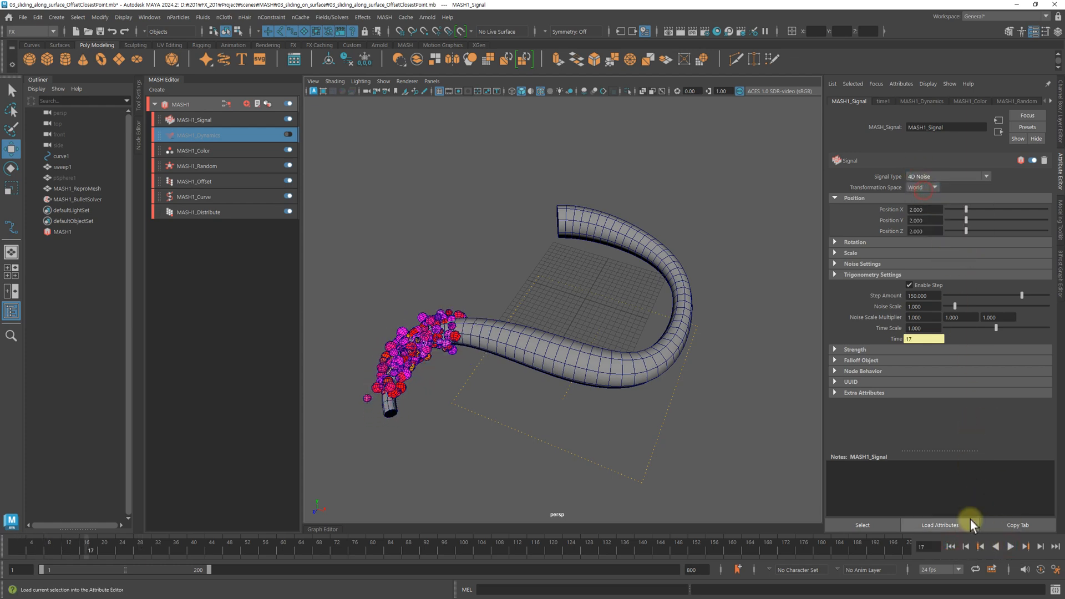
pyautogui.click(951, 547)
pyautogui.click(1010, 547)
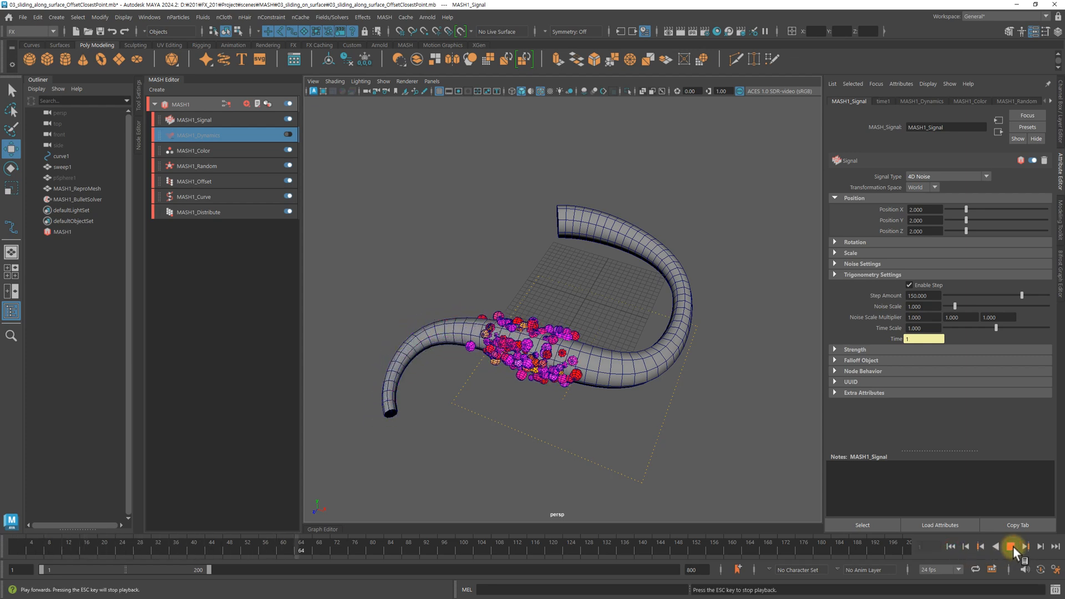
pyautogui.click(1012, 547)
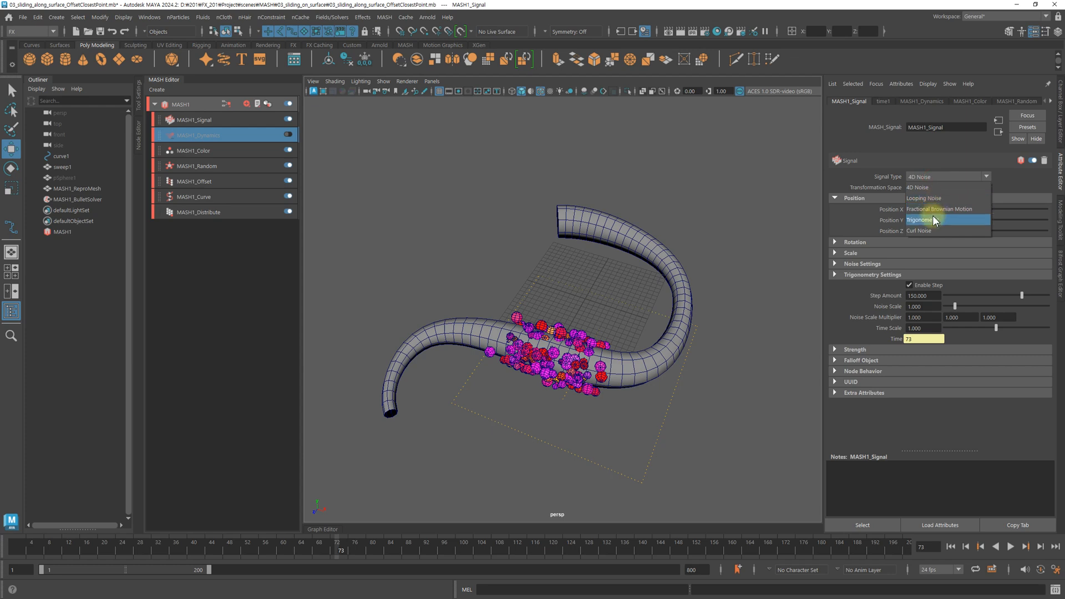
# - Set the Signal Type back to Trigonometry and replay the animation from frame 1 to frame 150, examining the spheres around the tube
pyautogui.click(934, 220)
pyautogui.click(950, 546)
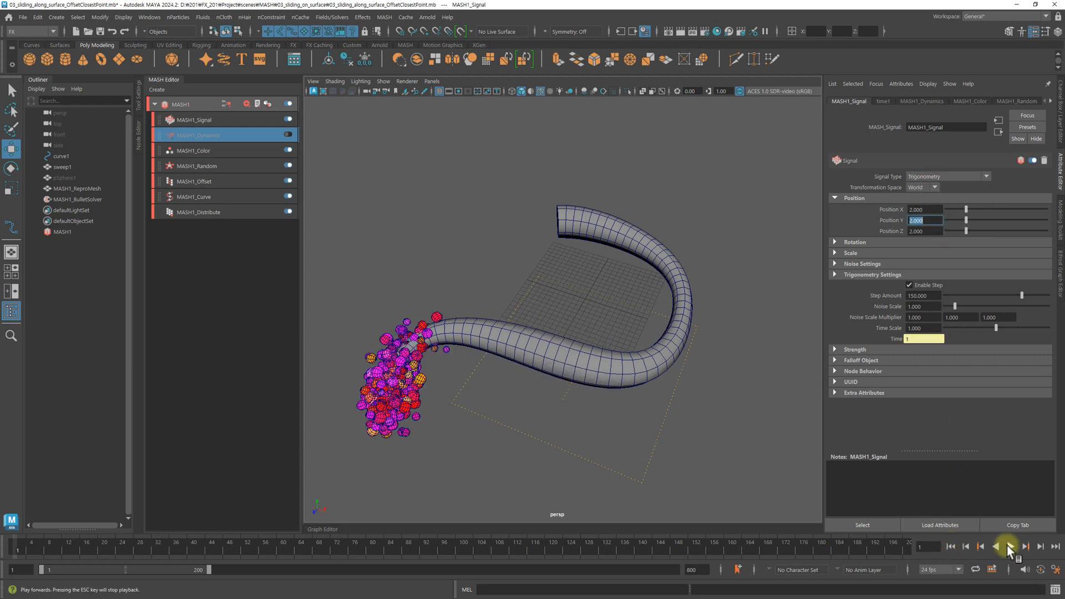
pyautogui.click(1010, 547)
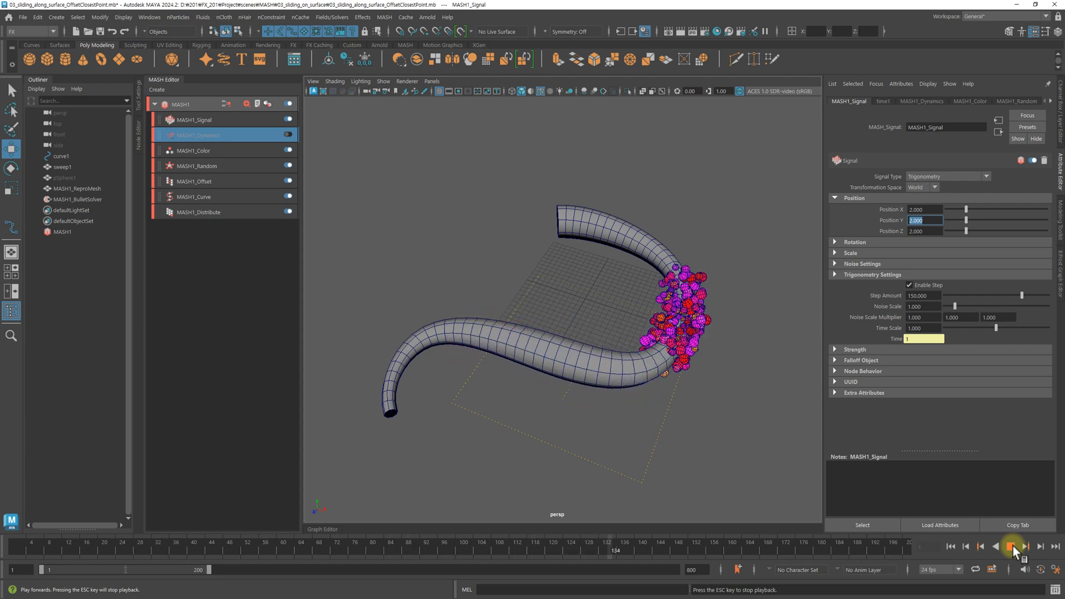
pyautogui.click(1011, 546)
pyautogui.keyDown('alt'); pyautogui.moveTo(703, 327); pyautogui.dragTo(346, 202); pyautogui.keyUp('alt')
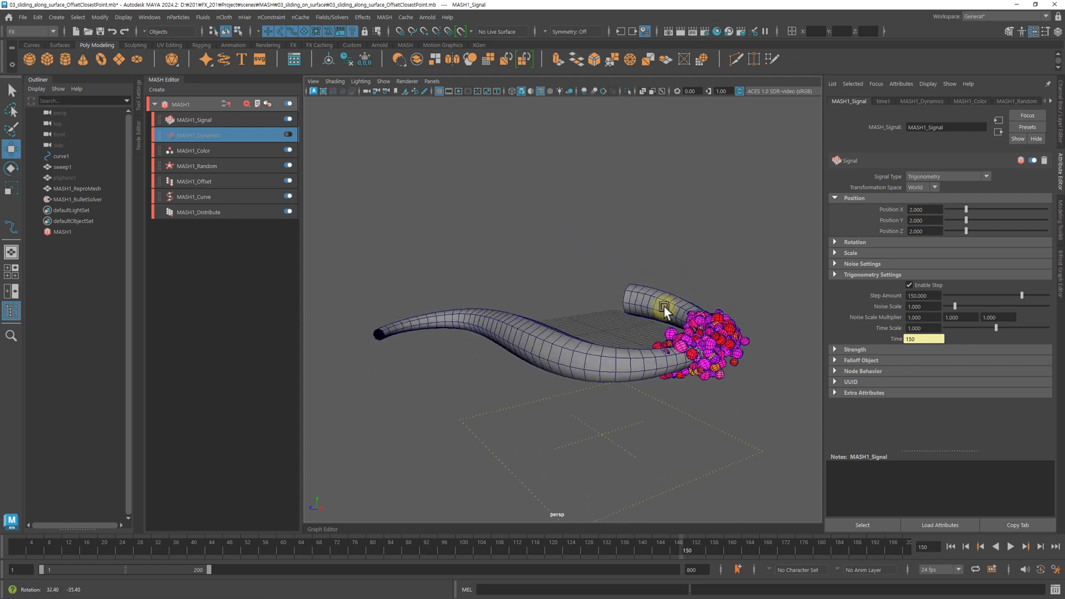
# - Re-enable the MASH1_Dynamics node in the MASH1 network
pyautogui.click(289, 136)
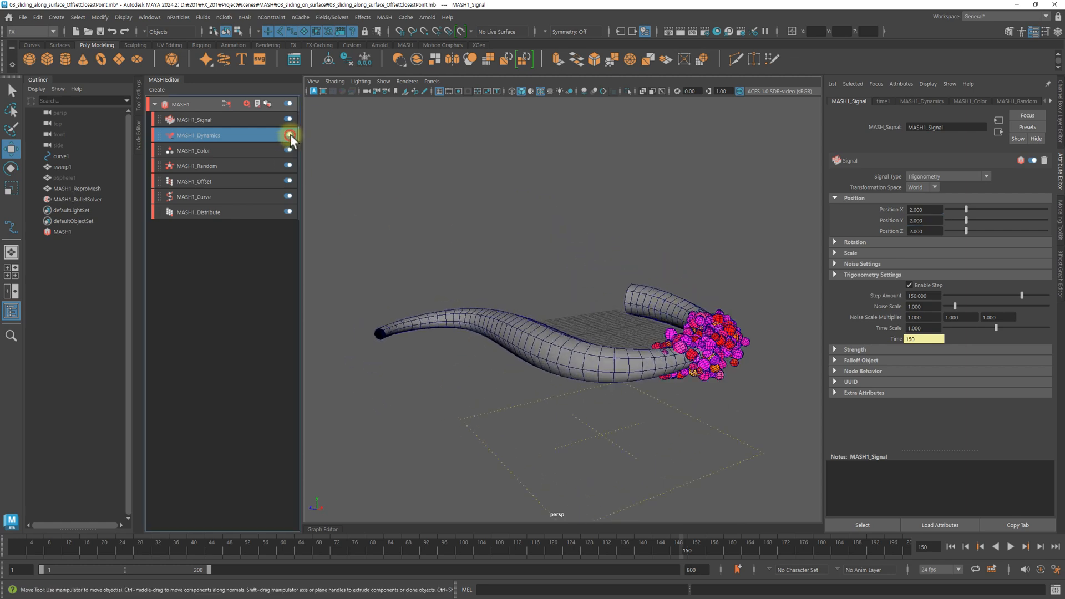
# - Replay the animation from frame 1 to frame 51, examining how the spheres collide while following the tube
pyautogui.keyDown('alt'); pyautogui.moveTo(722, 333); pyautogui.dragTo(799, 381); pyautogui.keyUp('alt')
pyautogui.click(952, 547)
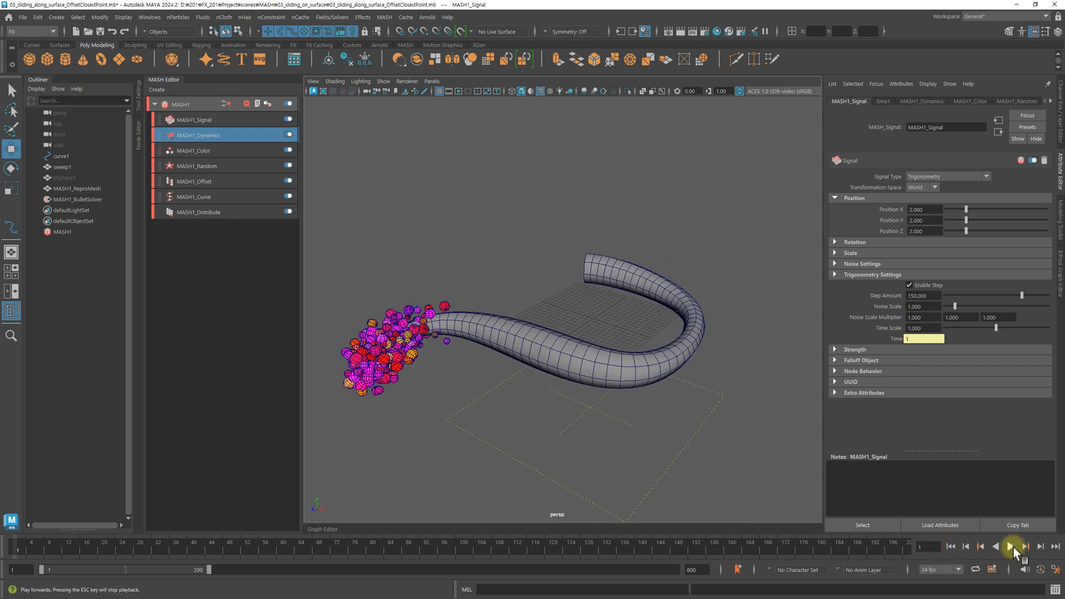
pyautogui.click(1011, 547)
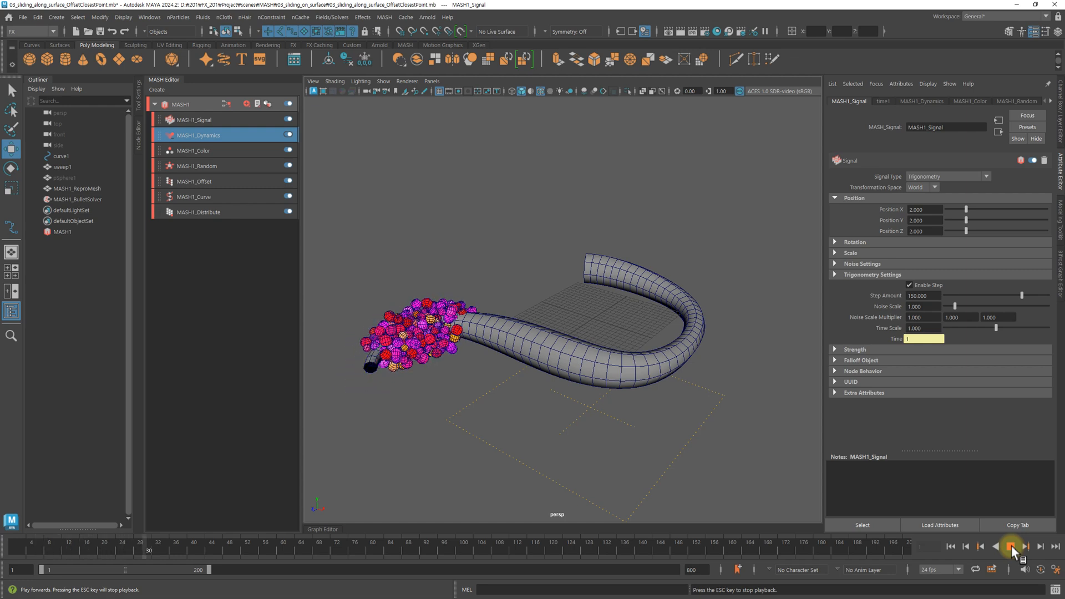
pyautogui.click(1011, 547)
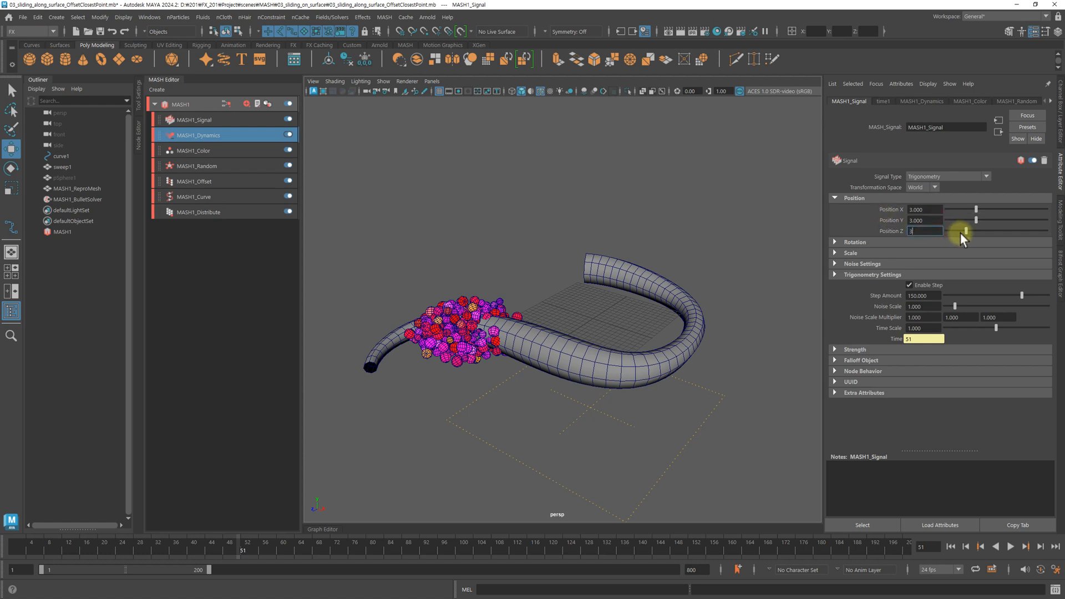
# - Set the Signal node's Position X, Y and Z to 3 and replay the animation from frame 1, examining the spheres from above
pyautogui.press('Return')
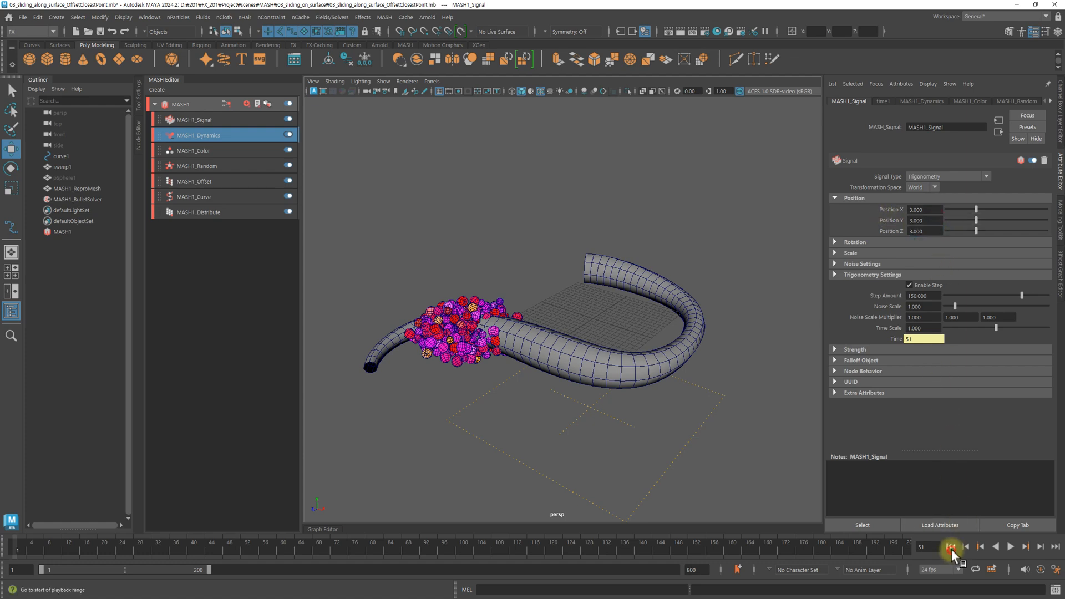
pyautogui.click(951, 547)
pyautogui.click(1011, 548)
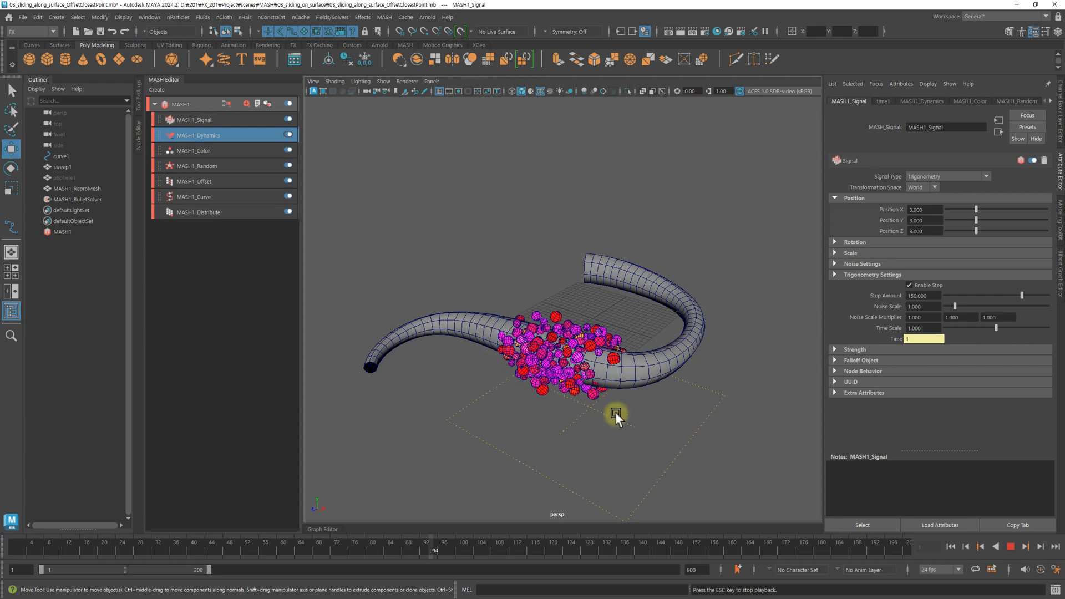
pyautogui.keyDown('alt'); pyautogui.moveTo(616, 414); pyautogui.dragTo(622, 441); pyautogui.keyUp('alt')
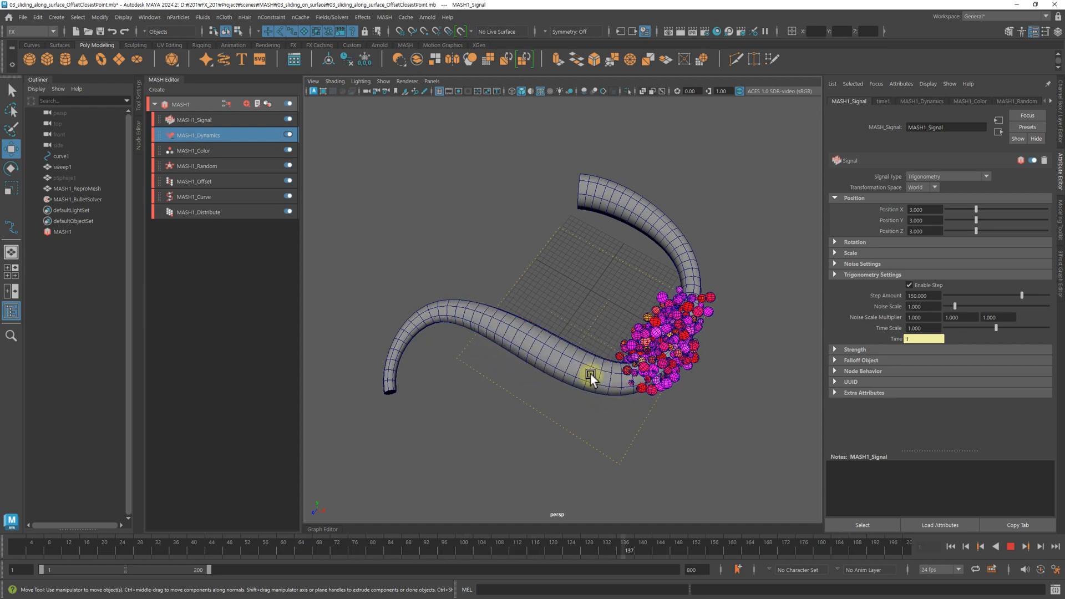
pyautogui.keyDown('alt'); pyautogui.moveTo(591, 376); pyautogui.dragTo(685, 418); pyautogui.keyUp('alt')
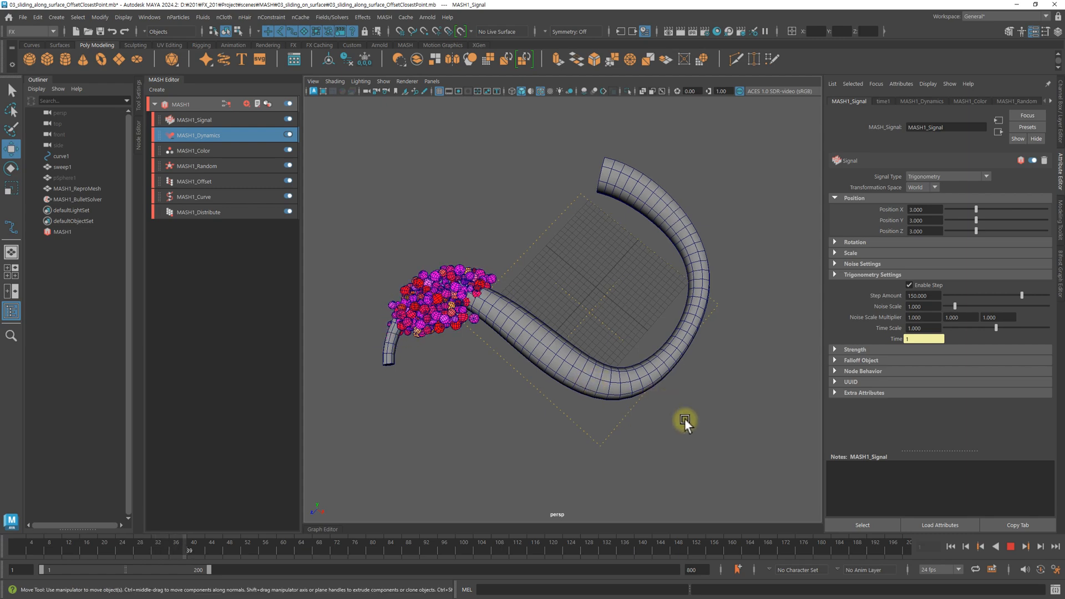